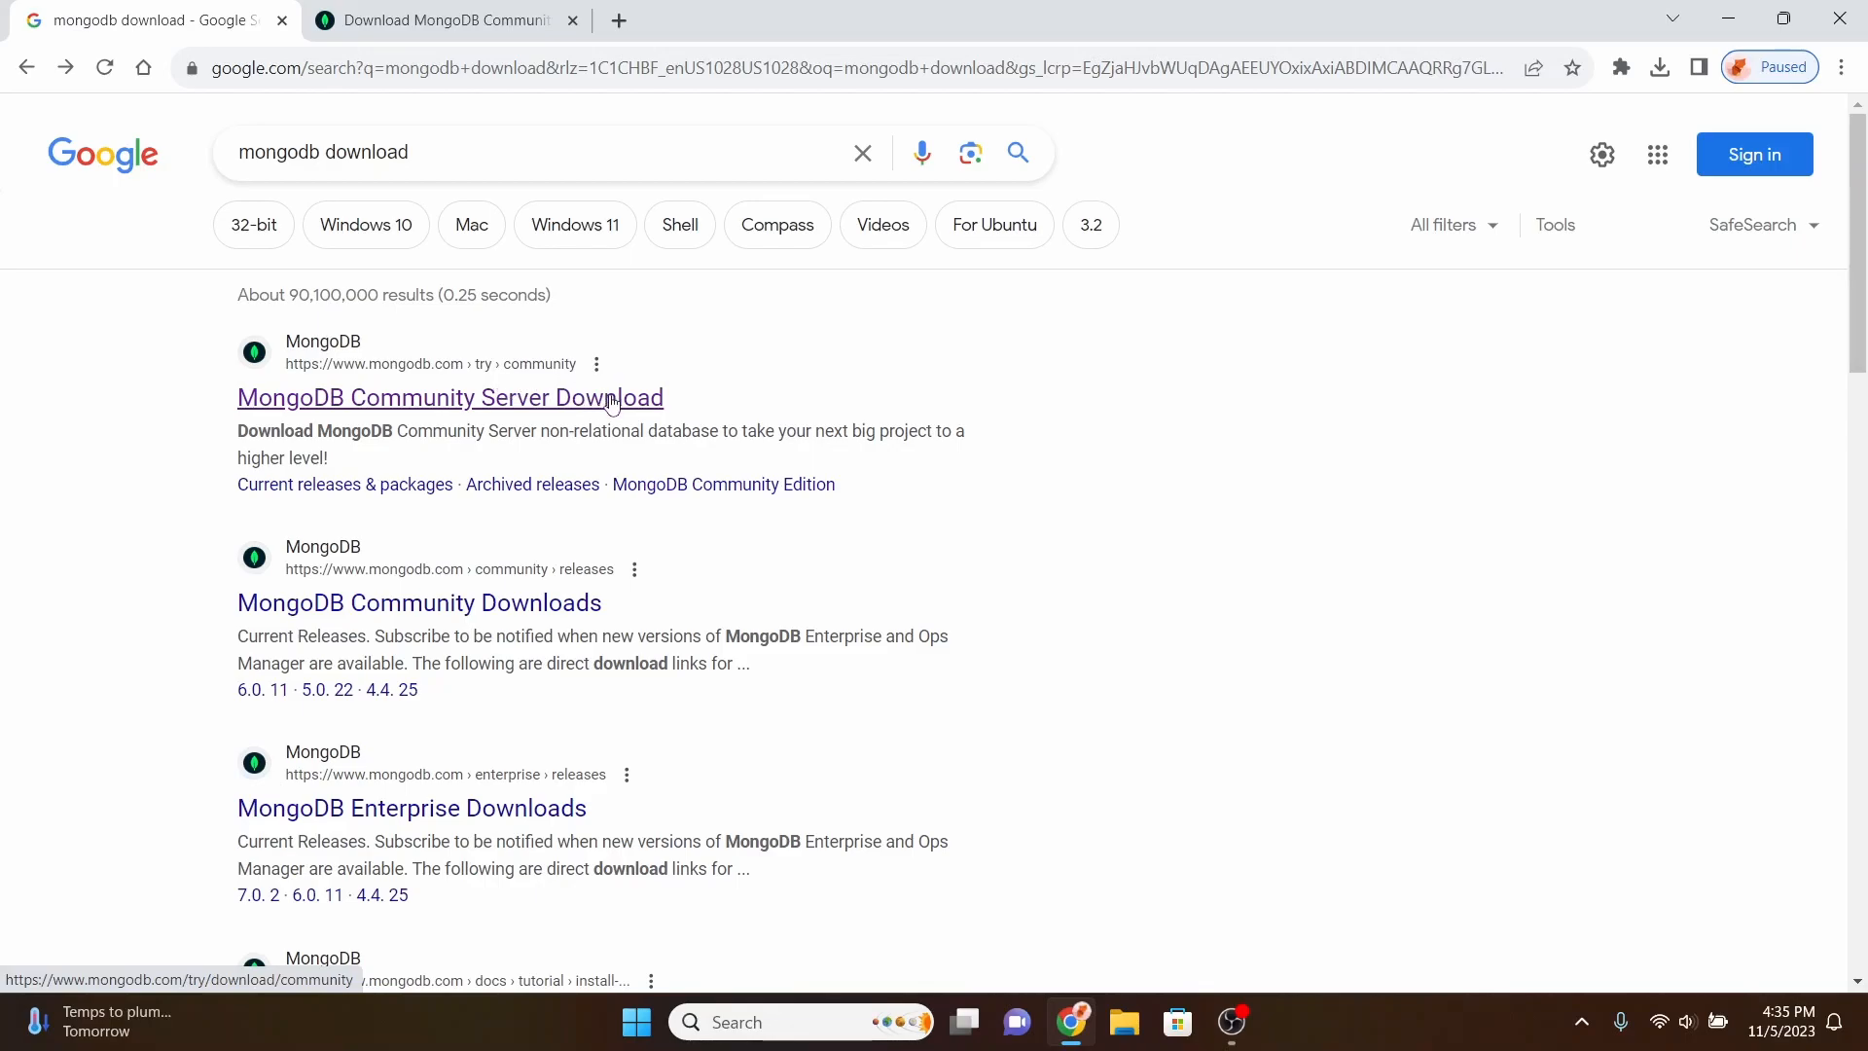
Open the package selection for MongoDB Community Server on the MongoDB download page
left_click(457, 19)
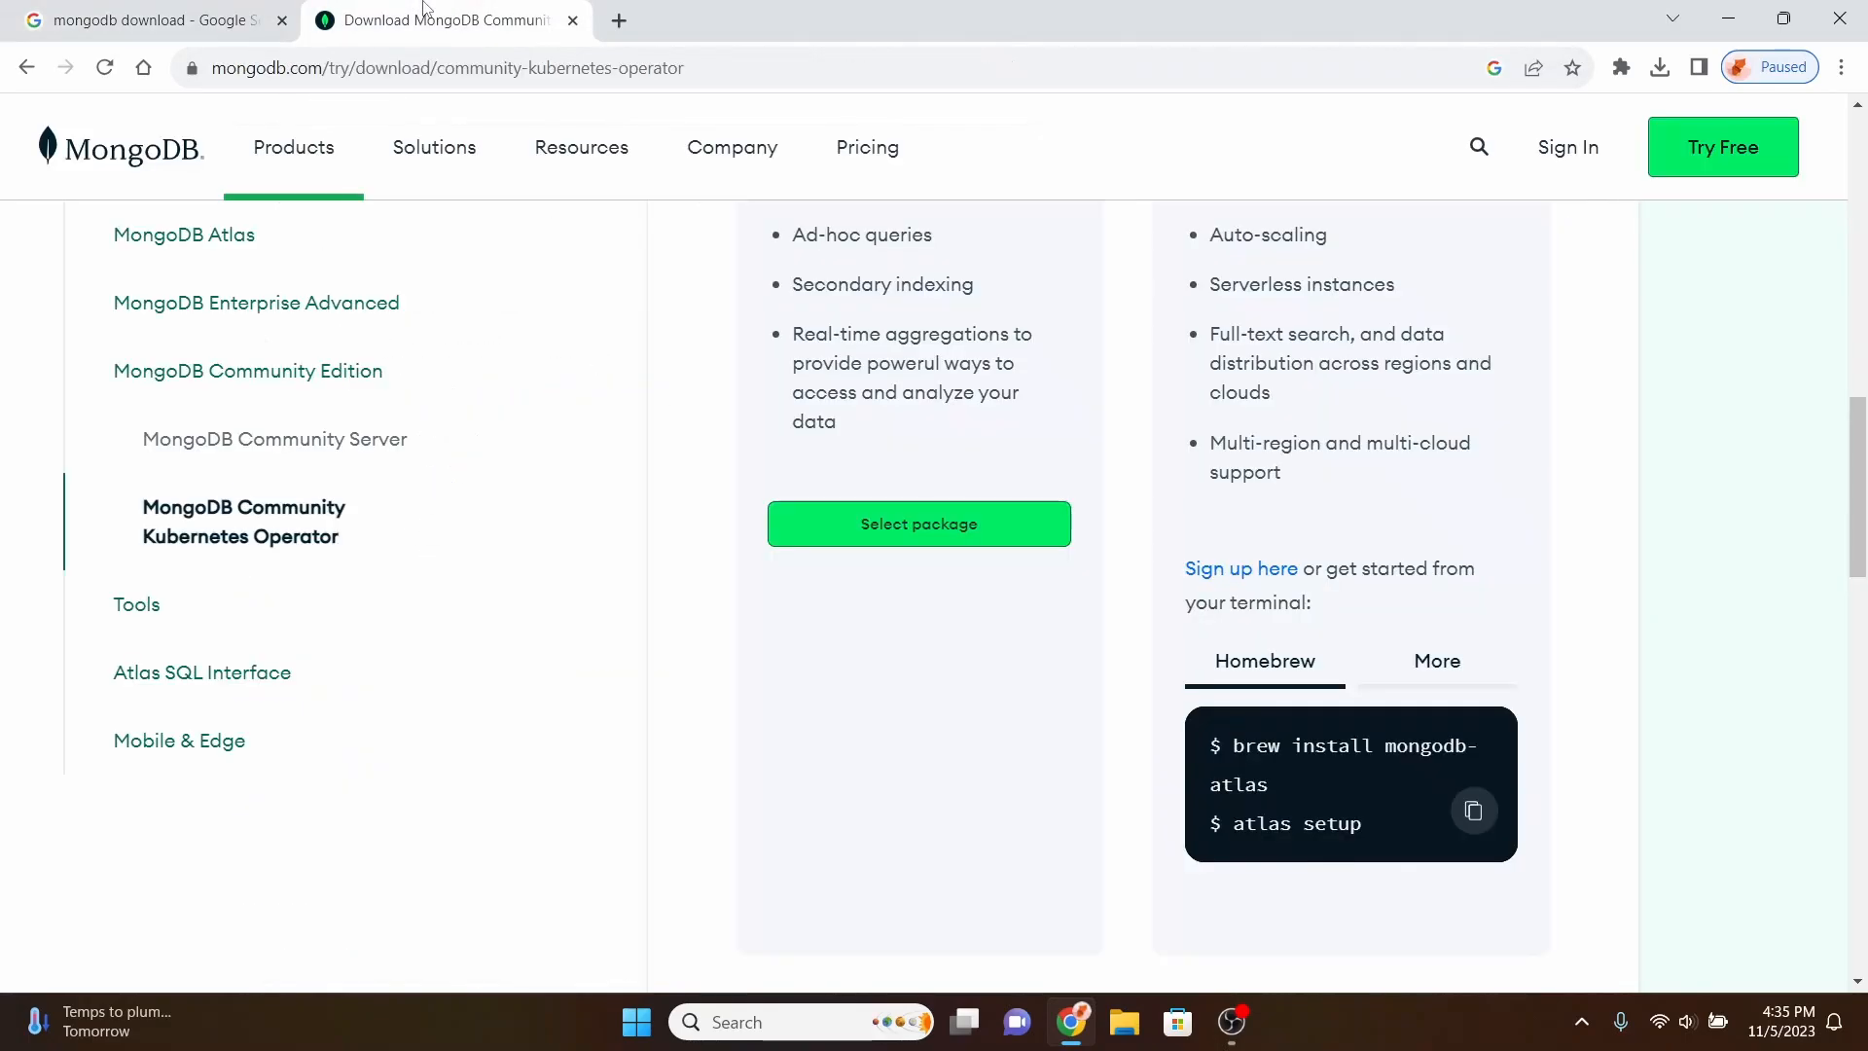
scroll(753, 528, "up", 10)
scroll(746, 523, "down", 6)
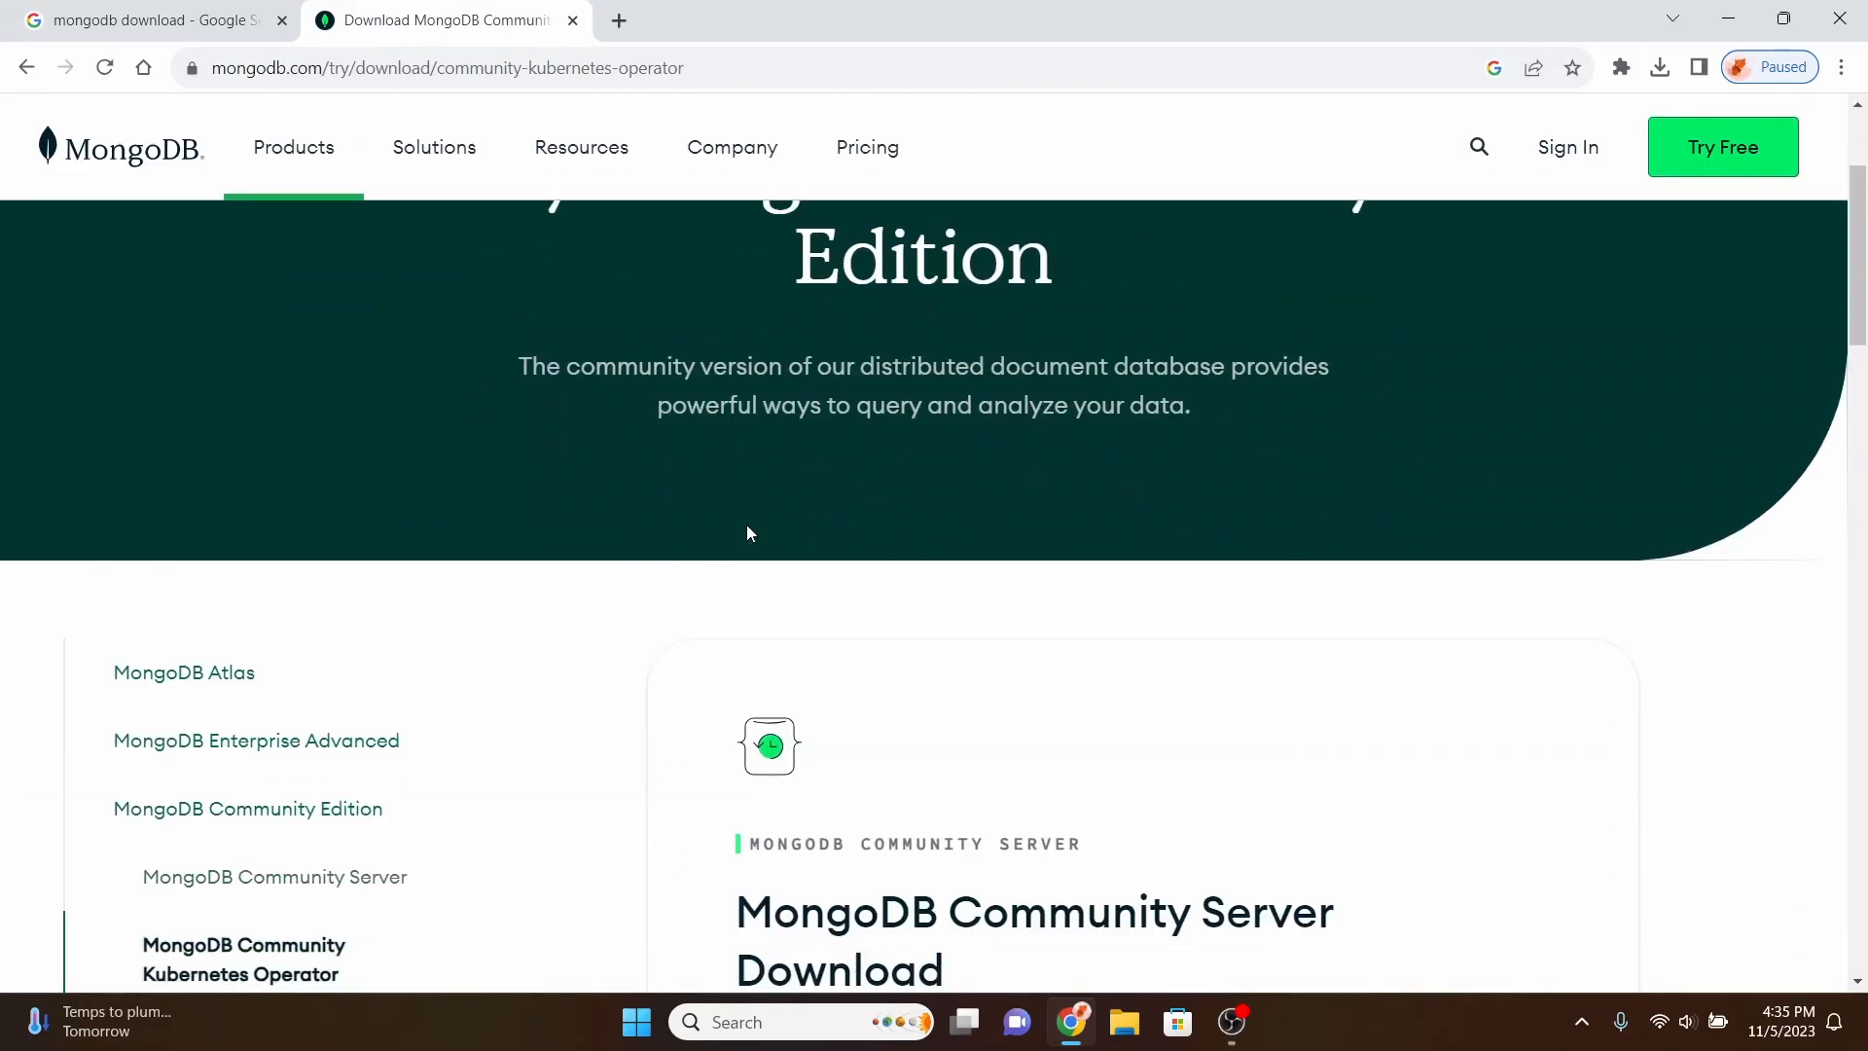
scroll(747, 526, "down", 6)
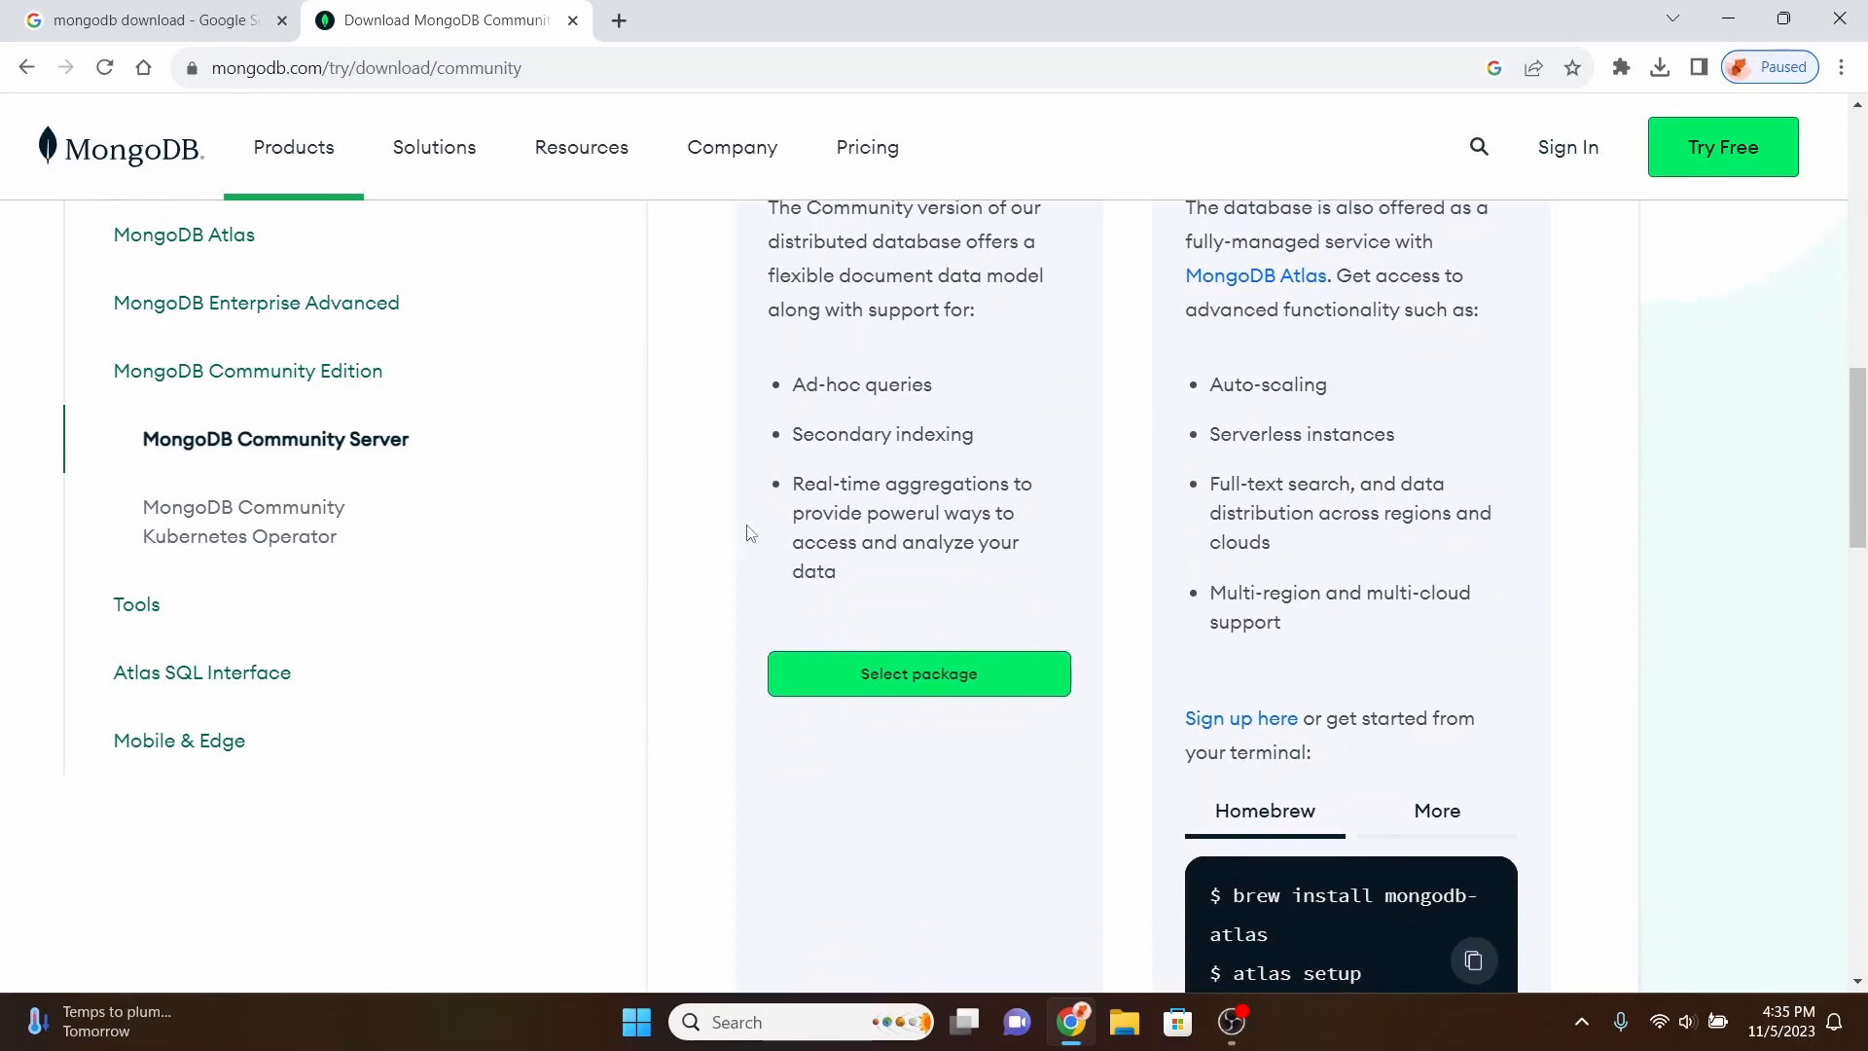
left_click(918, 672)
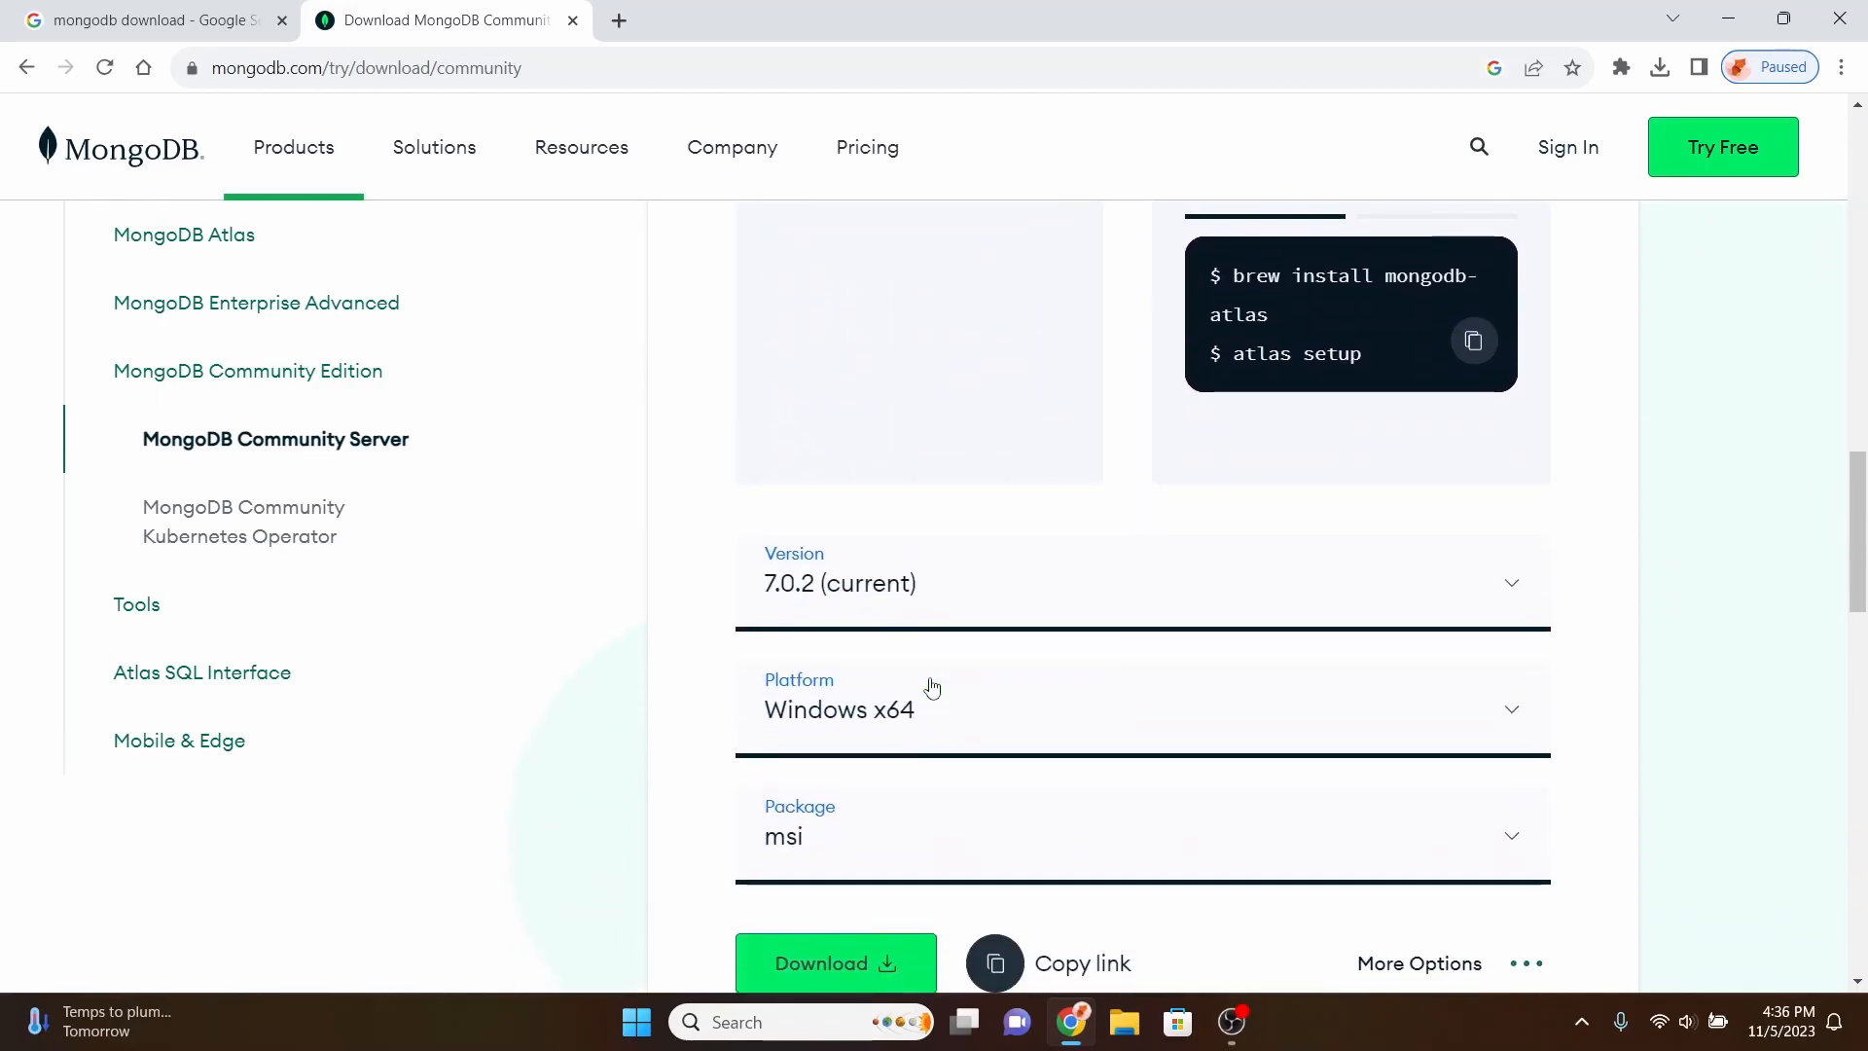
Download the MongoDB Community Server 7.0.2 msi package for Windows x64 and save it in the software folder on drive C
scroll(929, 690, "down", 2)
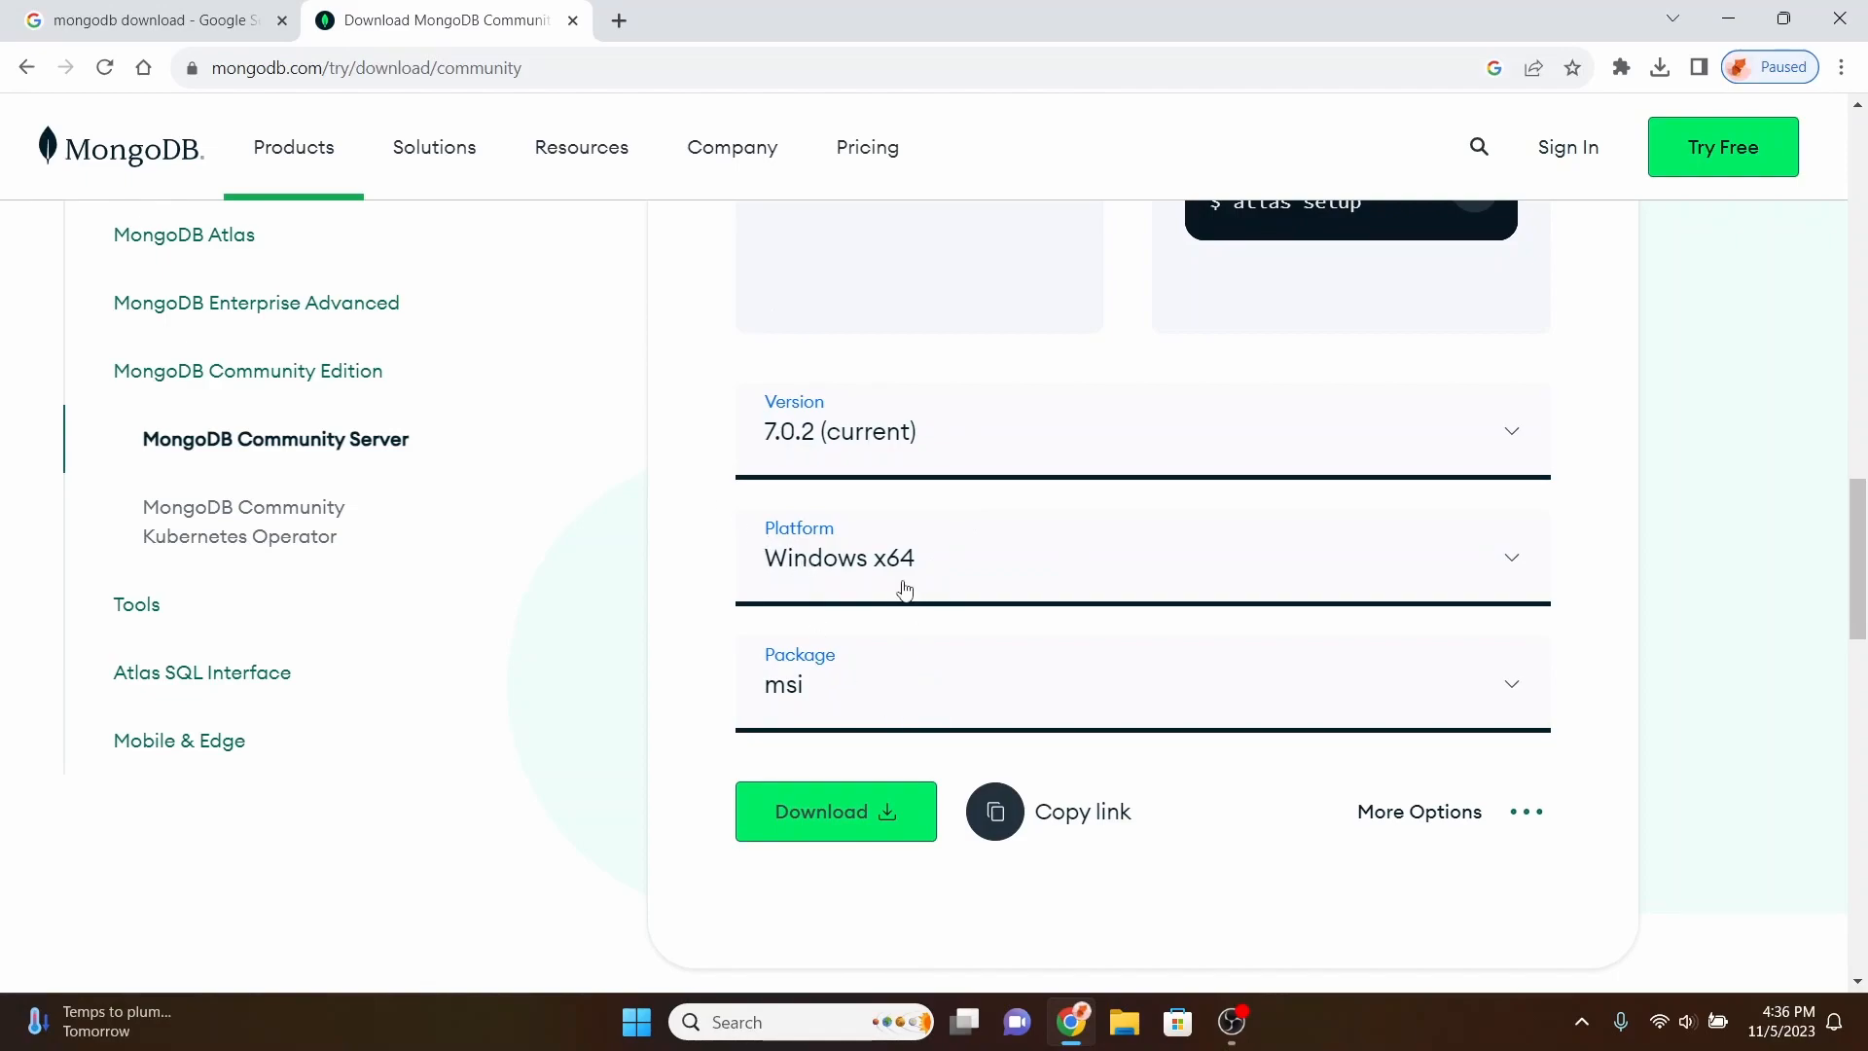
scroll(788, 628, "down", 1)
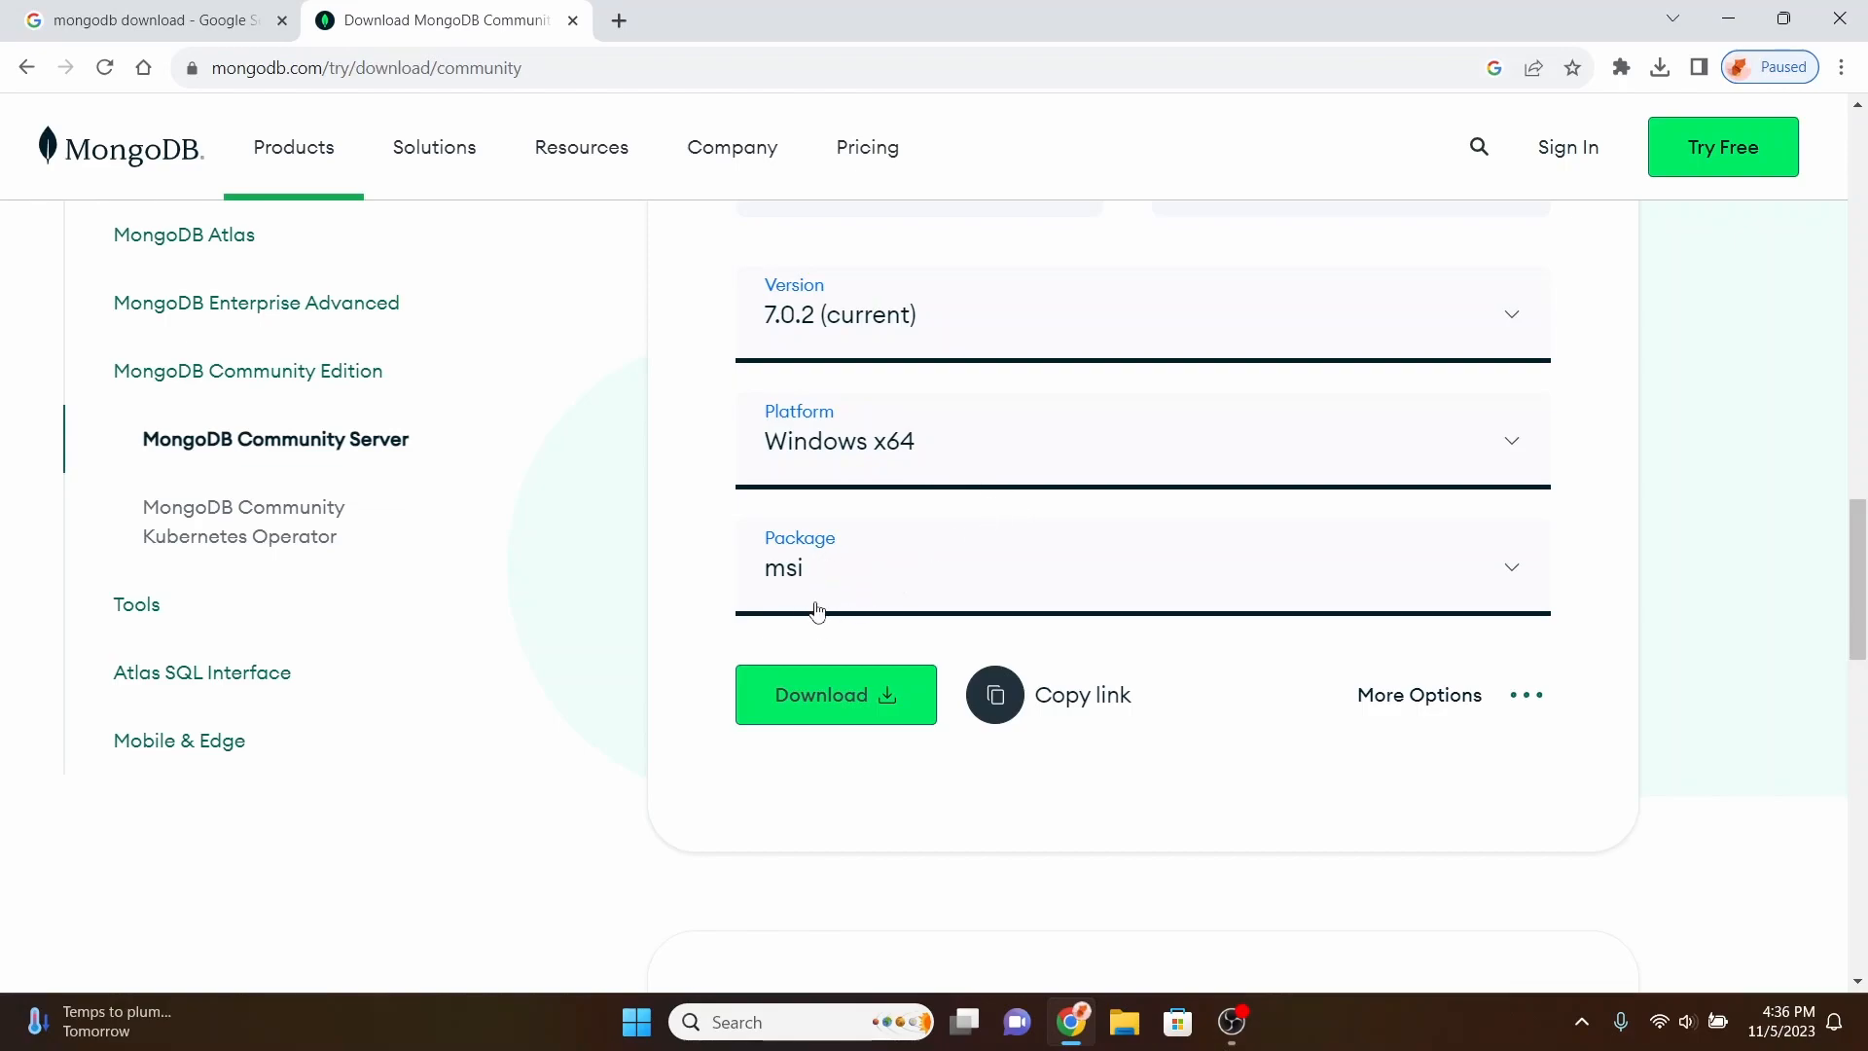
left_click(850, 569)
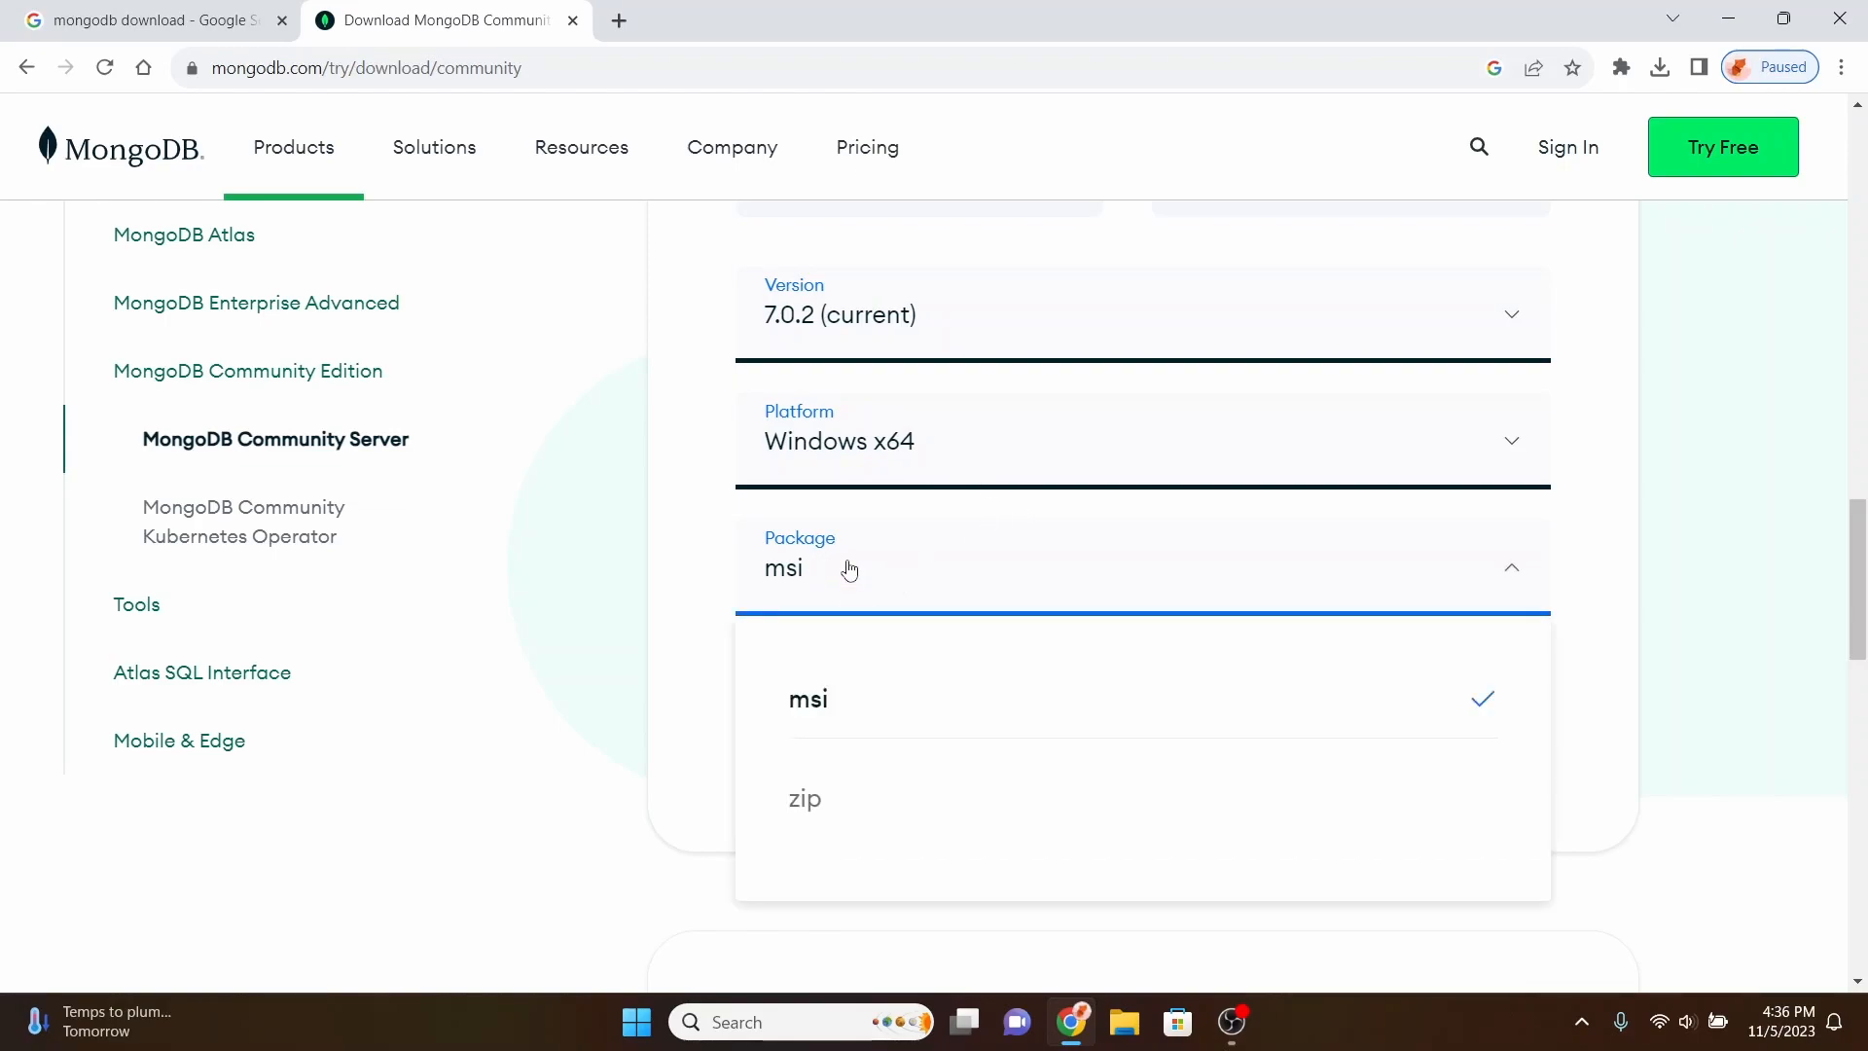
left_click(850, 719)
left_click(848, 719)
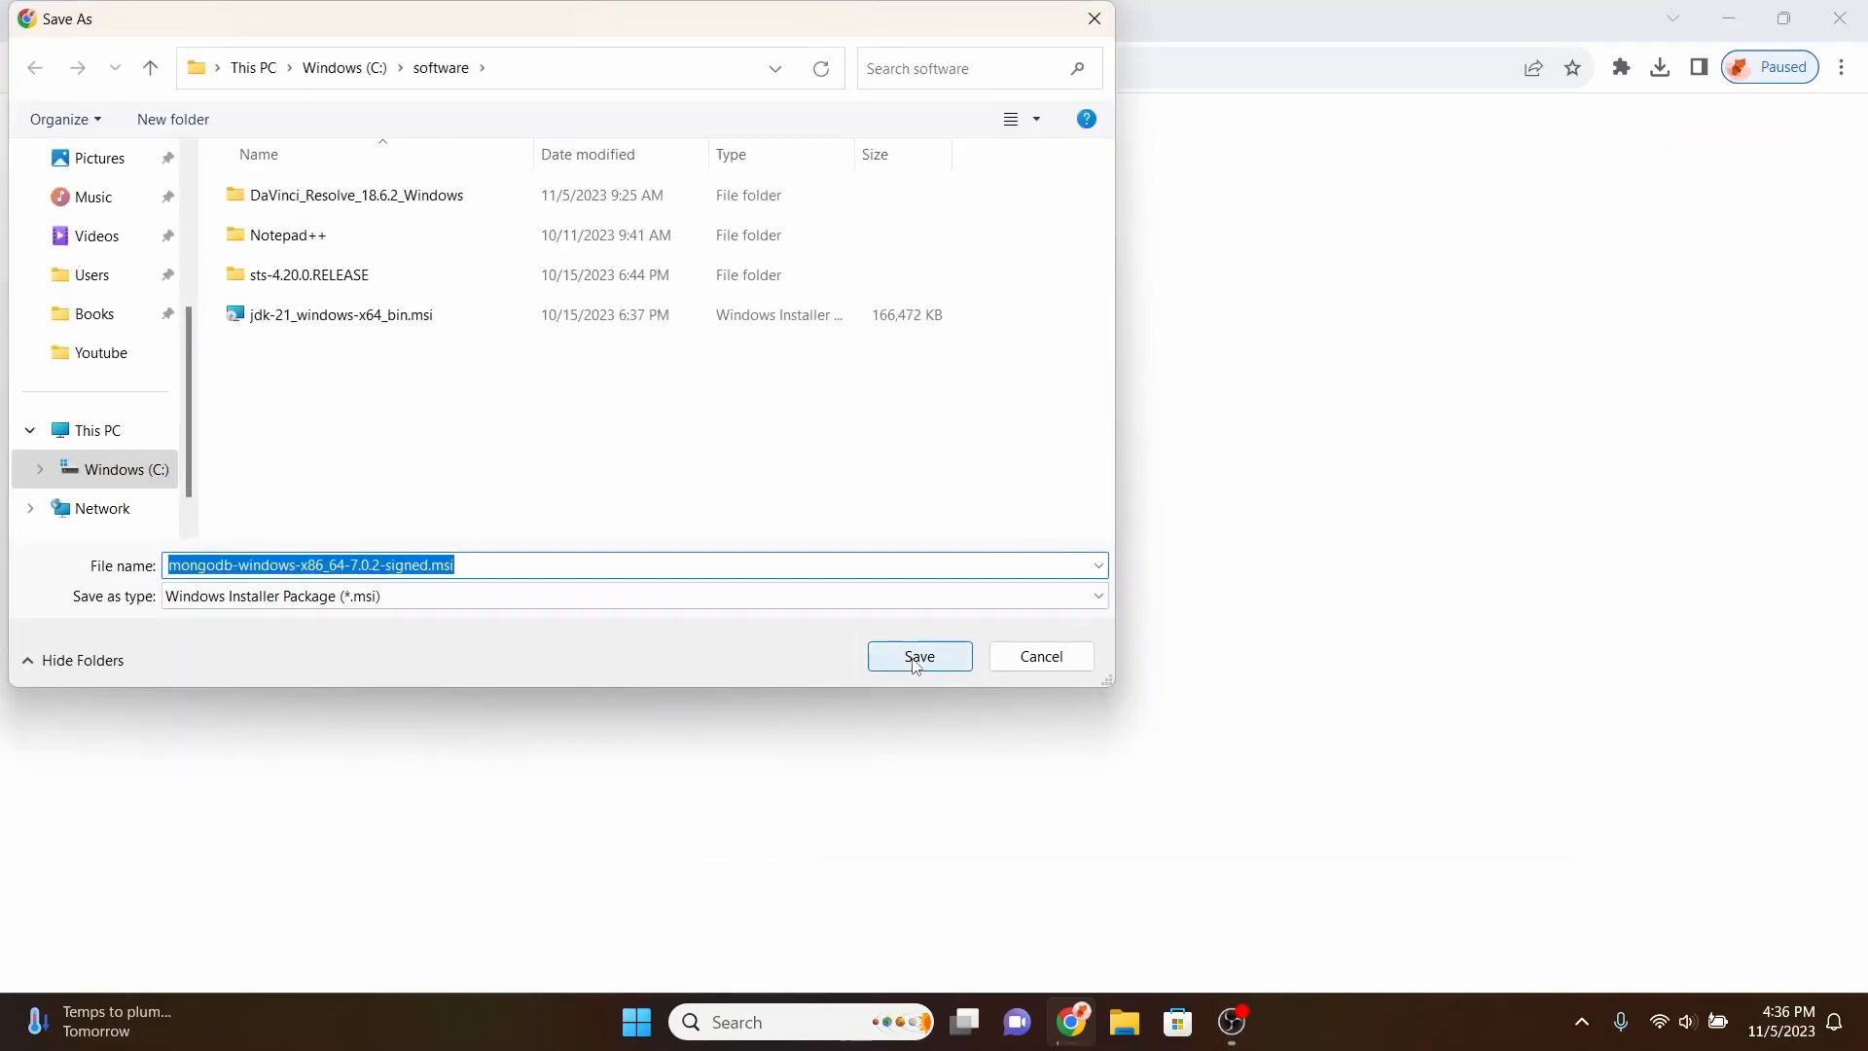
left_click(918, 660)
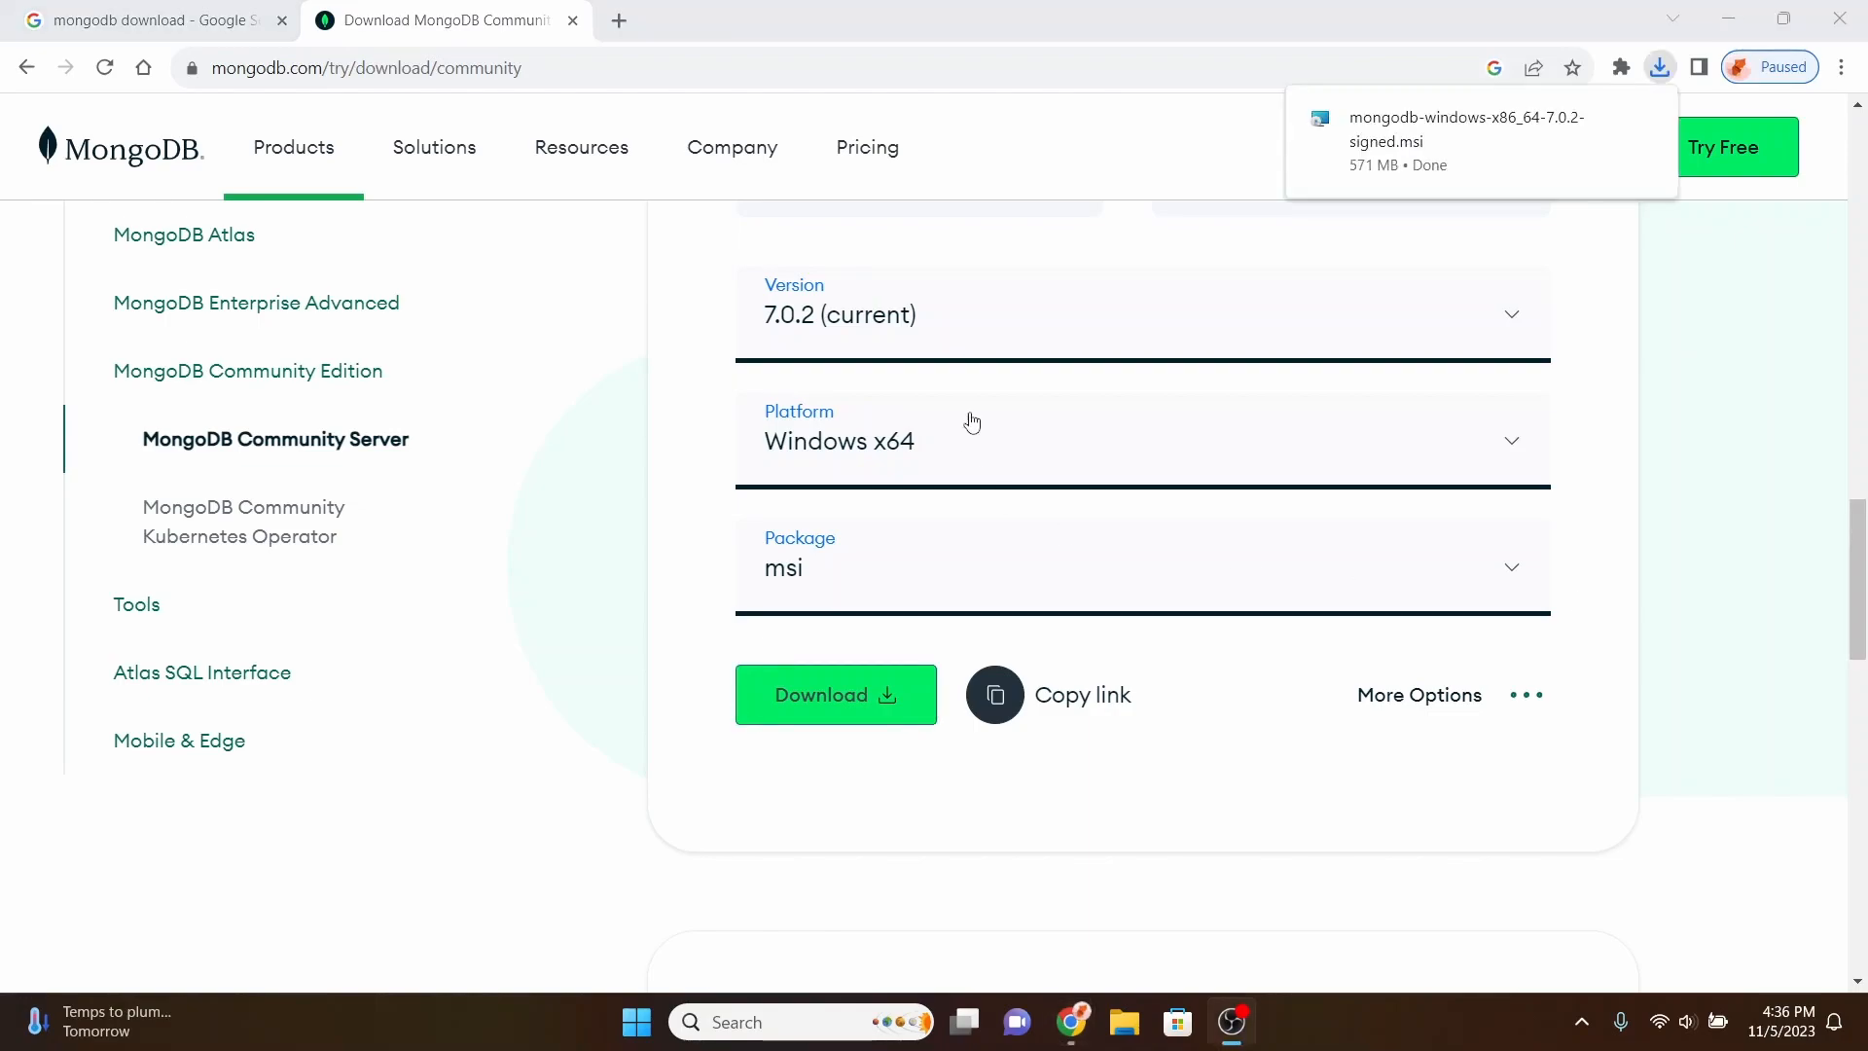
Launch the downloaded MongoDB installer and accept the license agreement to reach the setup type choice
left_click(1506, 156)
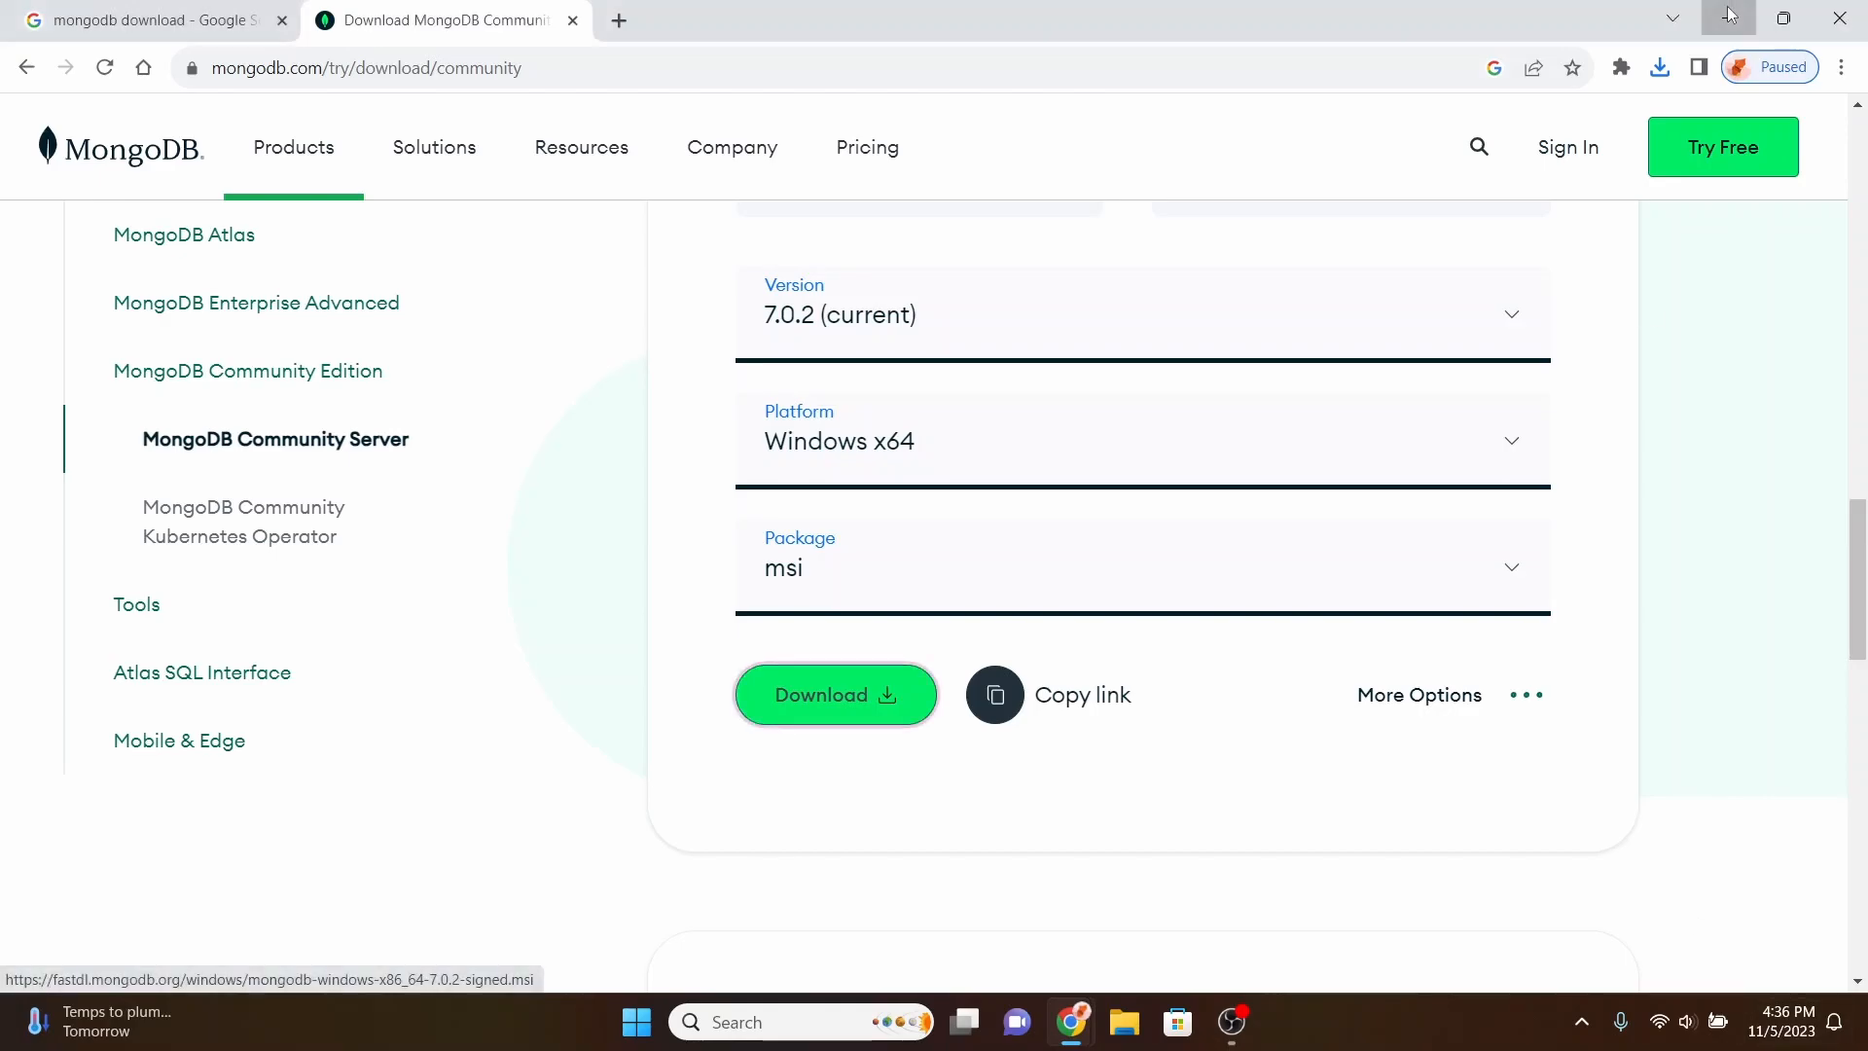
key("super+d")
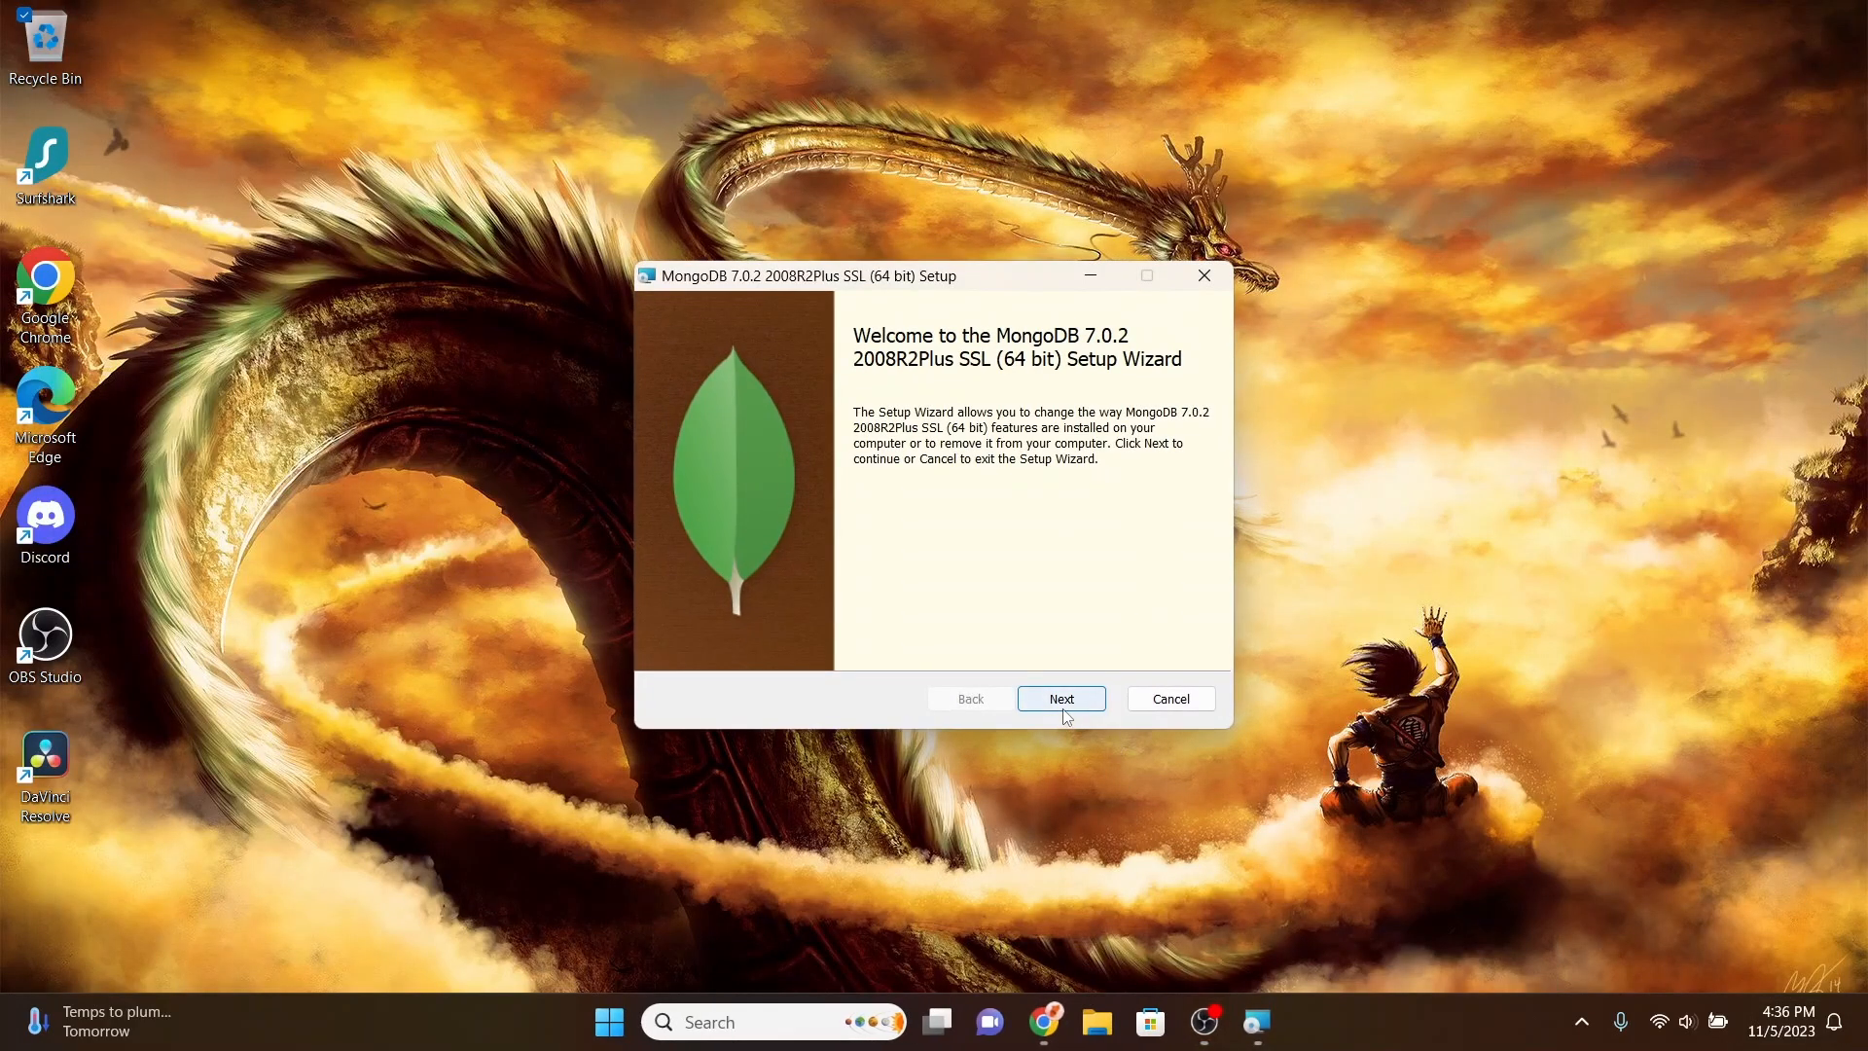
left_click(1065, 711)
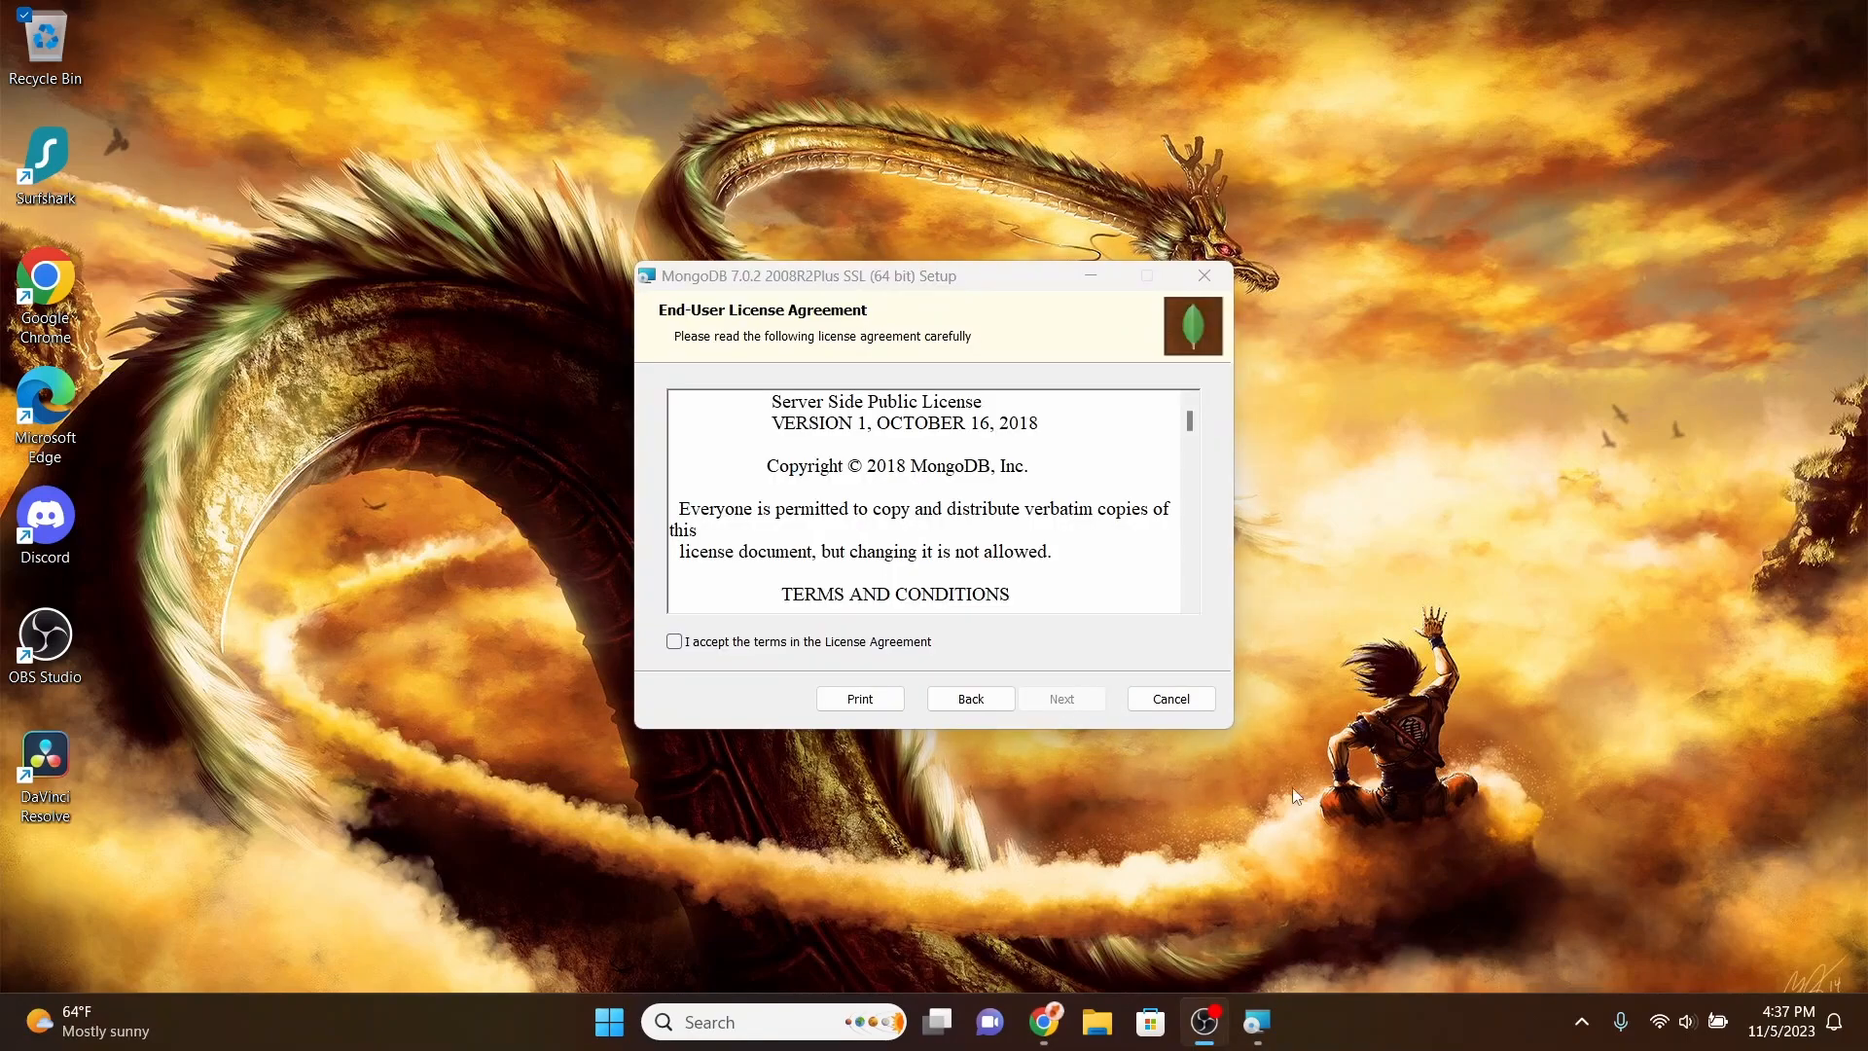
left_click(832, 644)
left_click(1063, 701)
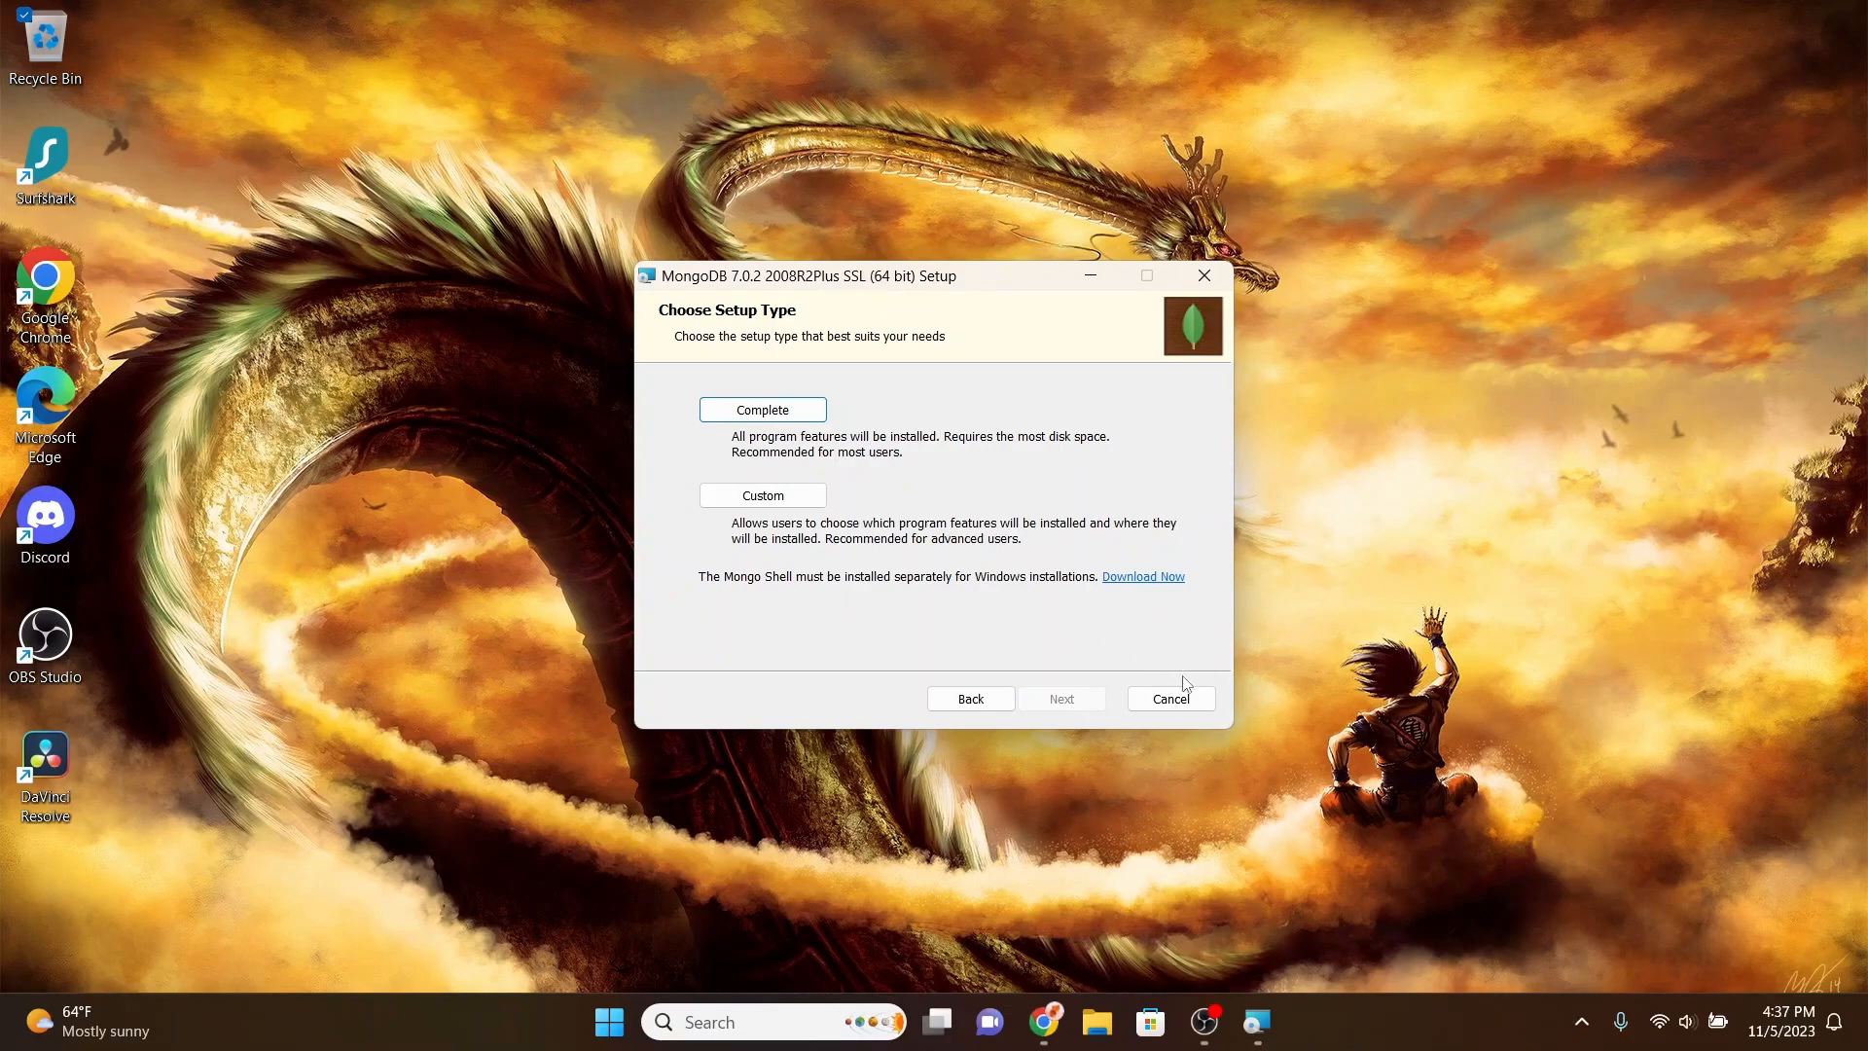
Open the MongoDB Shell download page from the installer and return to the setup wizard
left_click(1150, 580)
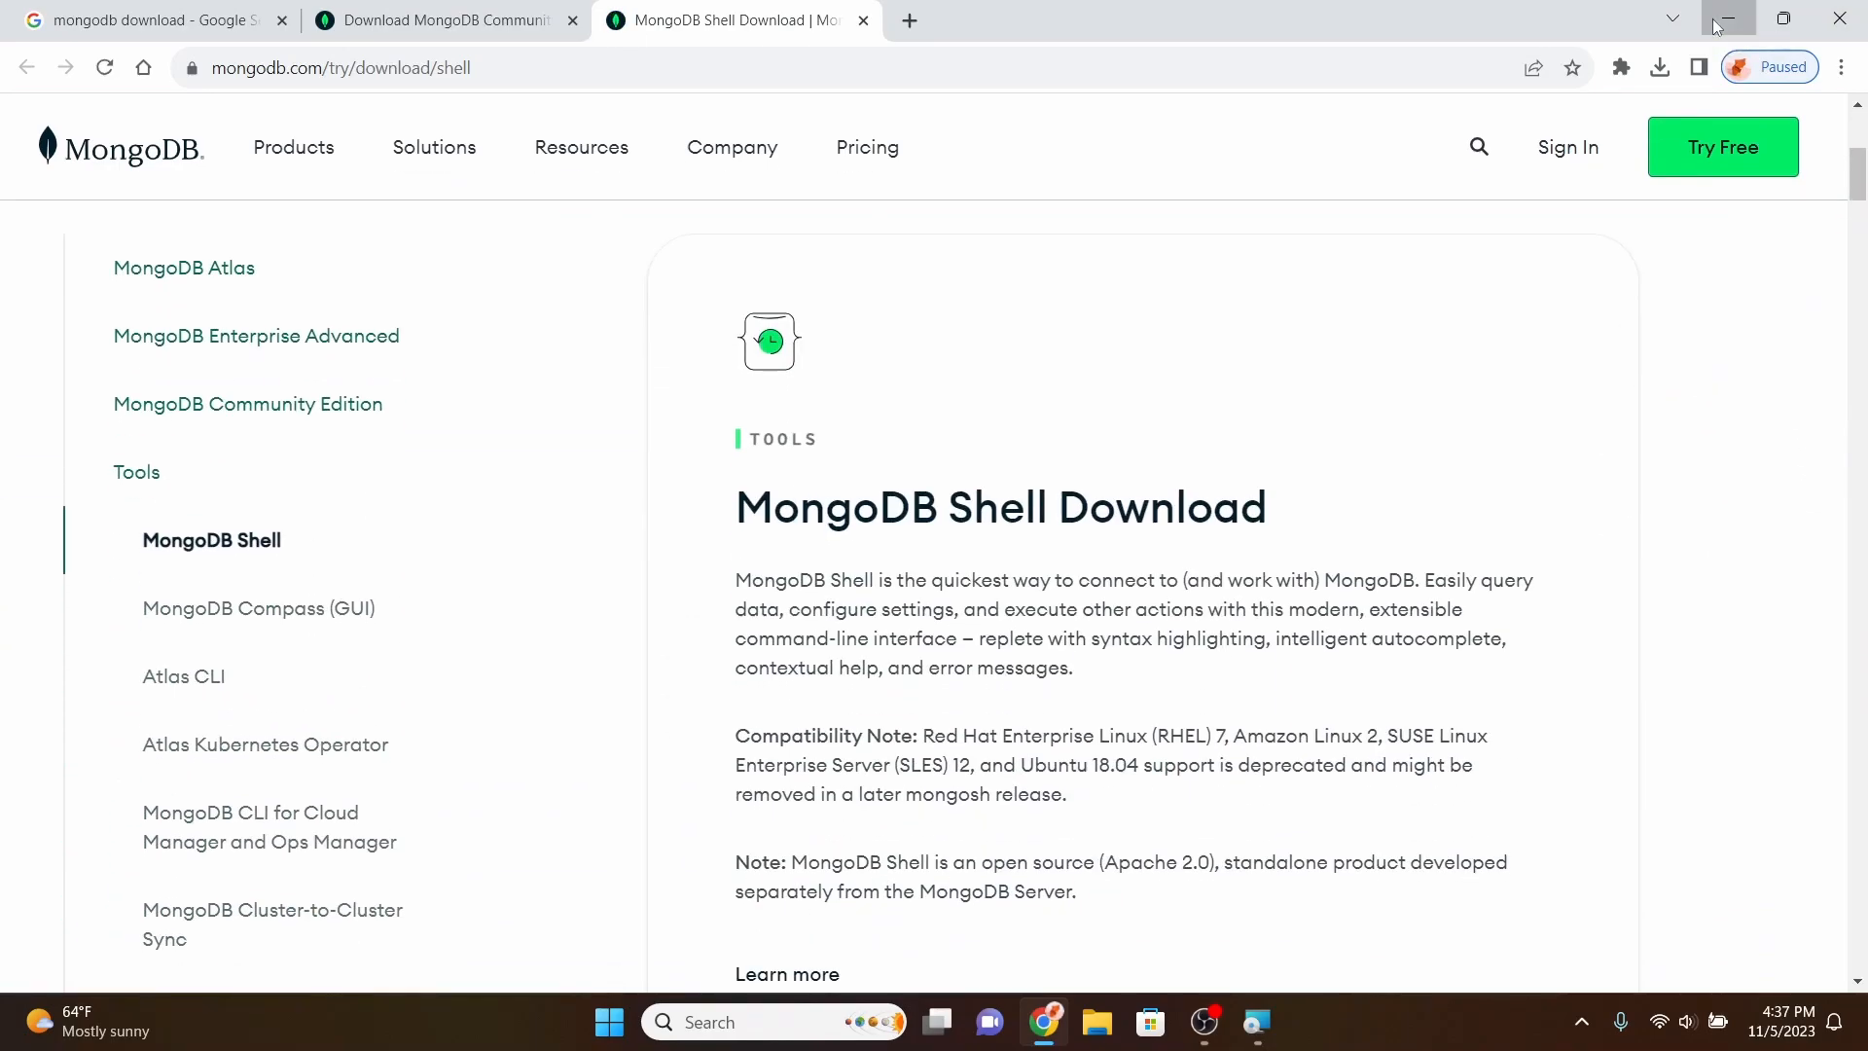
left_click(1727, 20)
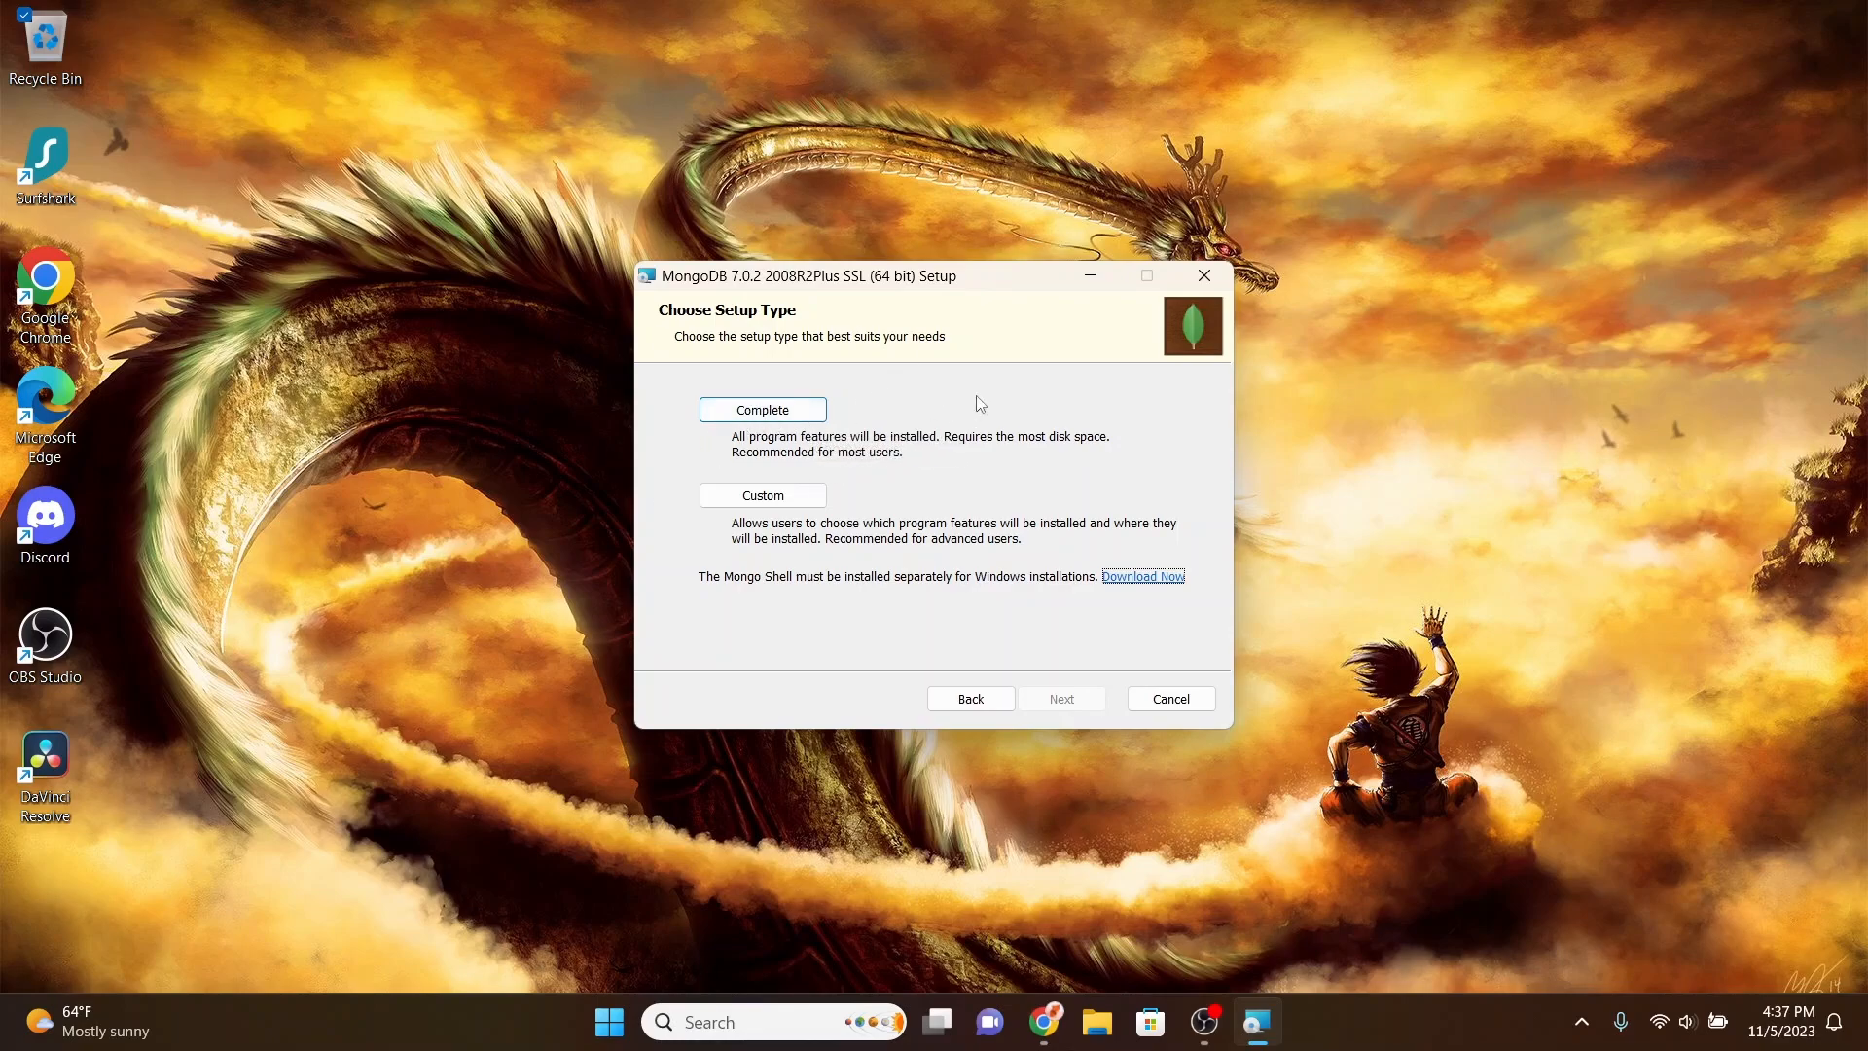
Install MongoDB with the Complete setup type, including MongoDB Compass, and finish the setup wizard
left_click(803, 414)
left_click(1083, 702)
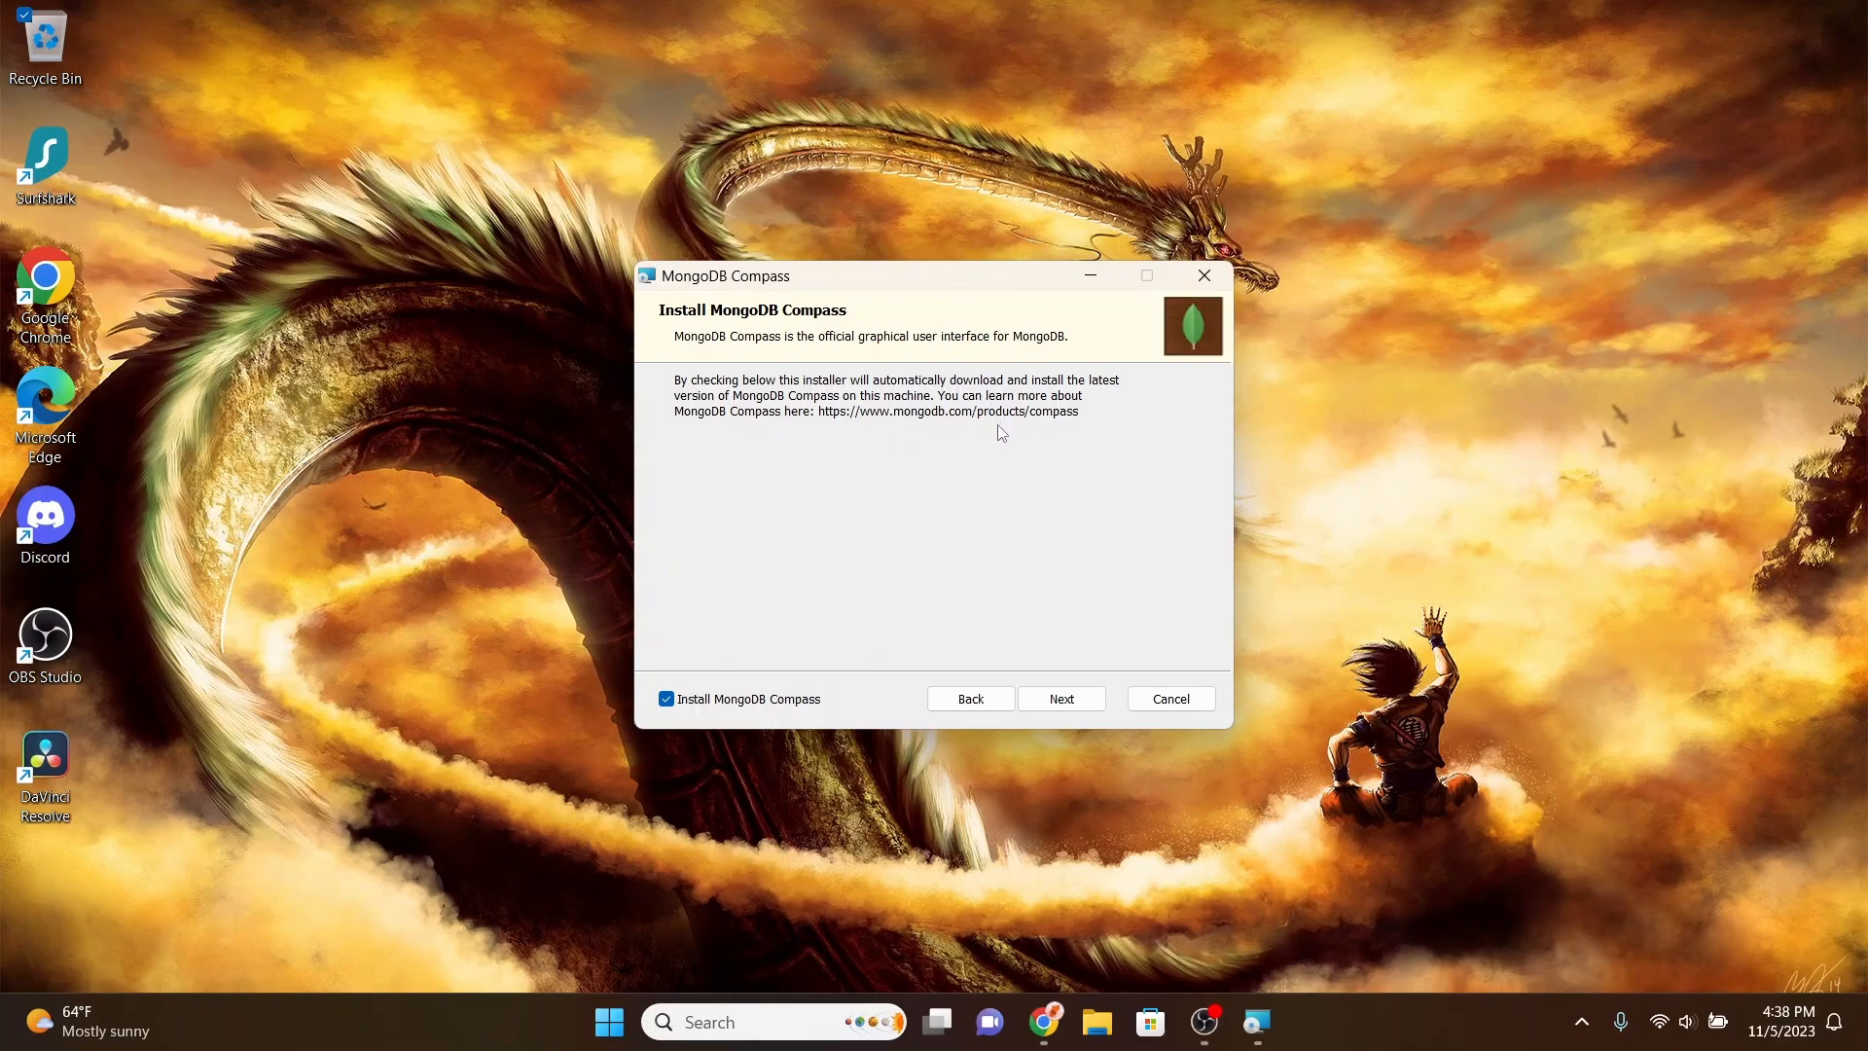
left_click(1067, 715)
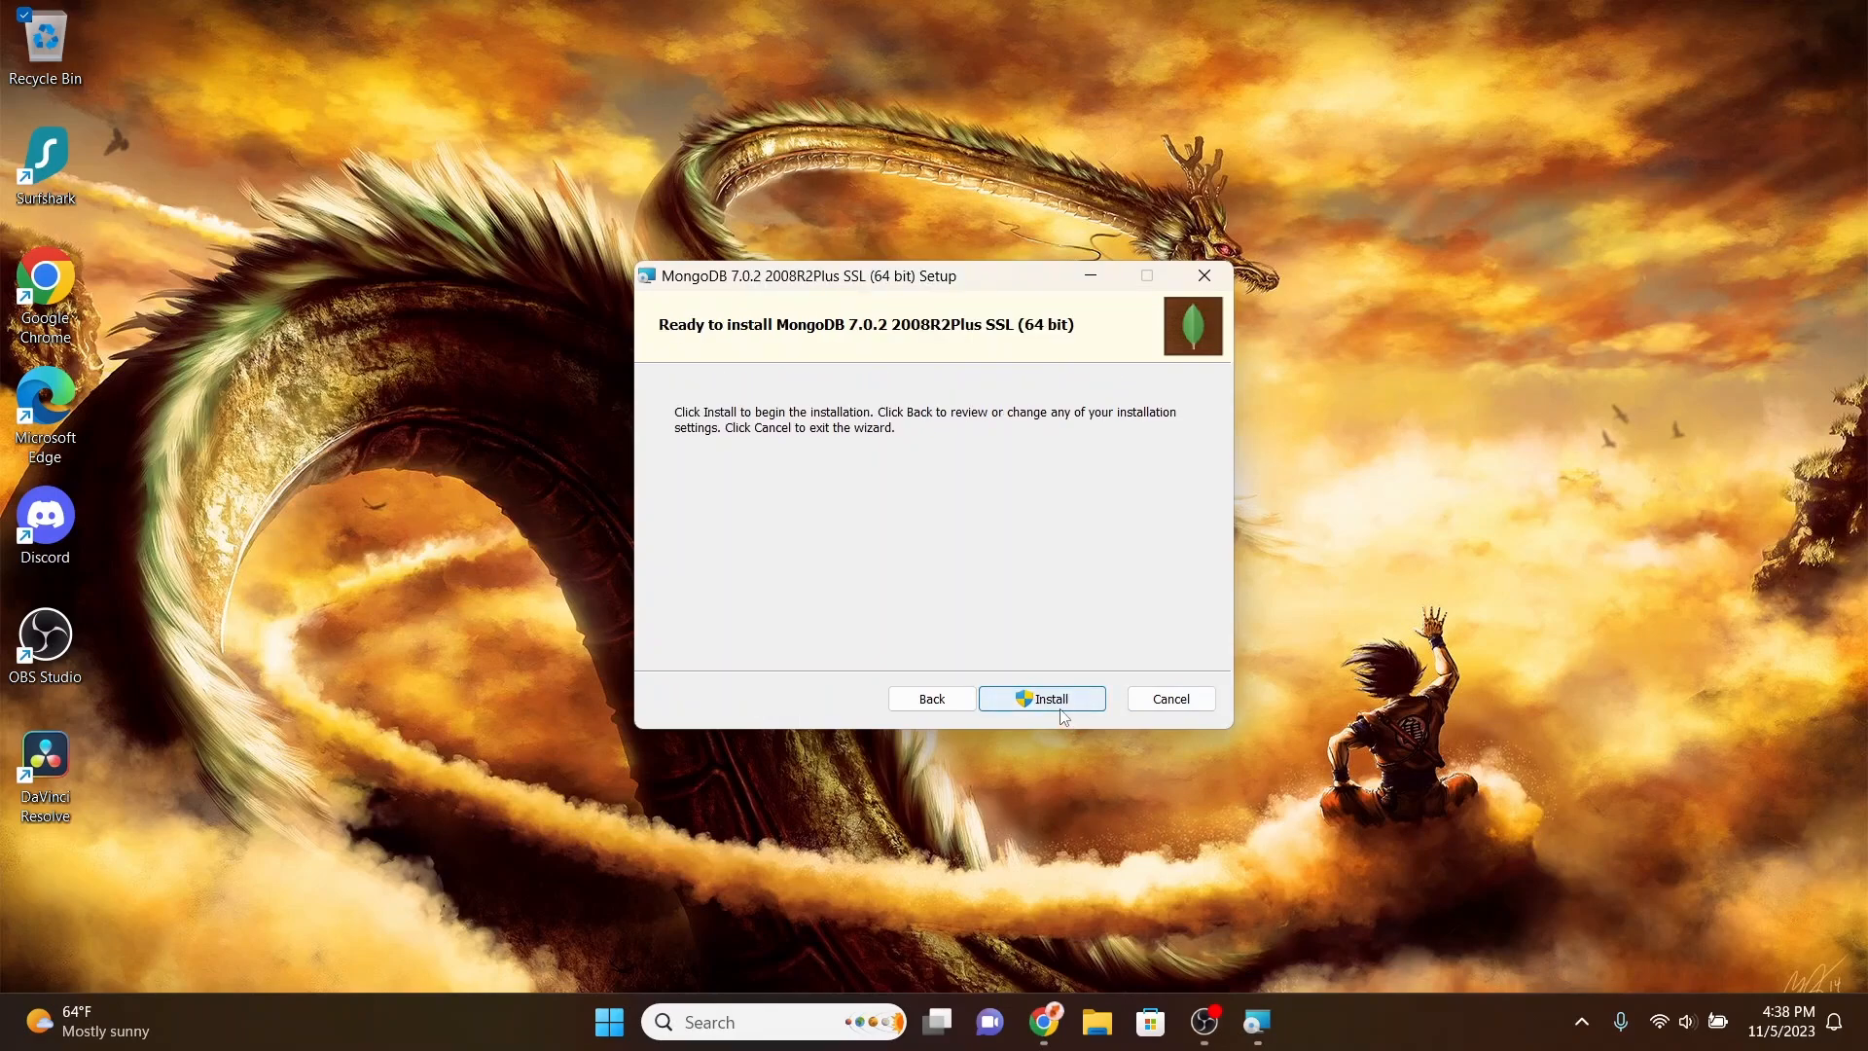
left_click(1062, 709)
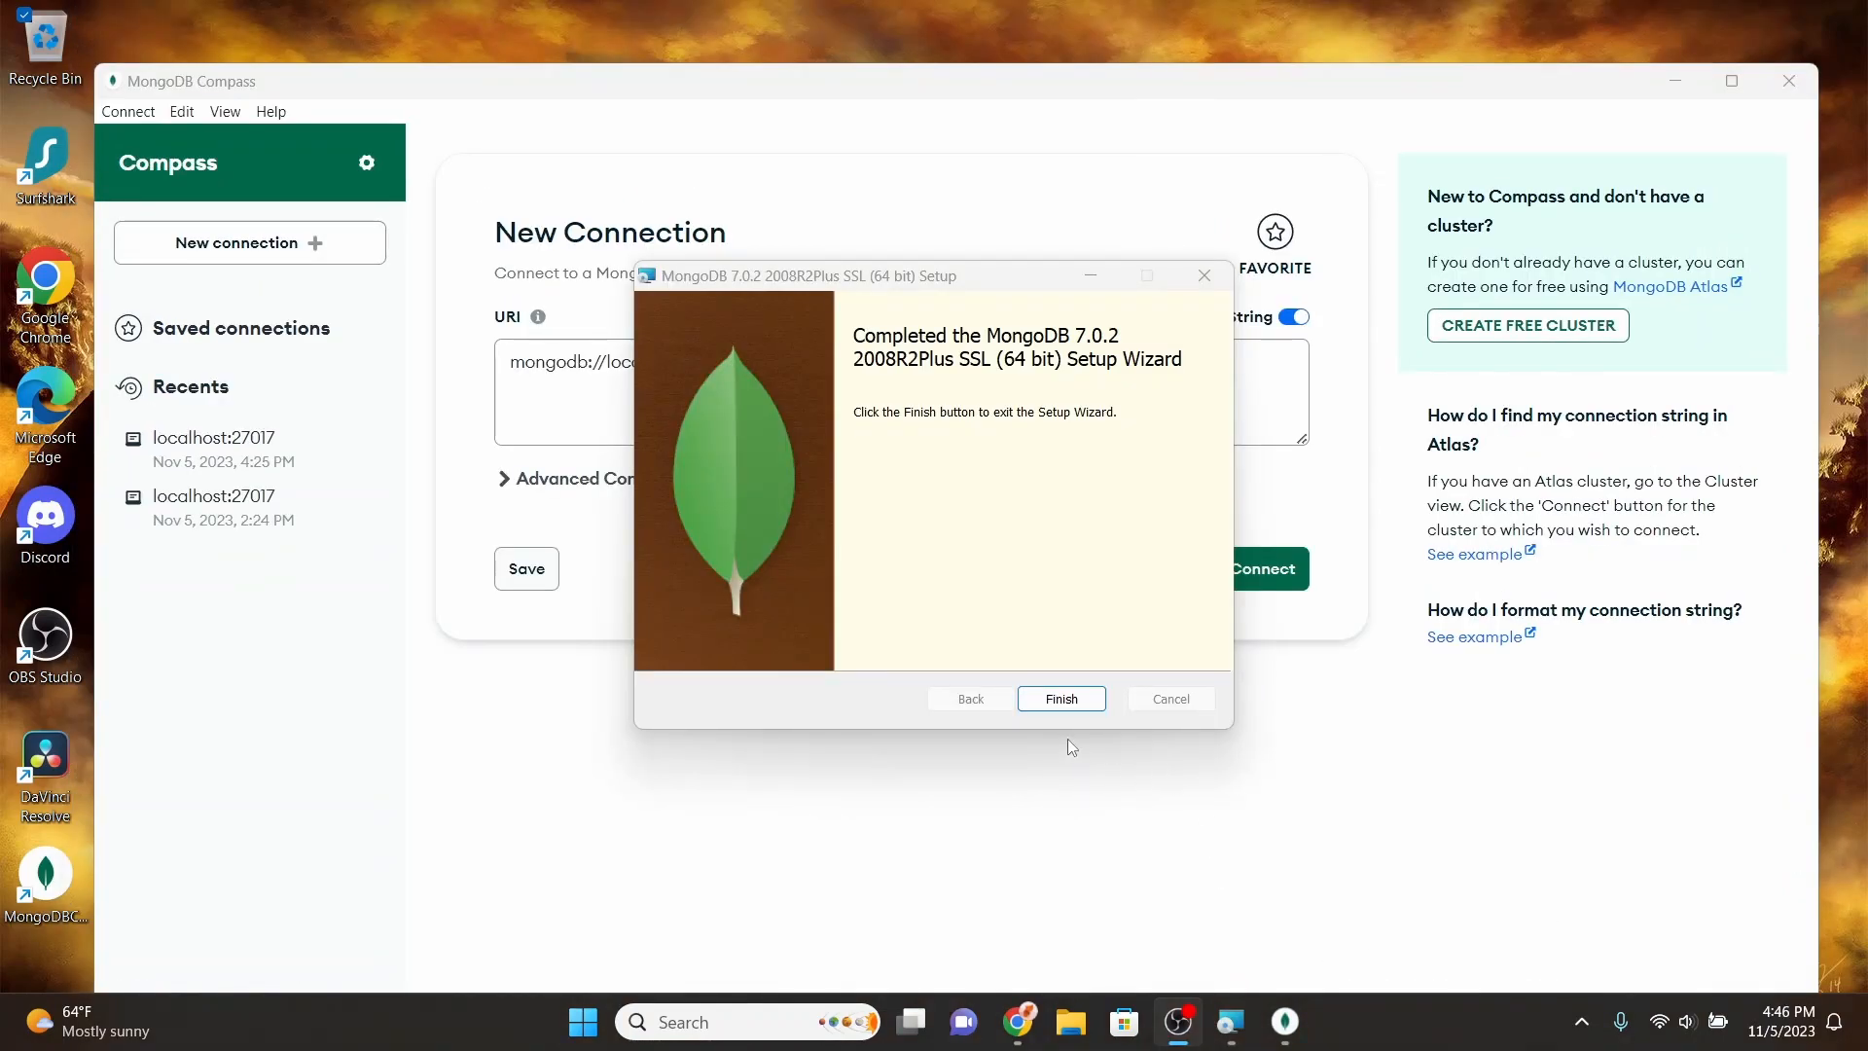
left_click(1073, 706)
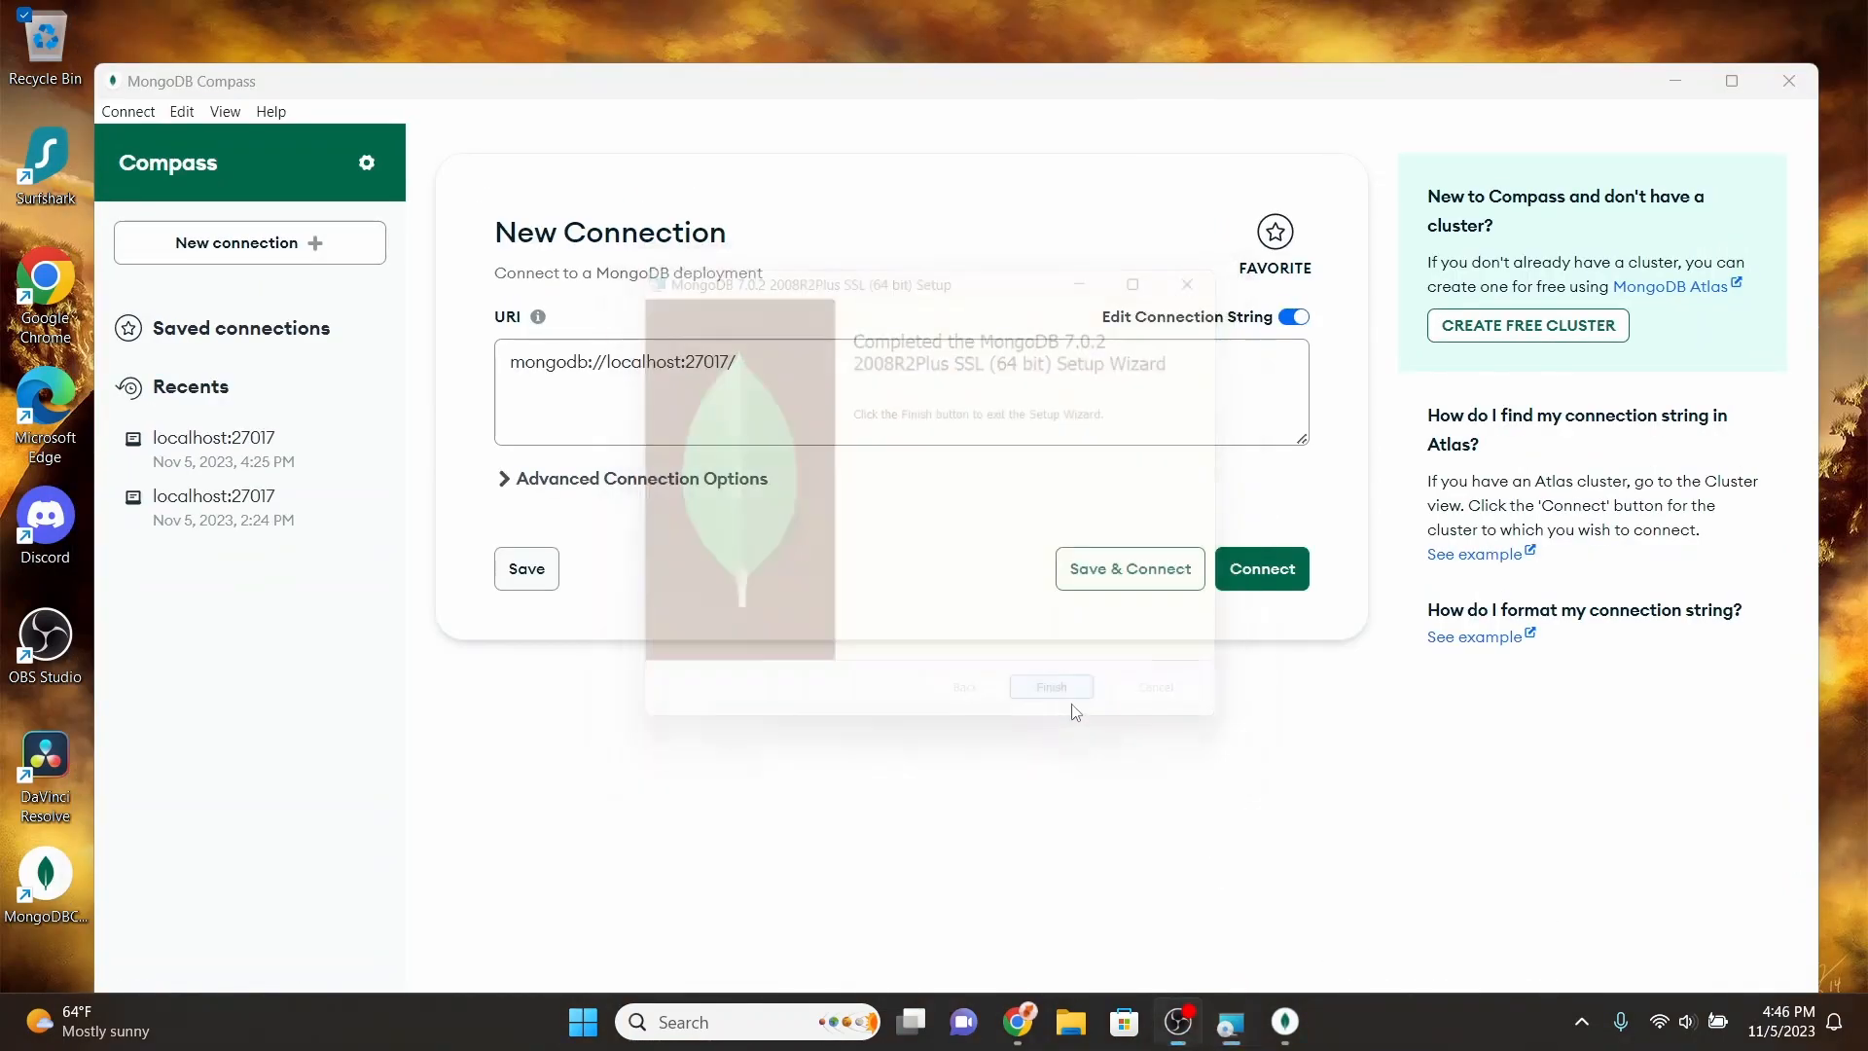
Connect MongoDB Compass to the local deployment at mongodb://localhost:27017/
left_click(1280, 584)
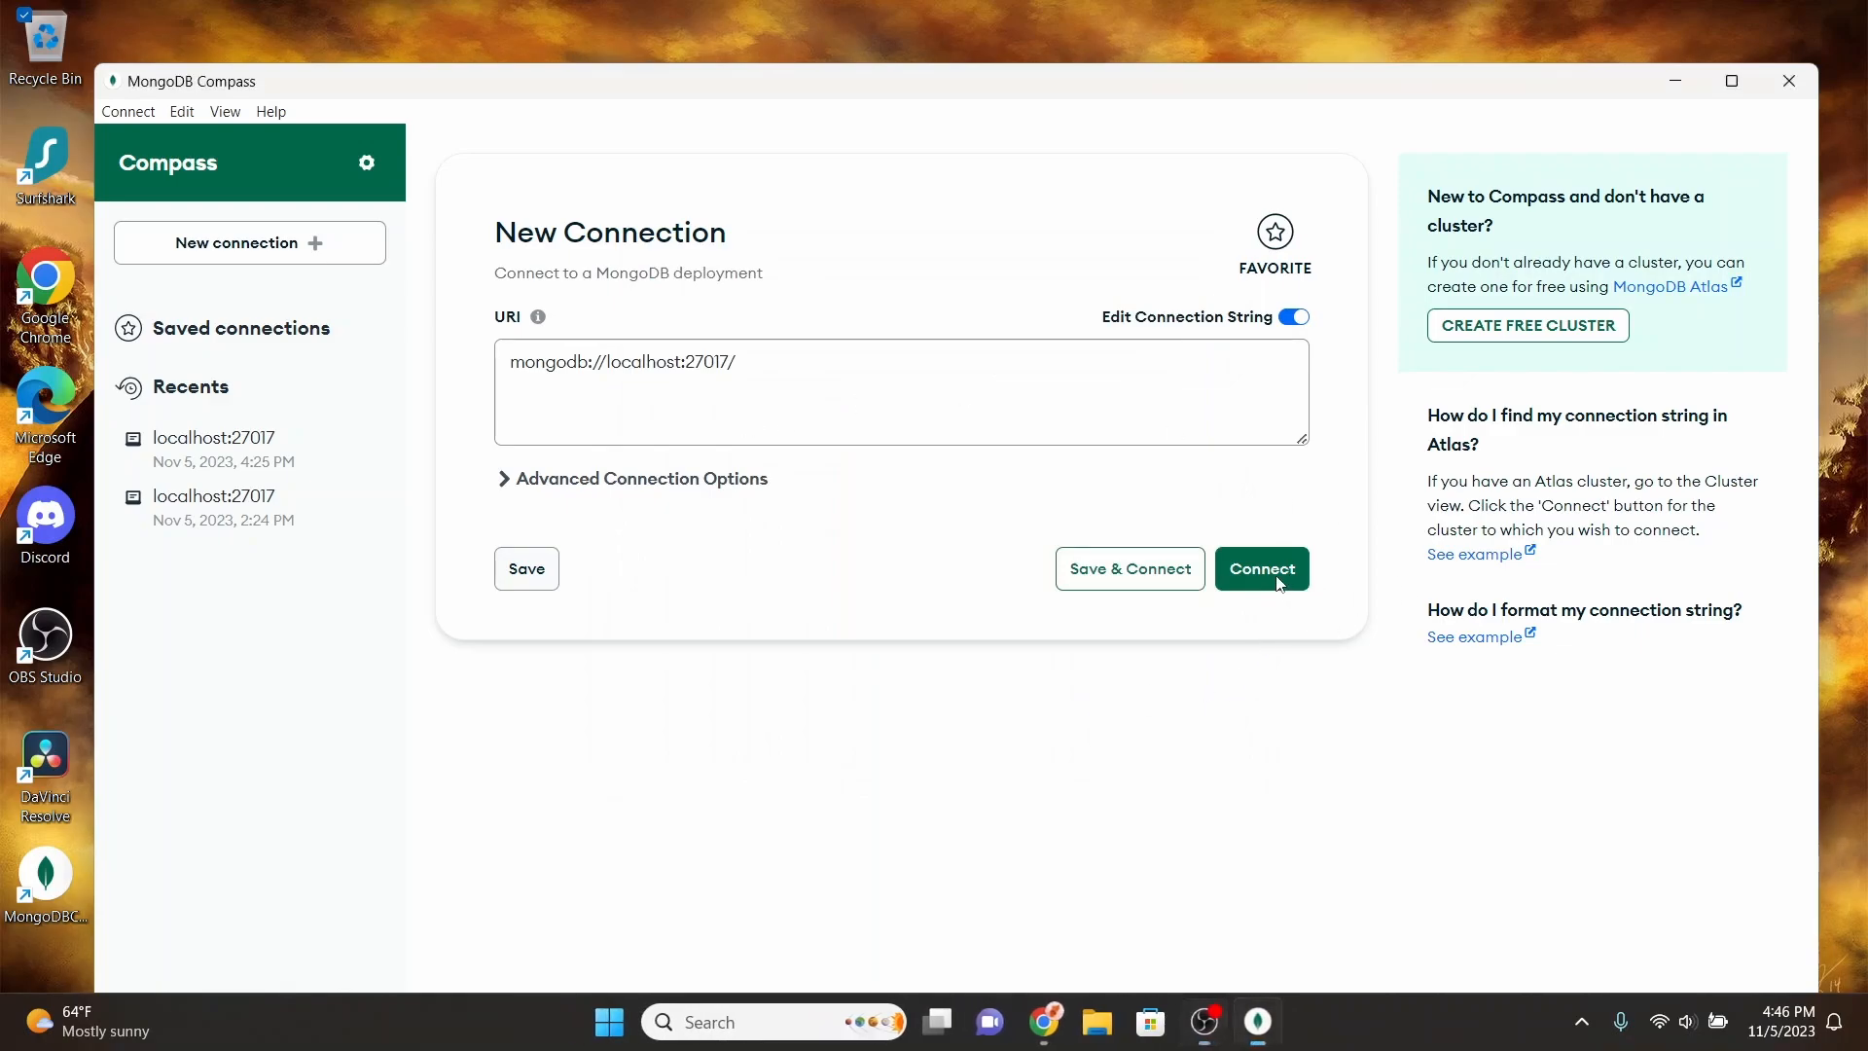
left_click(1278, 582)
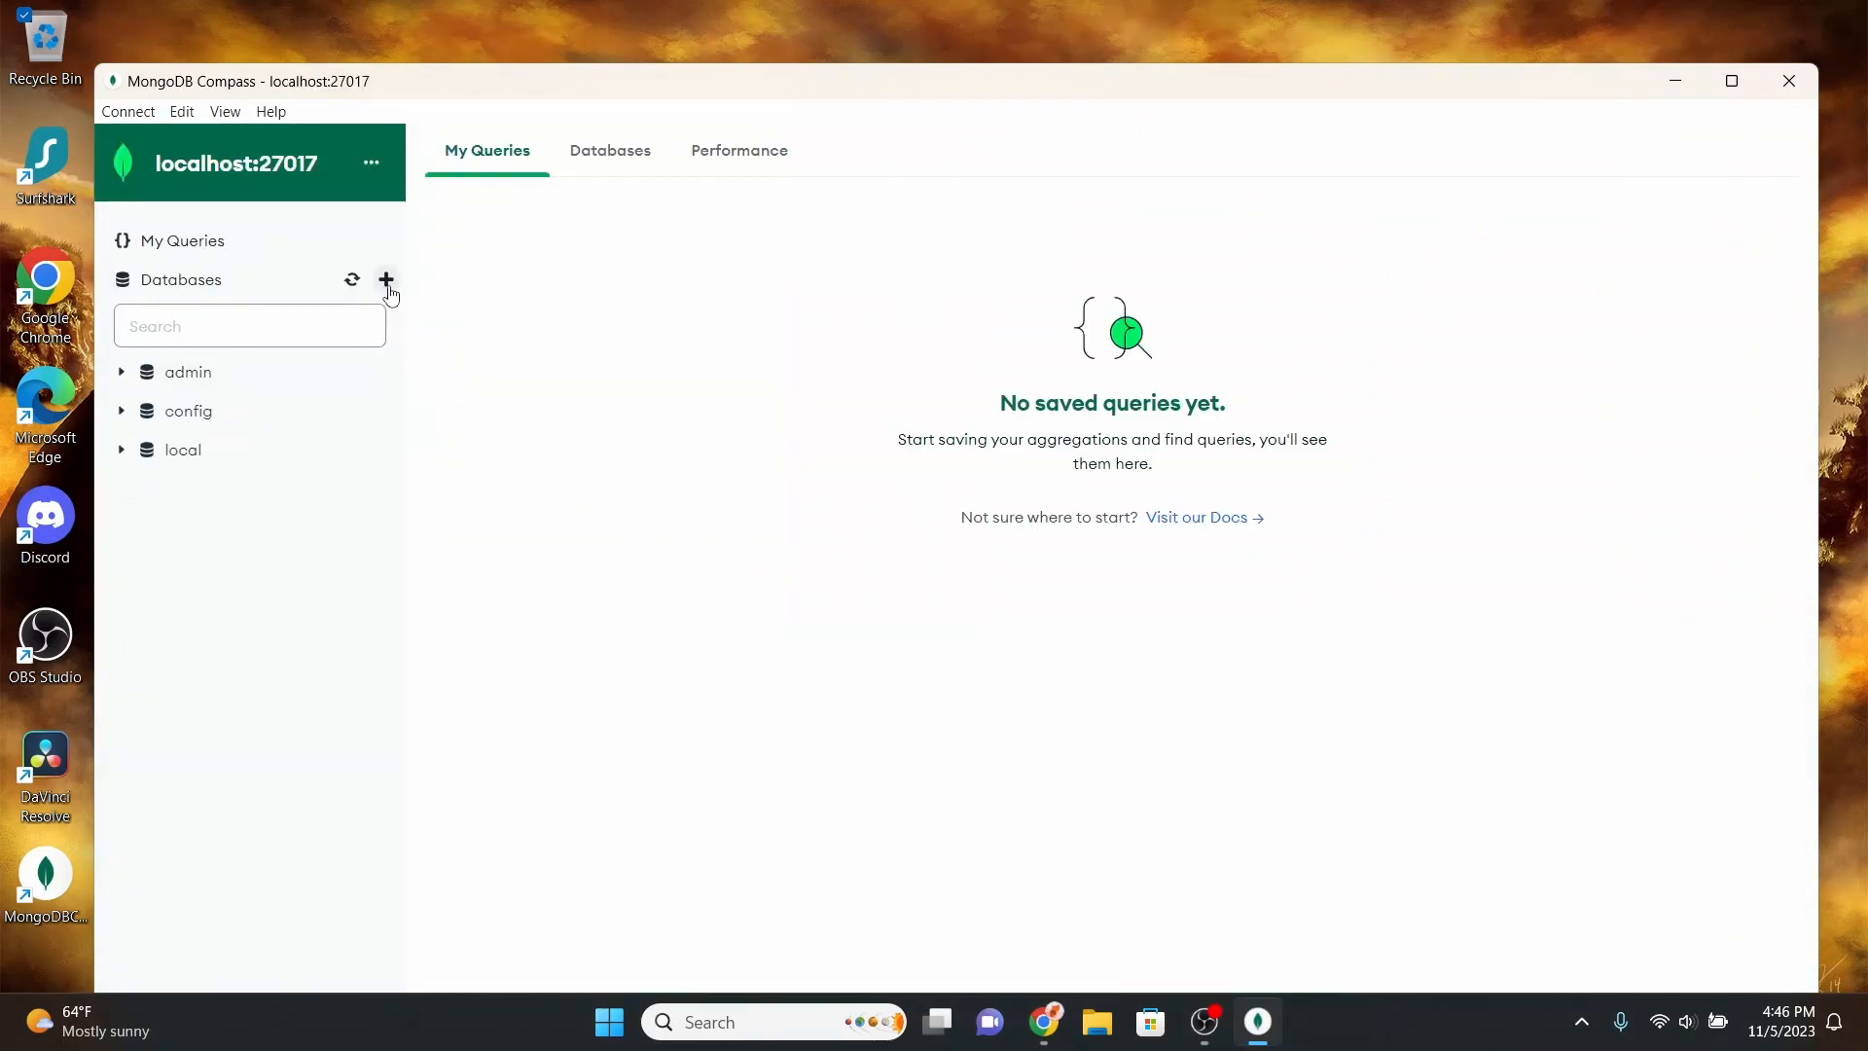
Create a database called newdb with a collection called cars
left_click(387, 281)
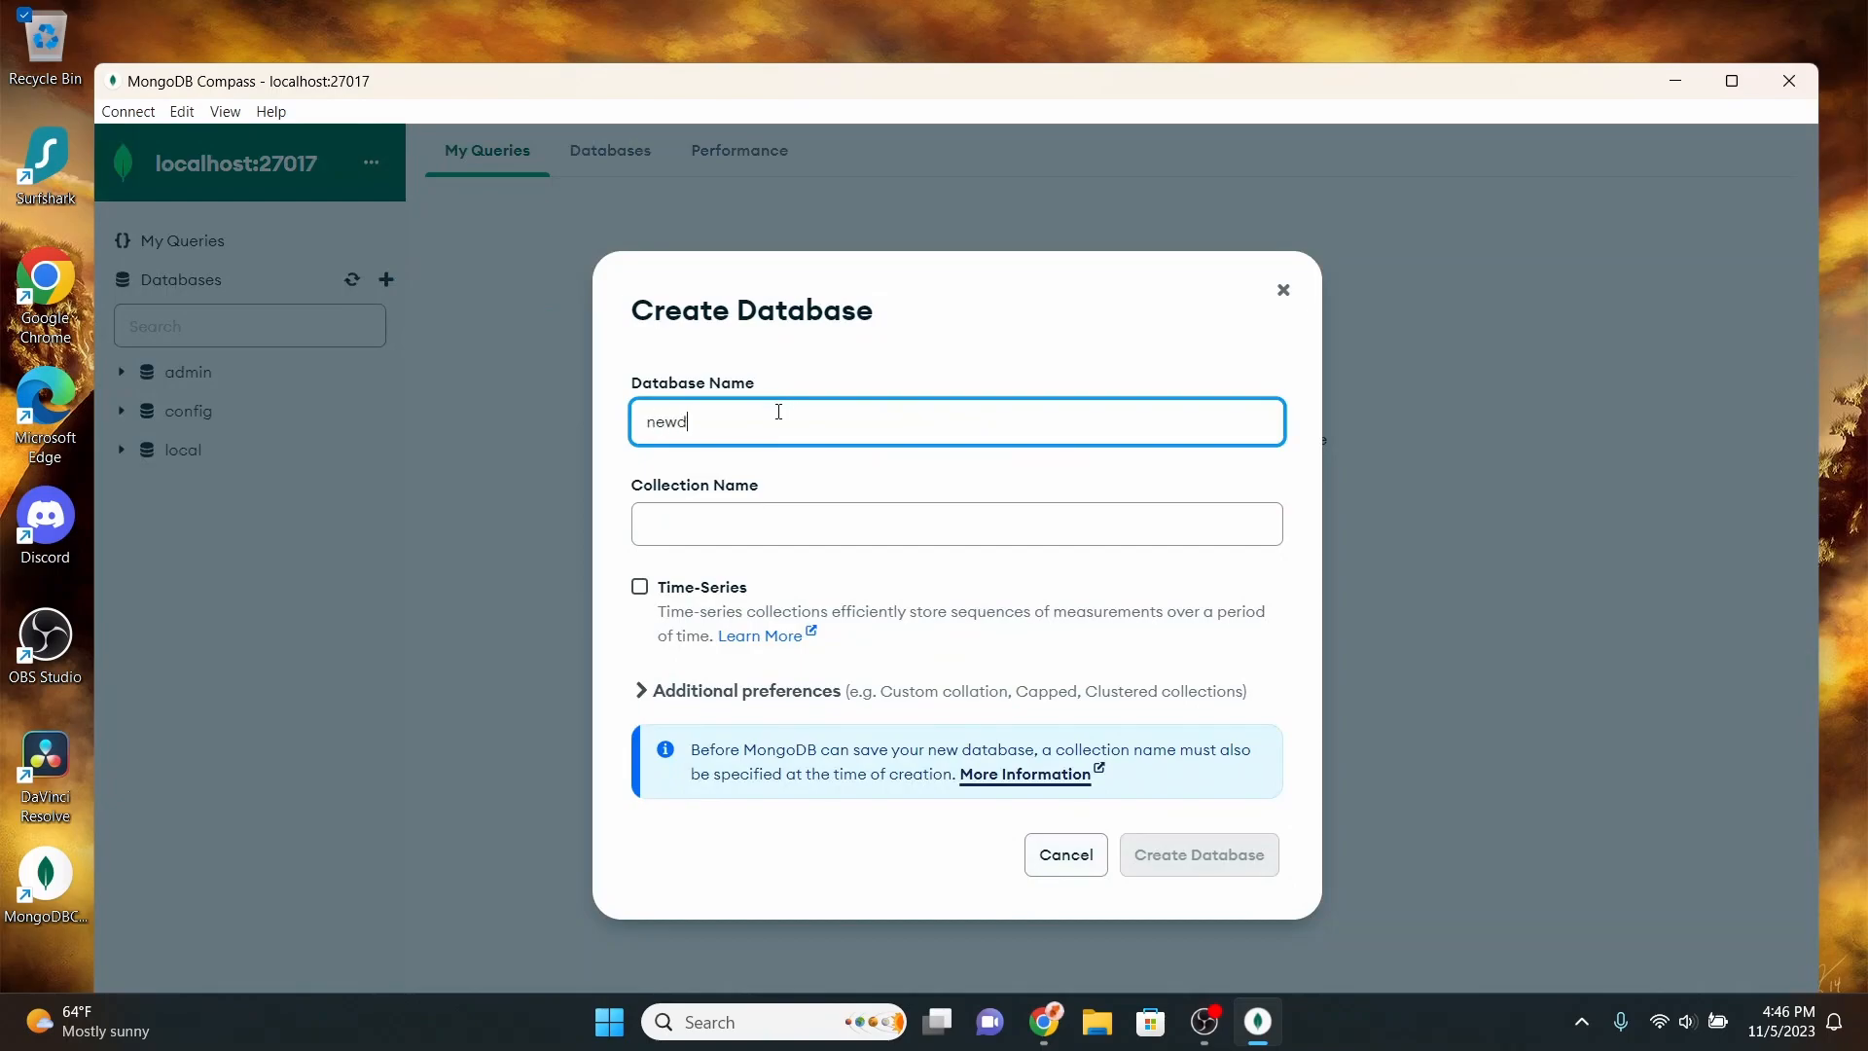
left_click(782, 507)
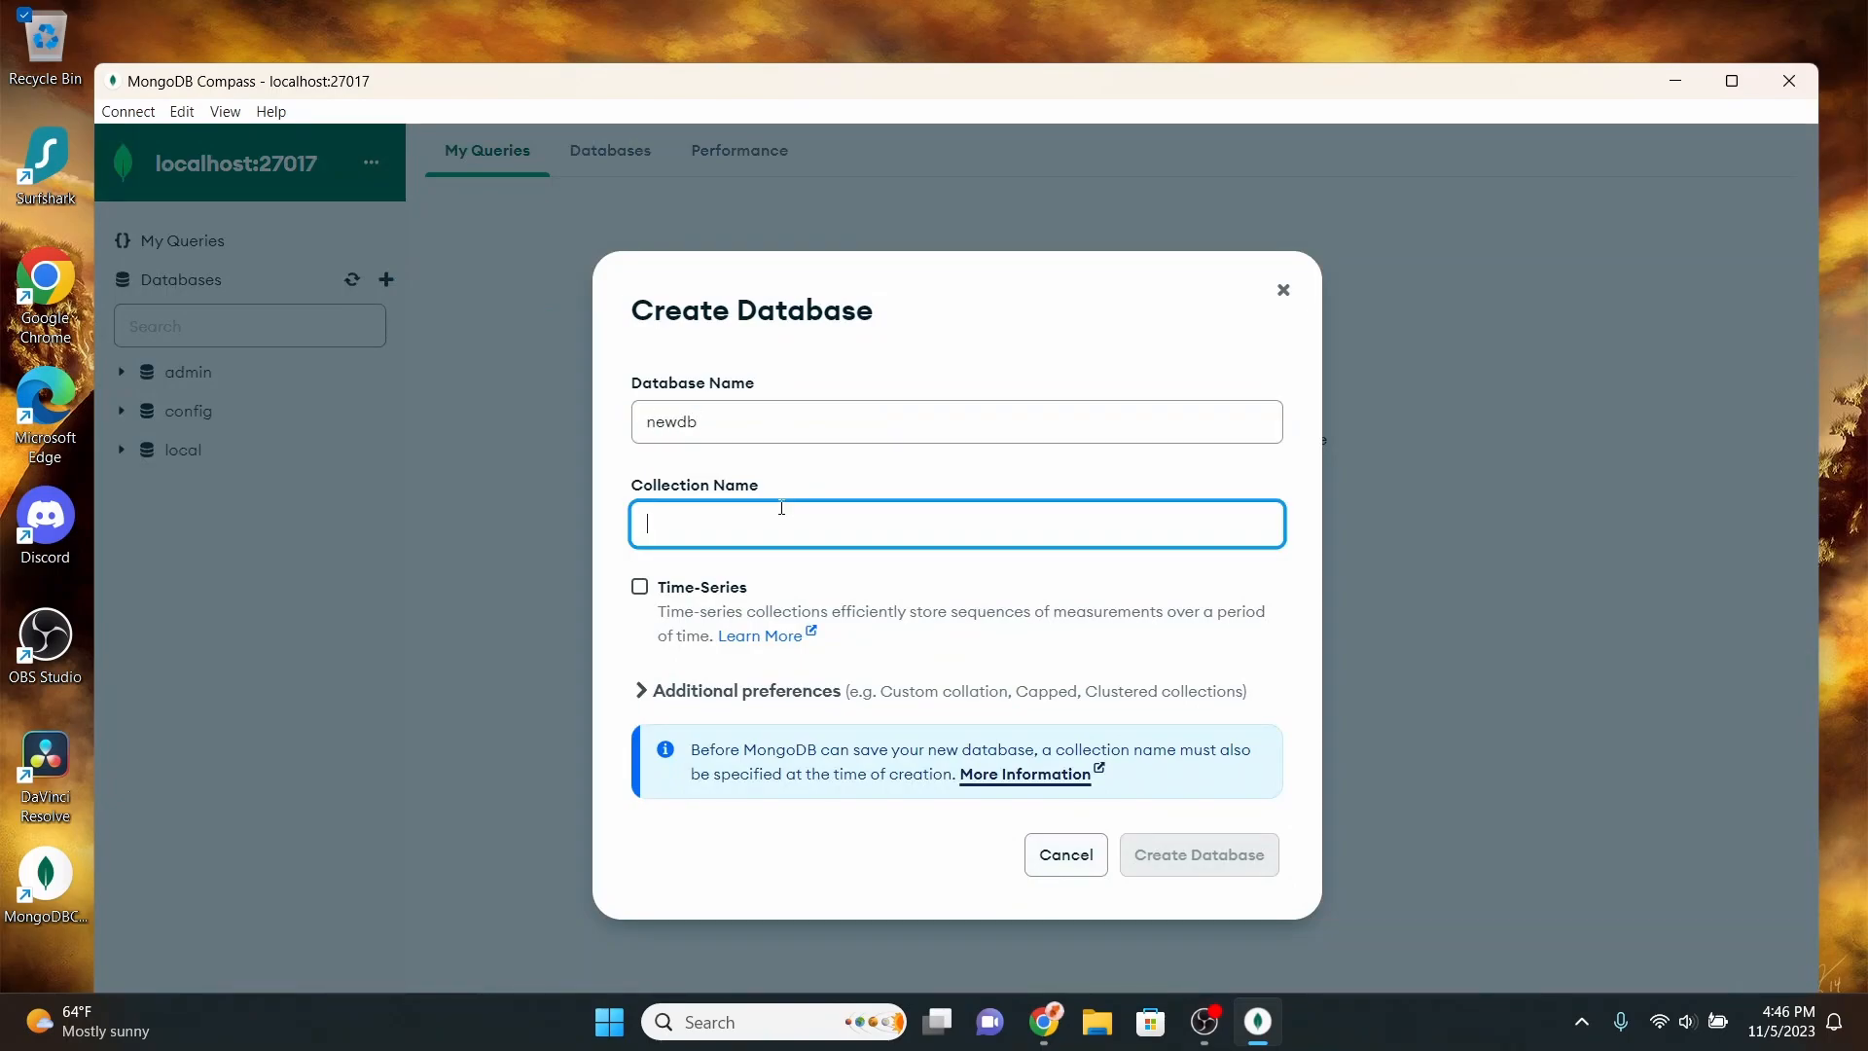
type("cars")
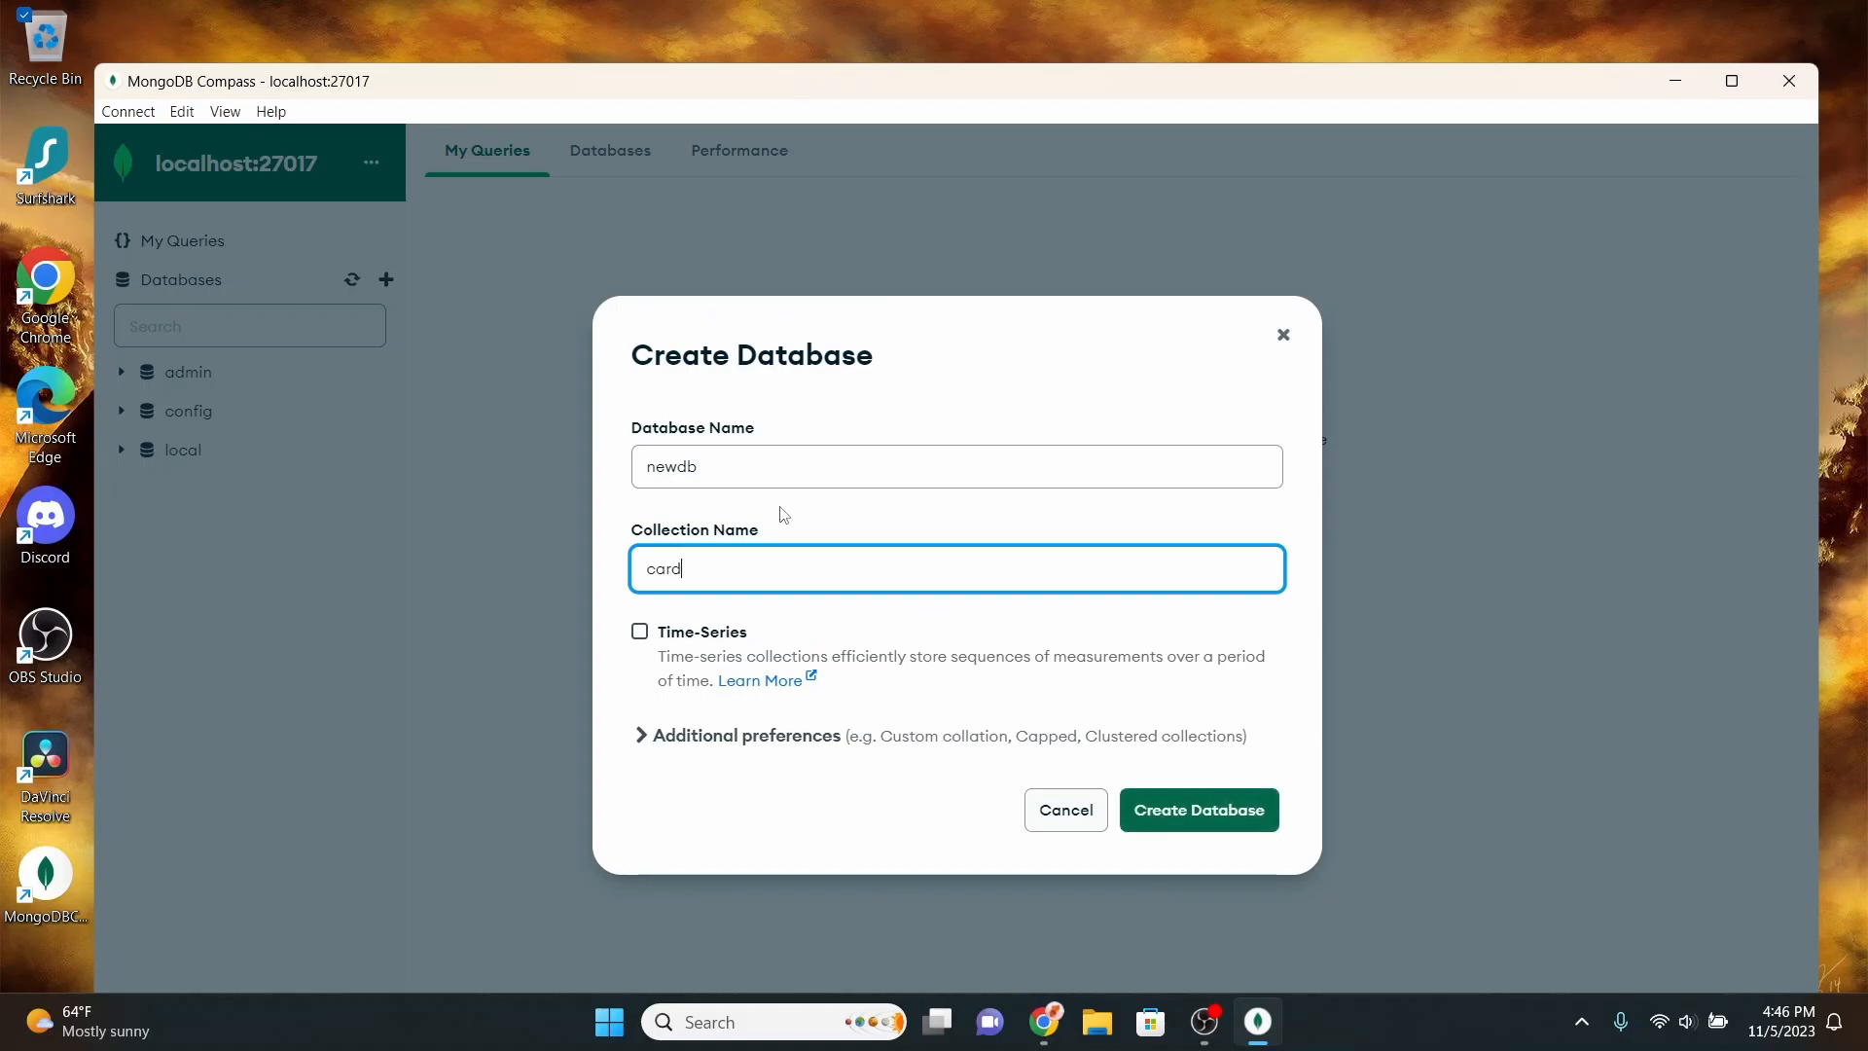
left_click(1193, 826)
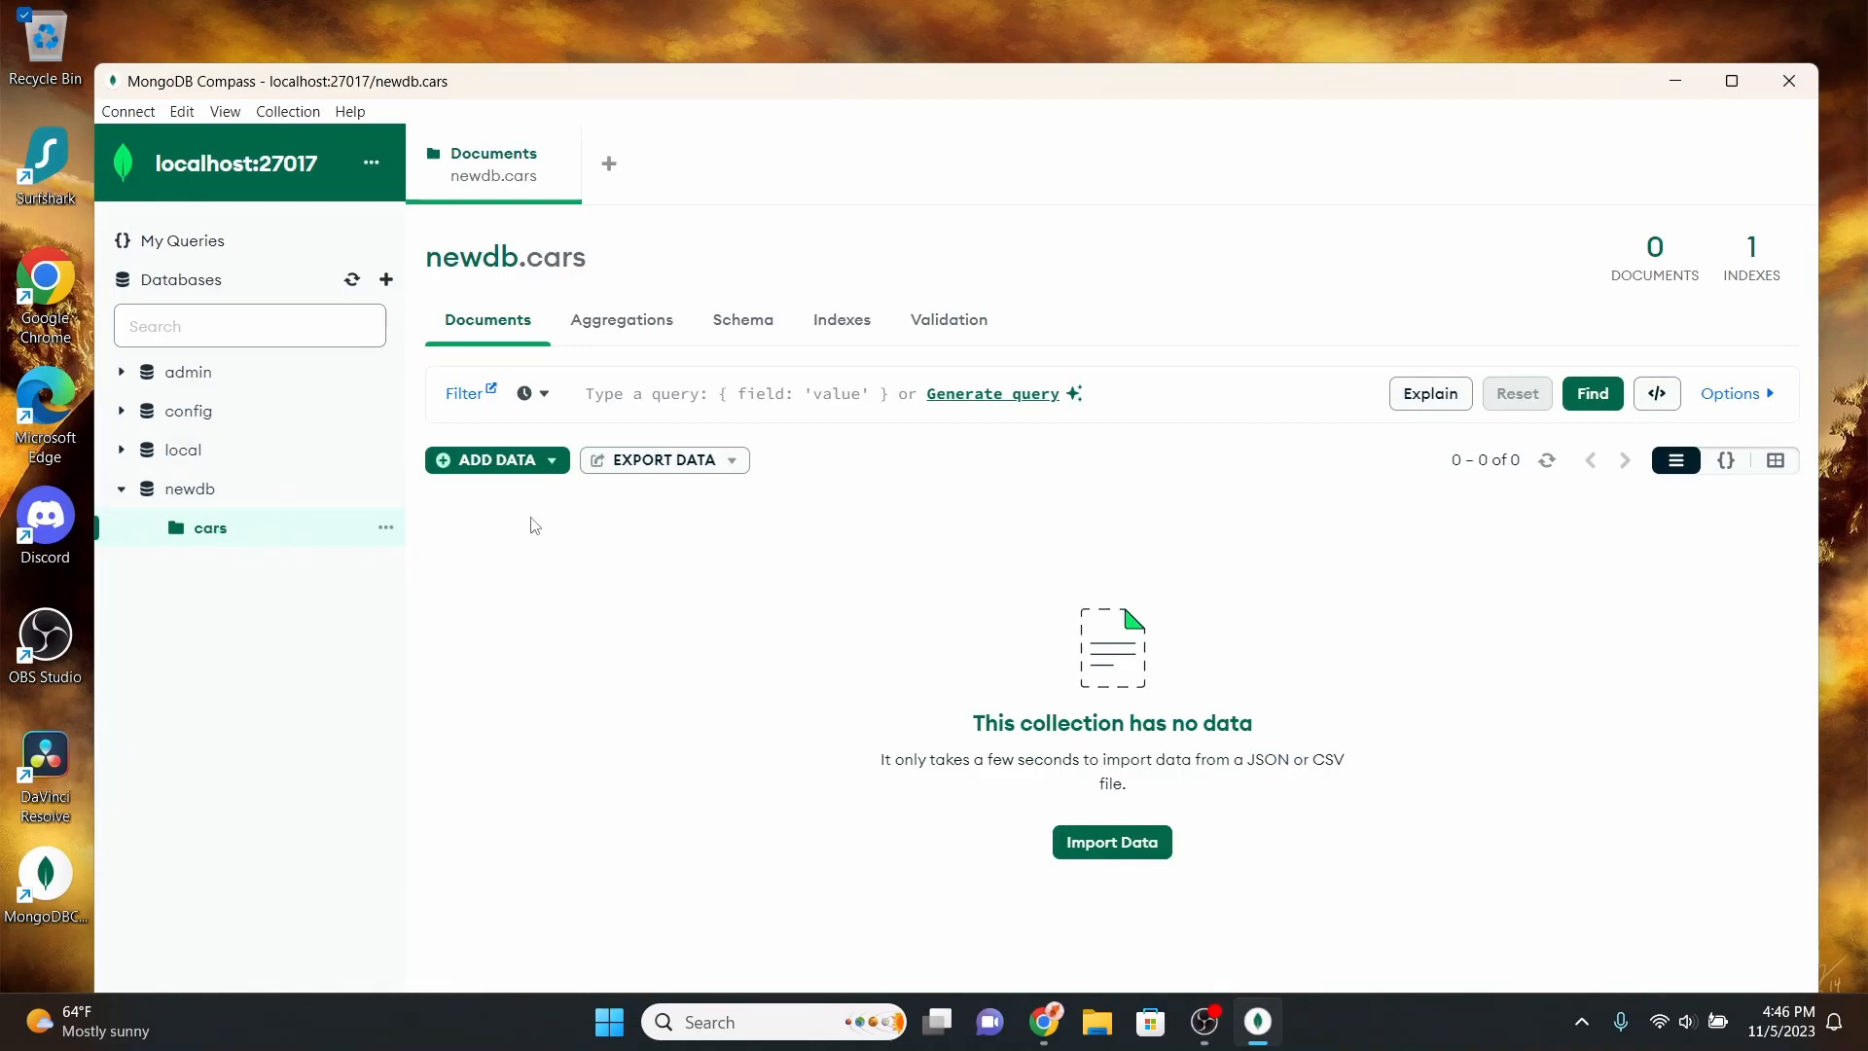
Insert a document into the cars collection with "name": "BMW" added after the $oid entry inside _id
left_click(502, 467)
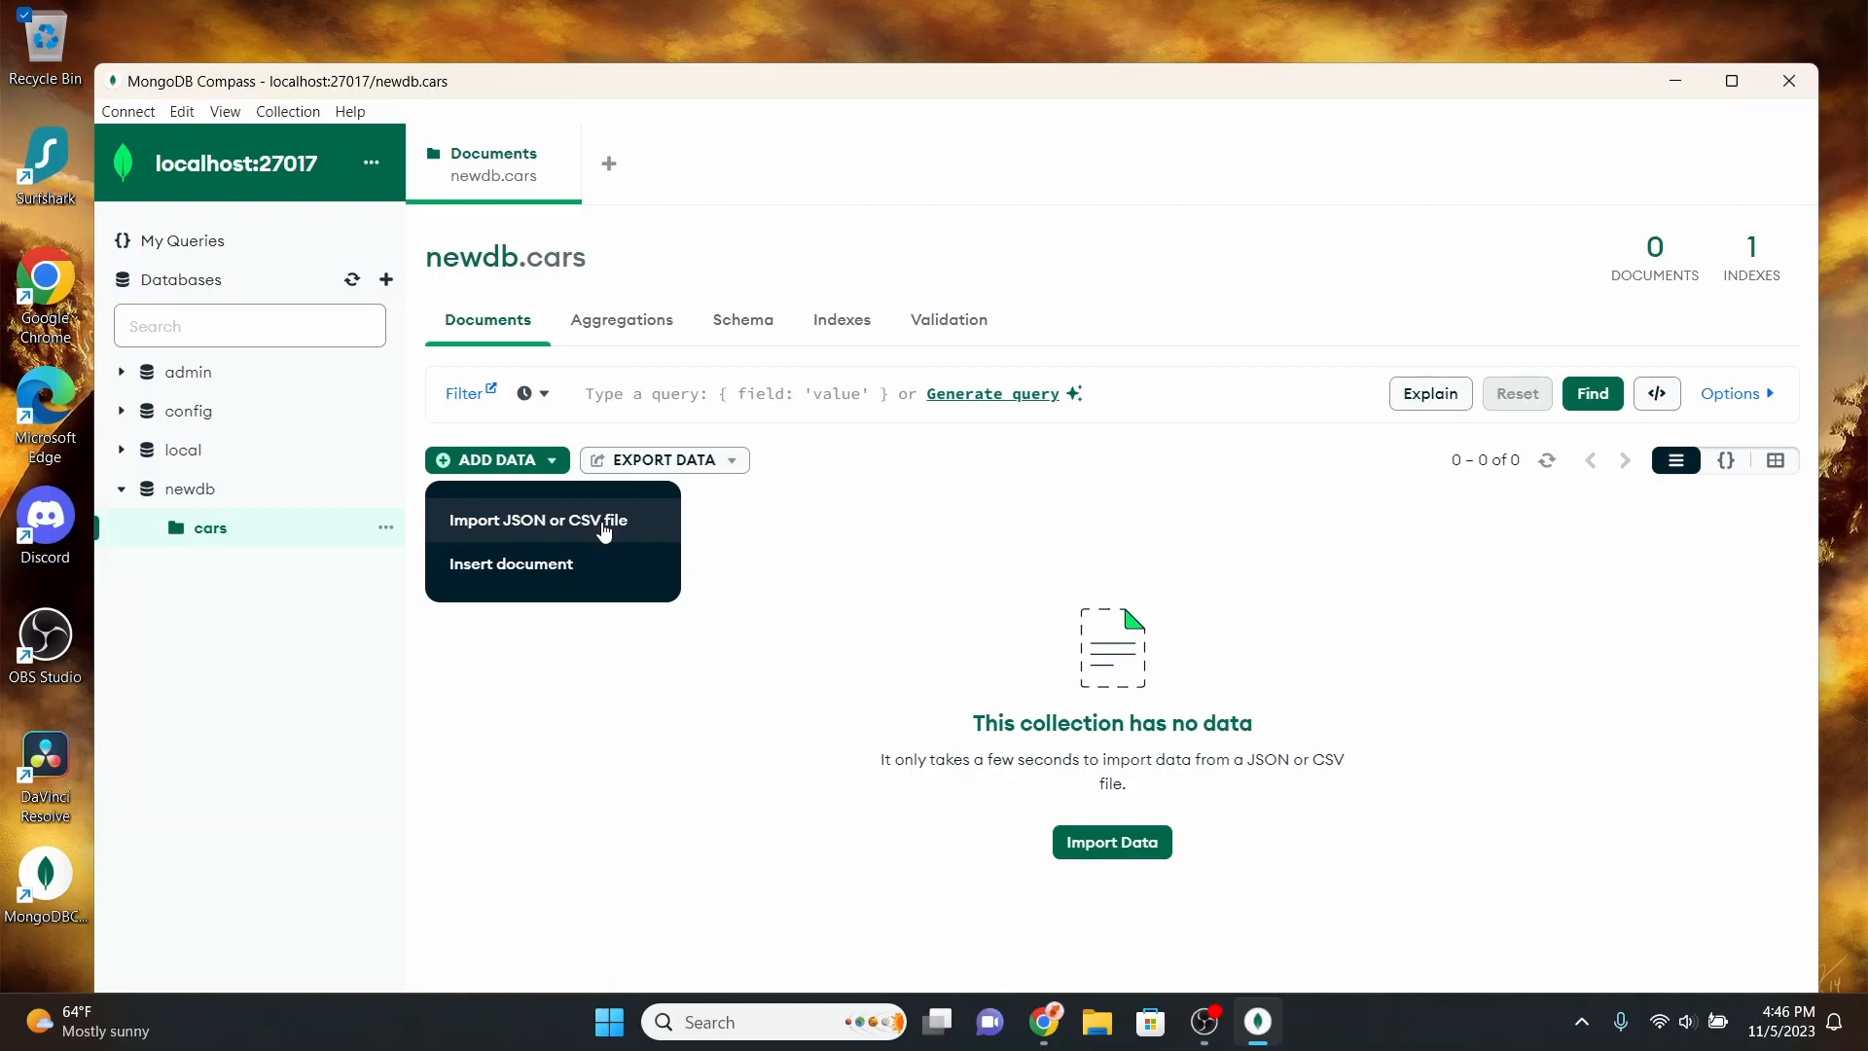
left_click(546, 565)
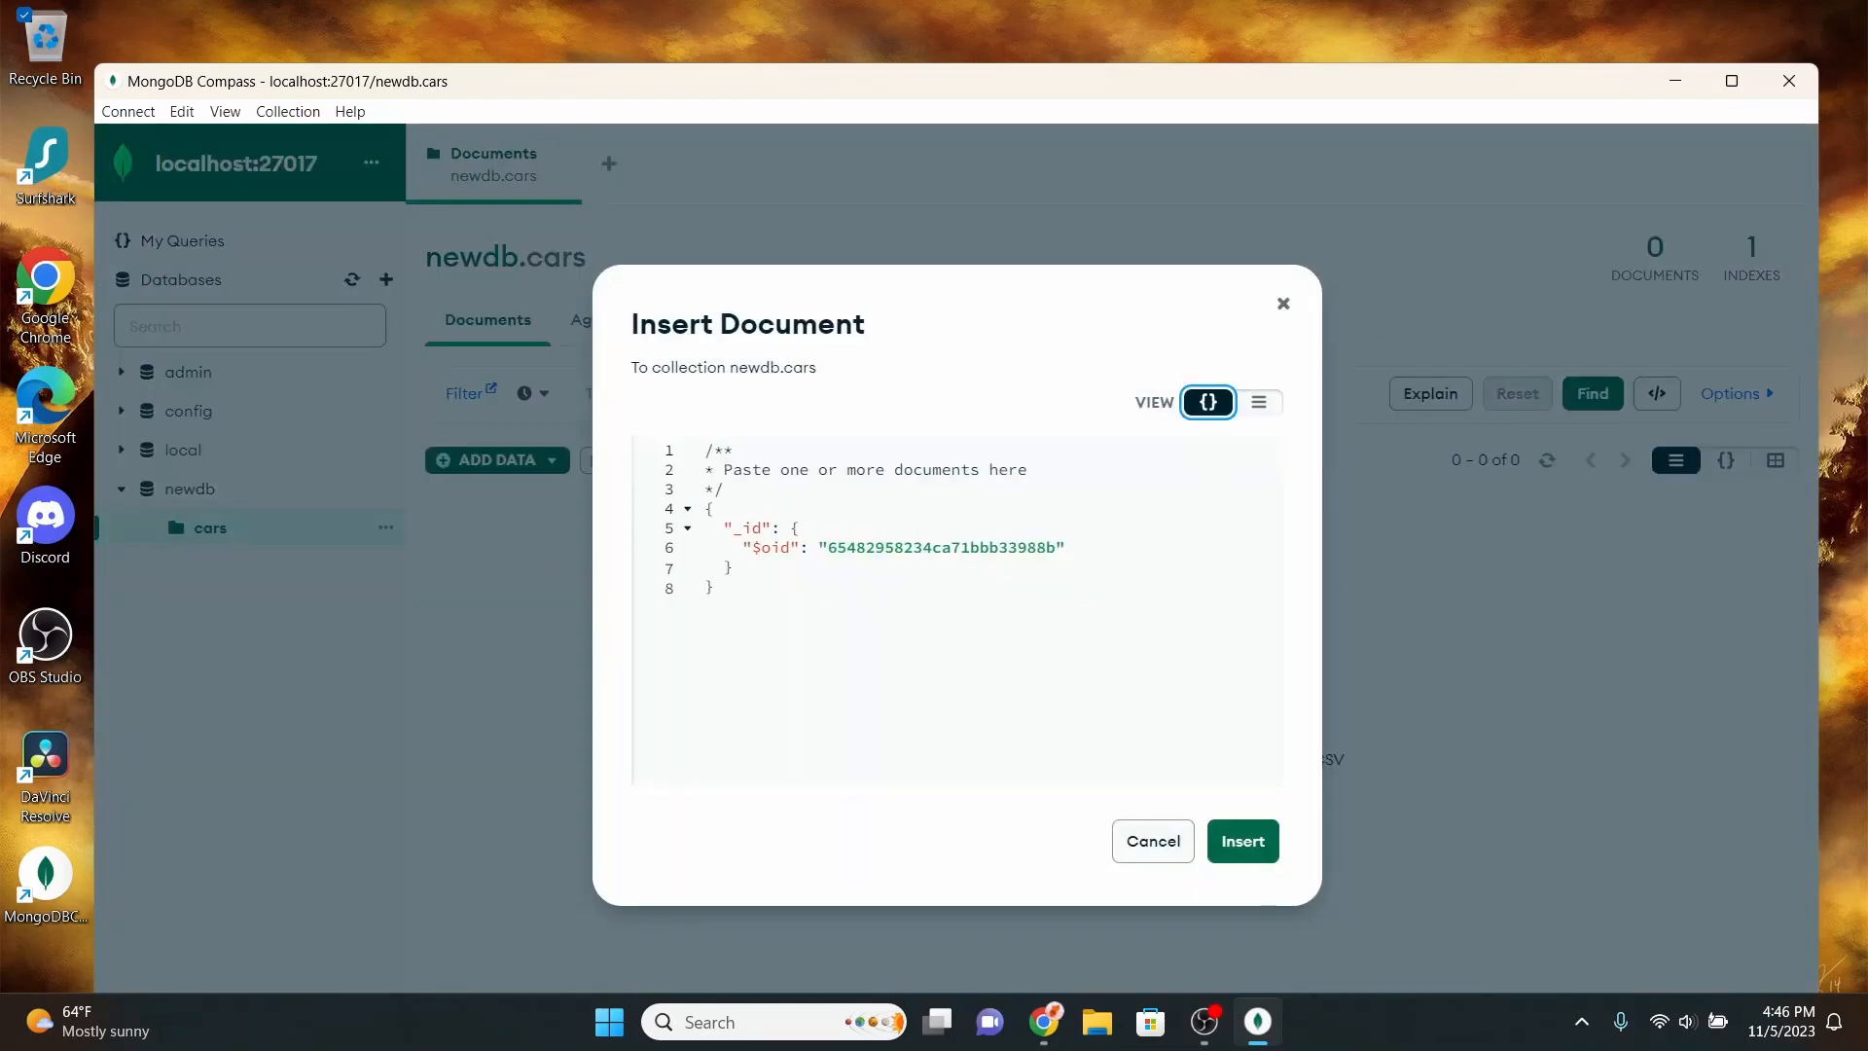
type(",")
key("Return")
type("\"")
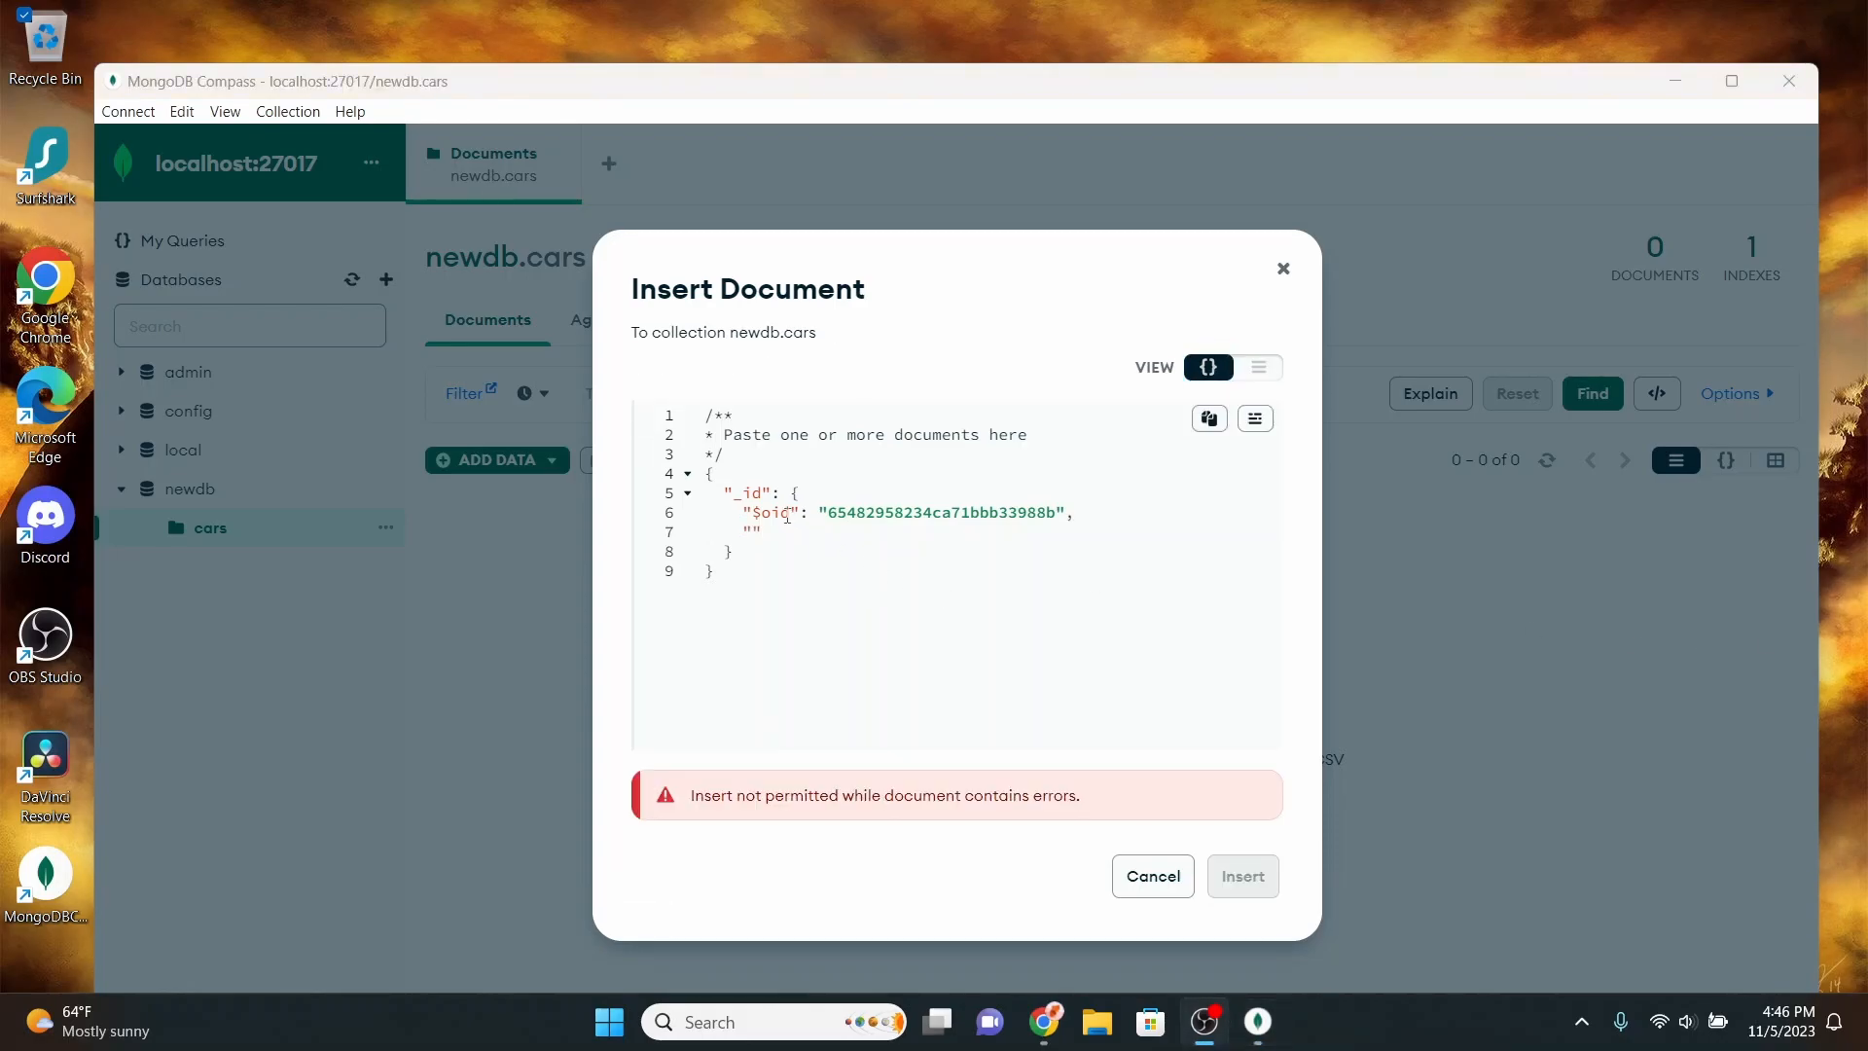
left_click(758, 537)
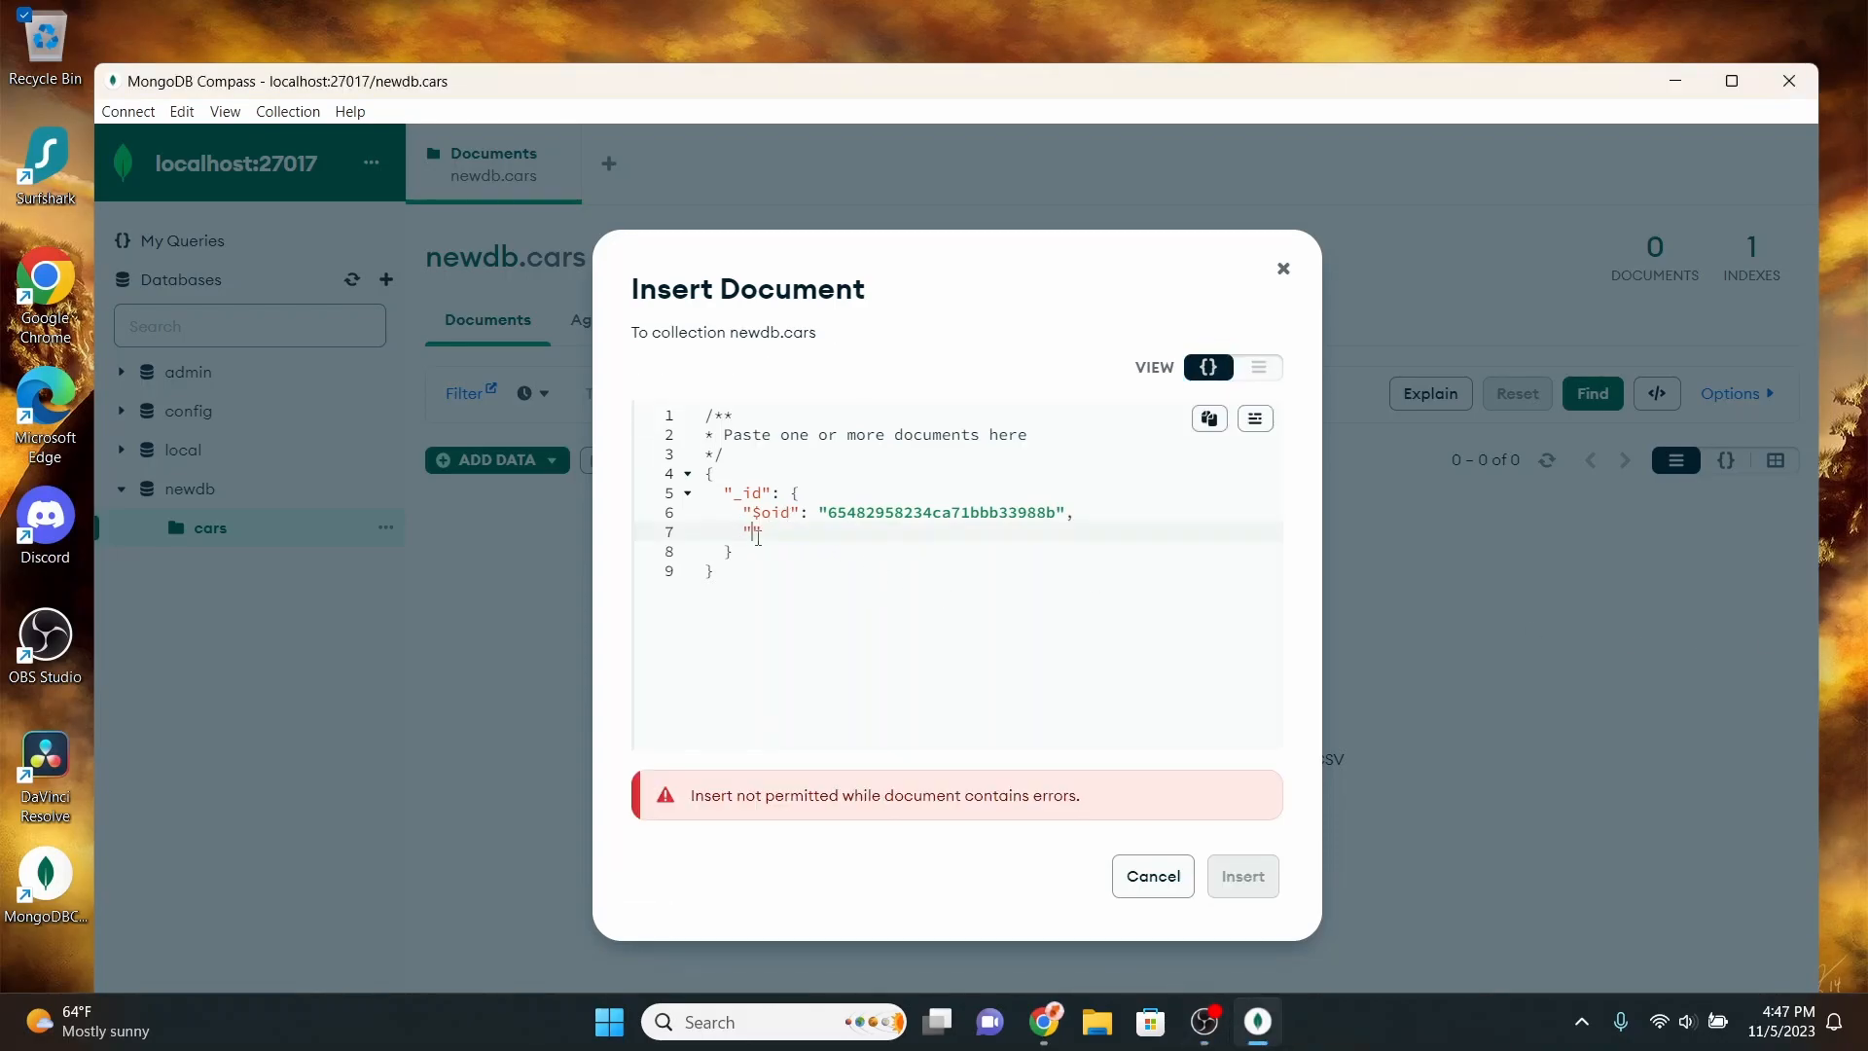
type("nam")
type("e\": \"BMW\"")
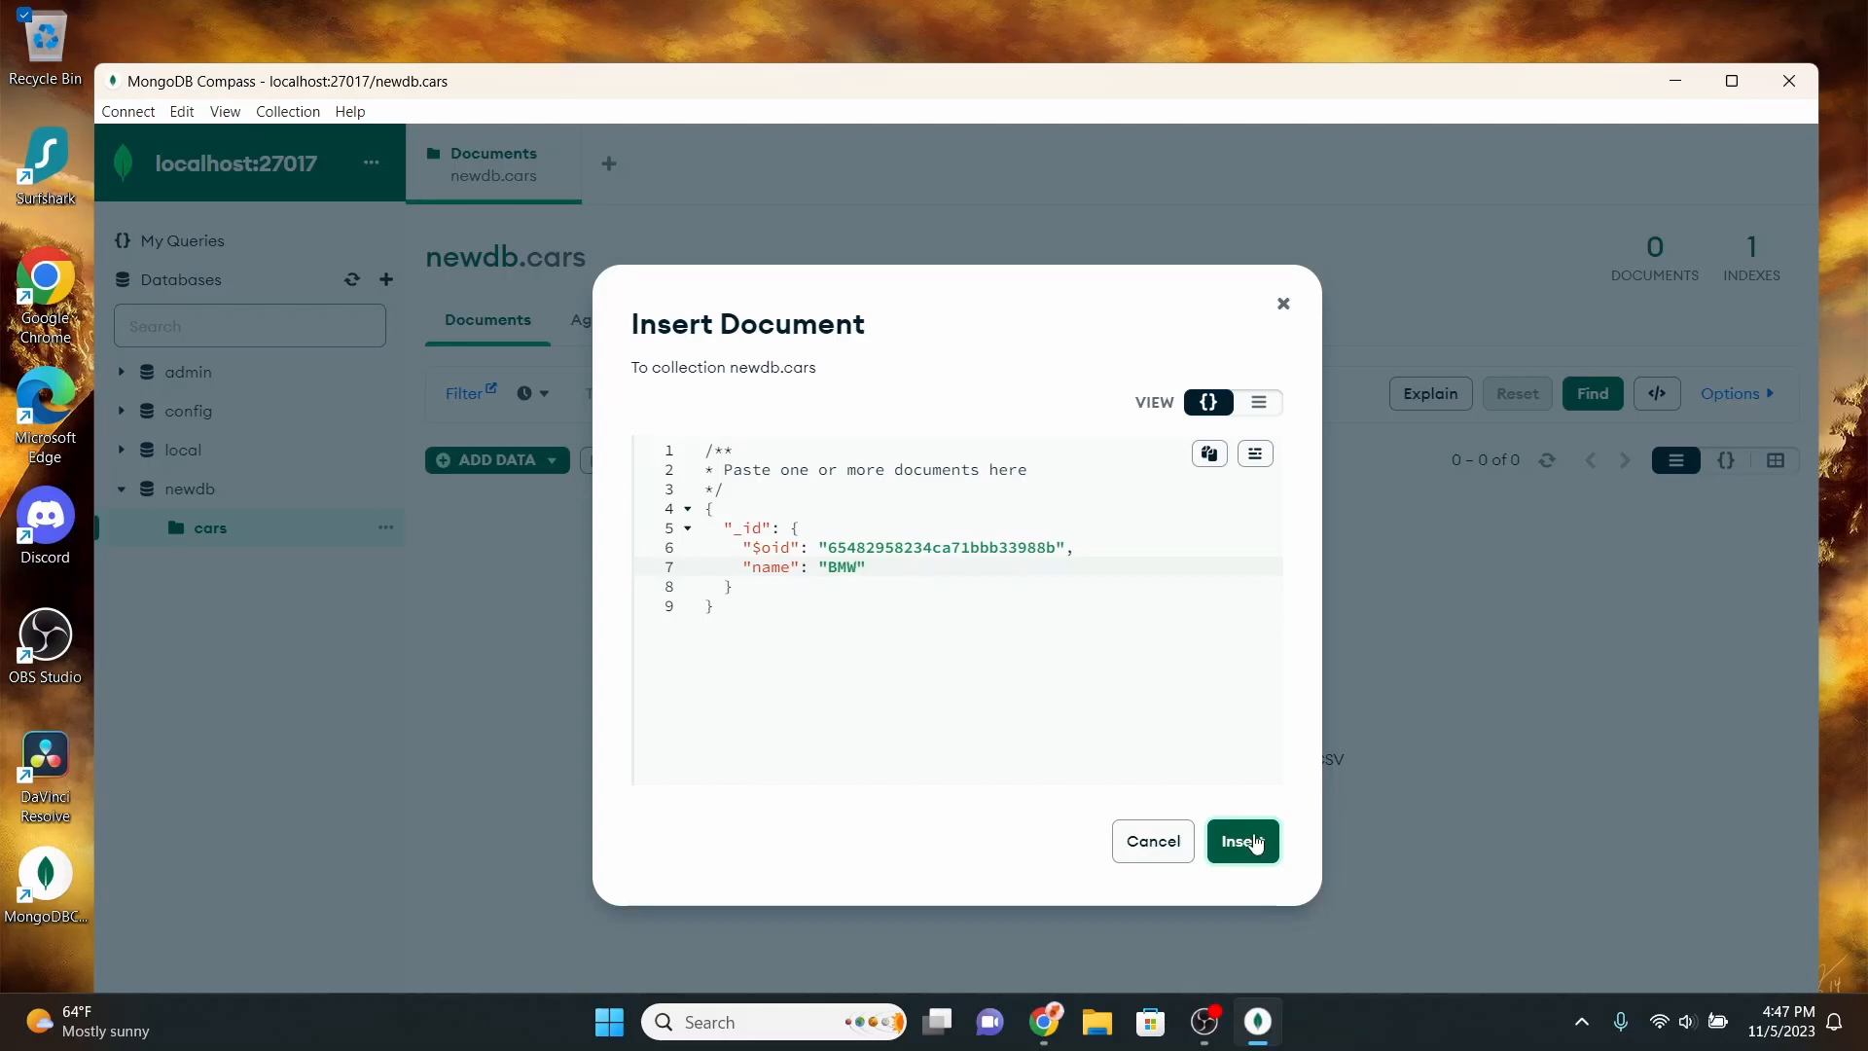
left_click(1255, 844)
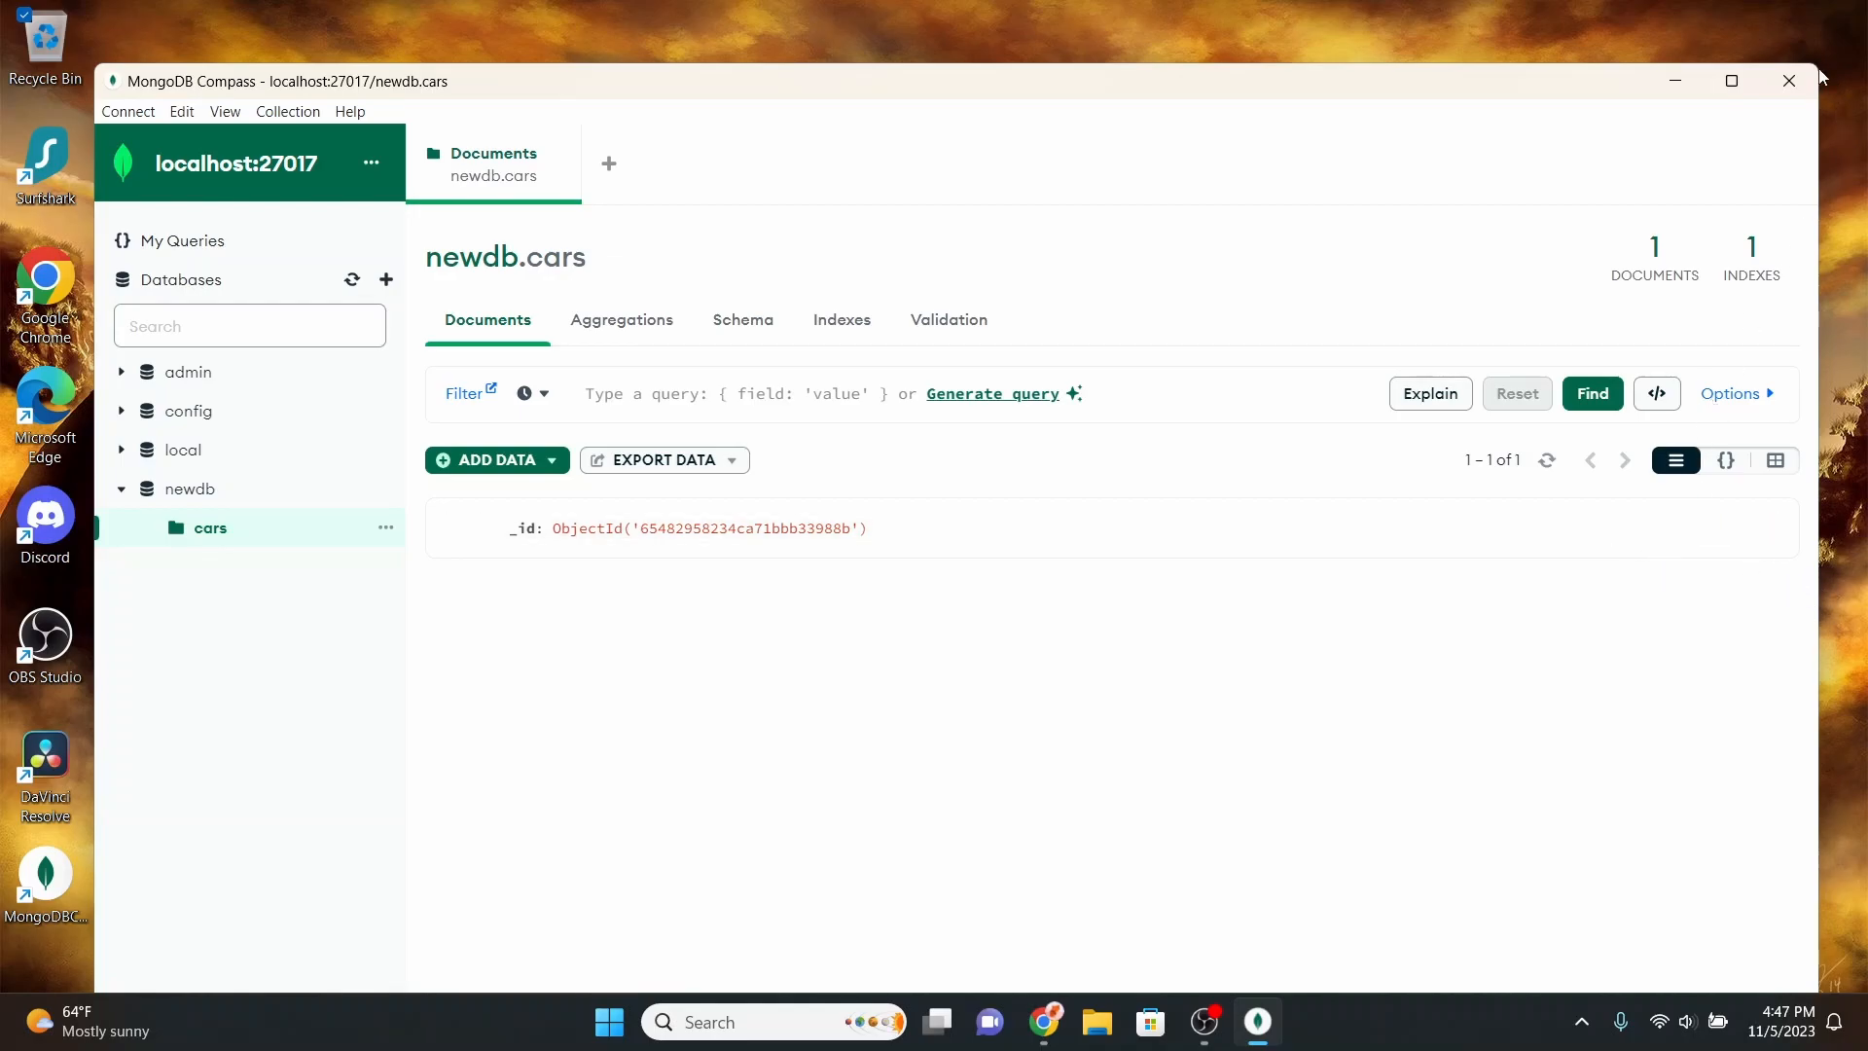
Close MongoDB Compass, switch to Chrome, and download the MongoDB Shell 2.0.2 zip for Windows x64 (10+) into C:\software
left_click(1788, 80)
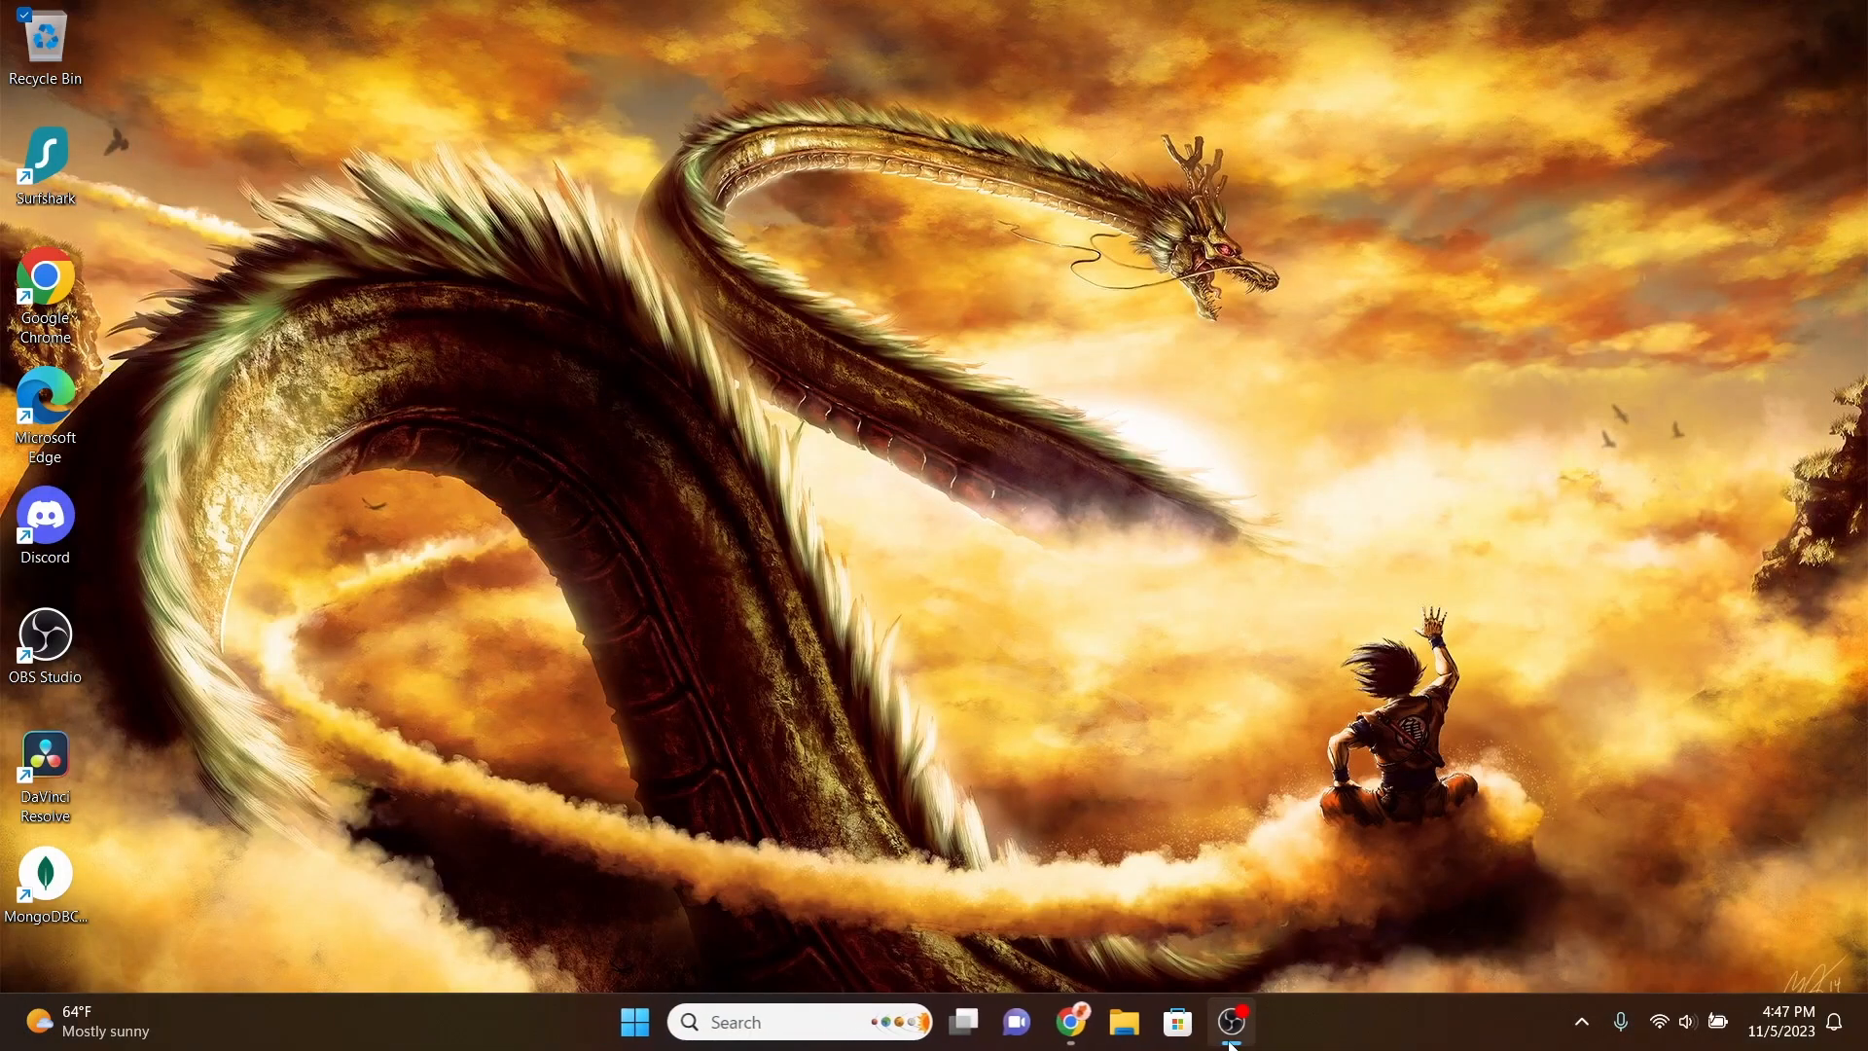
left_click(1073, 1037)
scroll(676, 302, "down", 1)
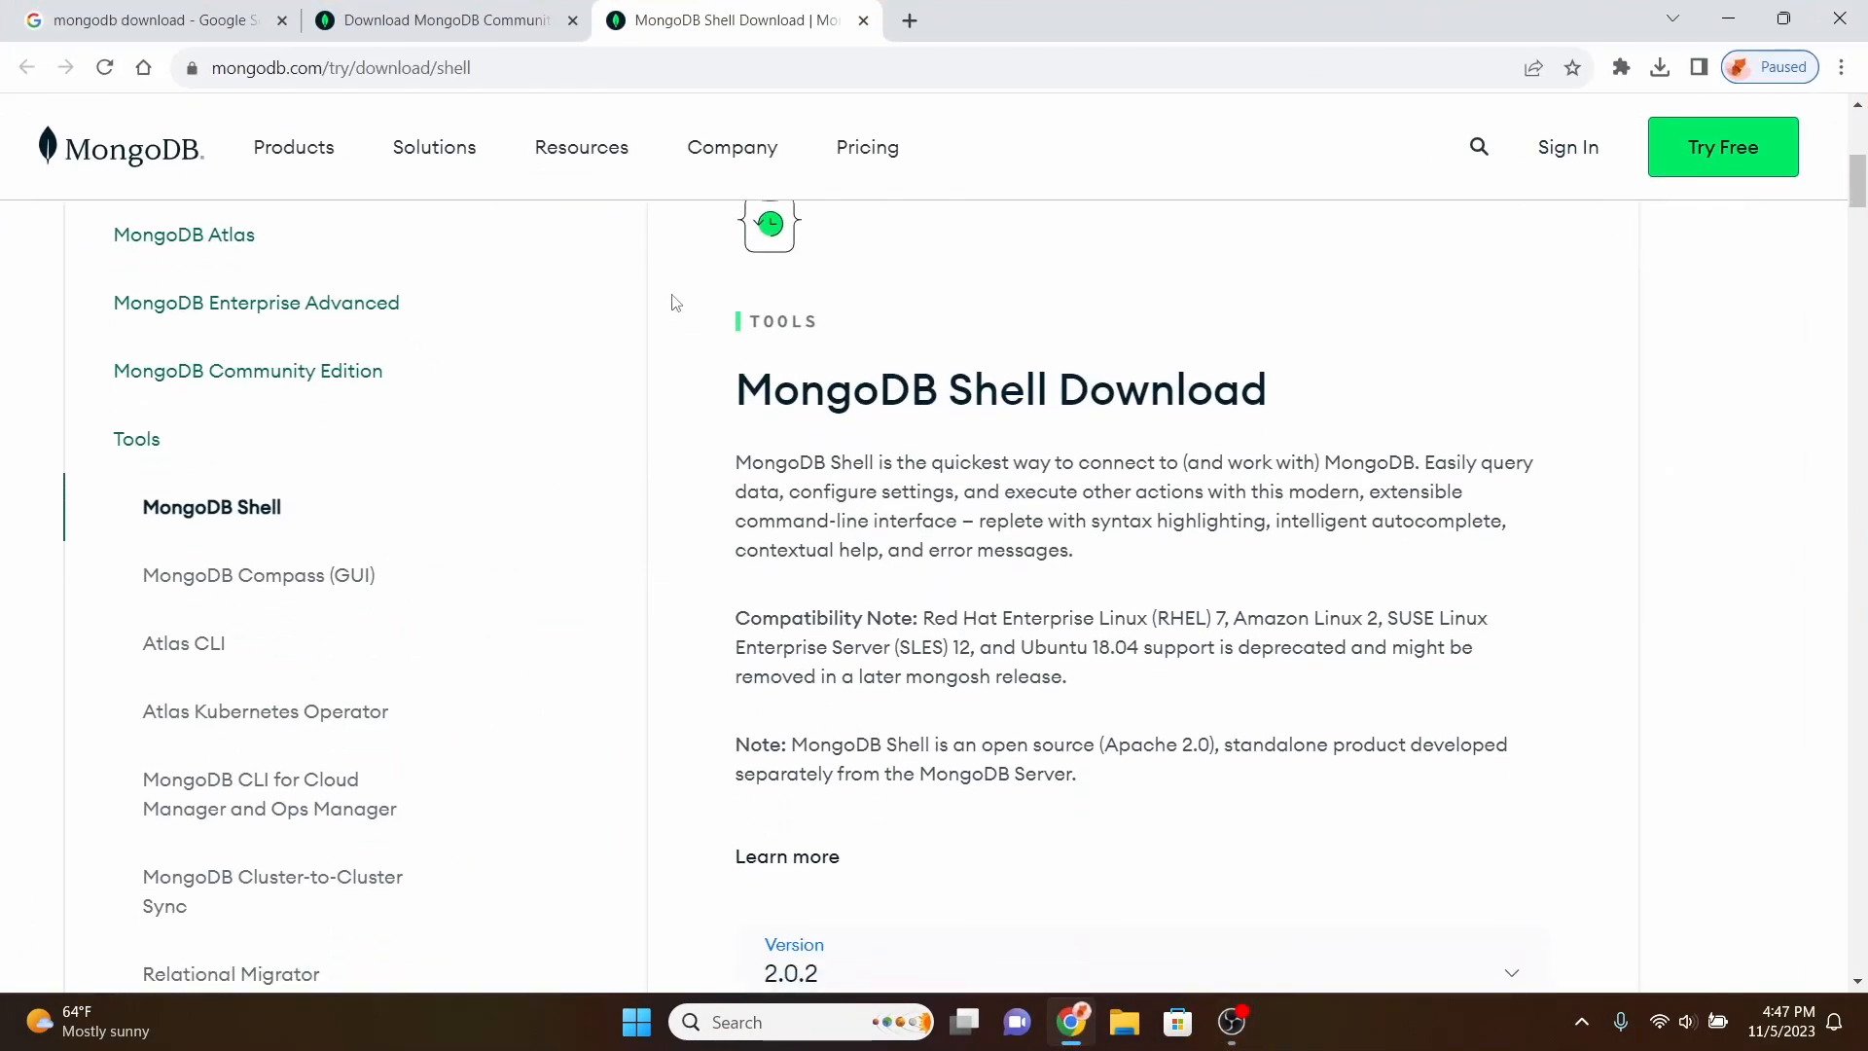
scroll(1063, 493, "down", 1)
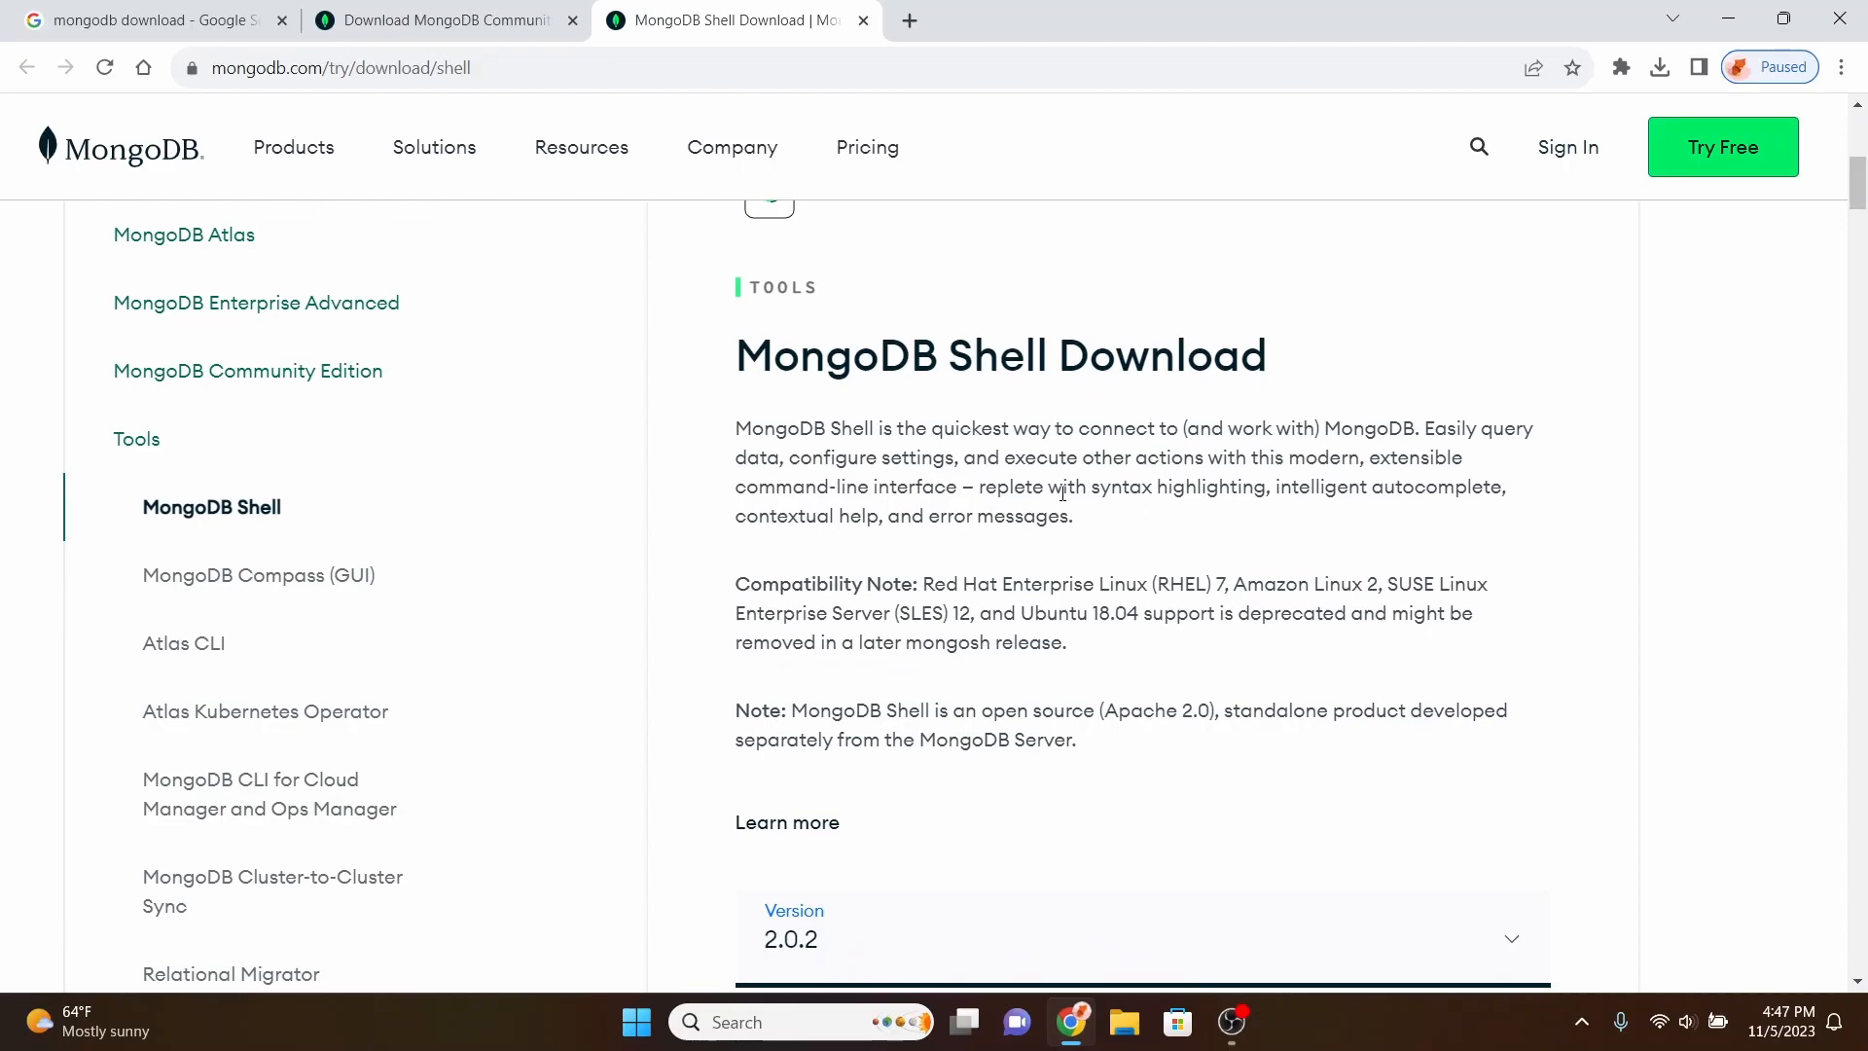
scroll(1062, 493, "down", 5)
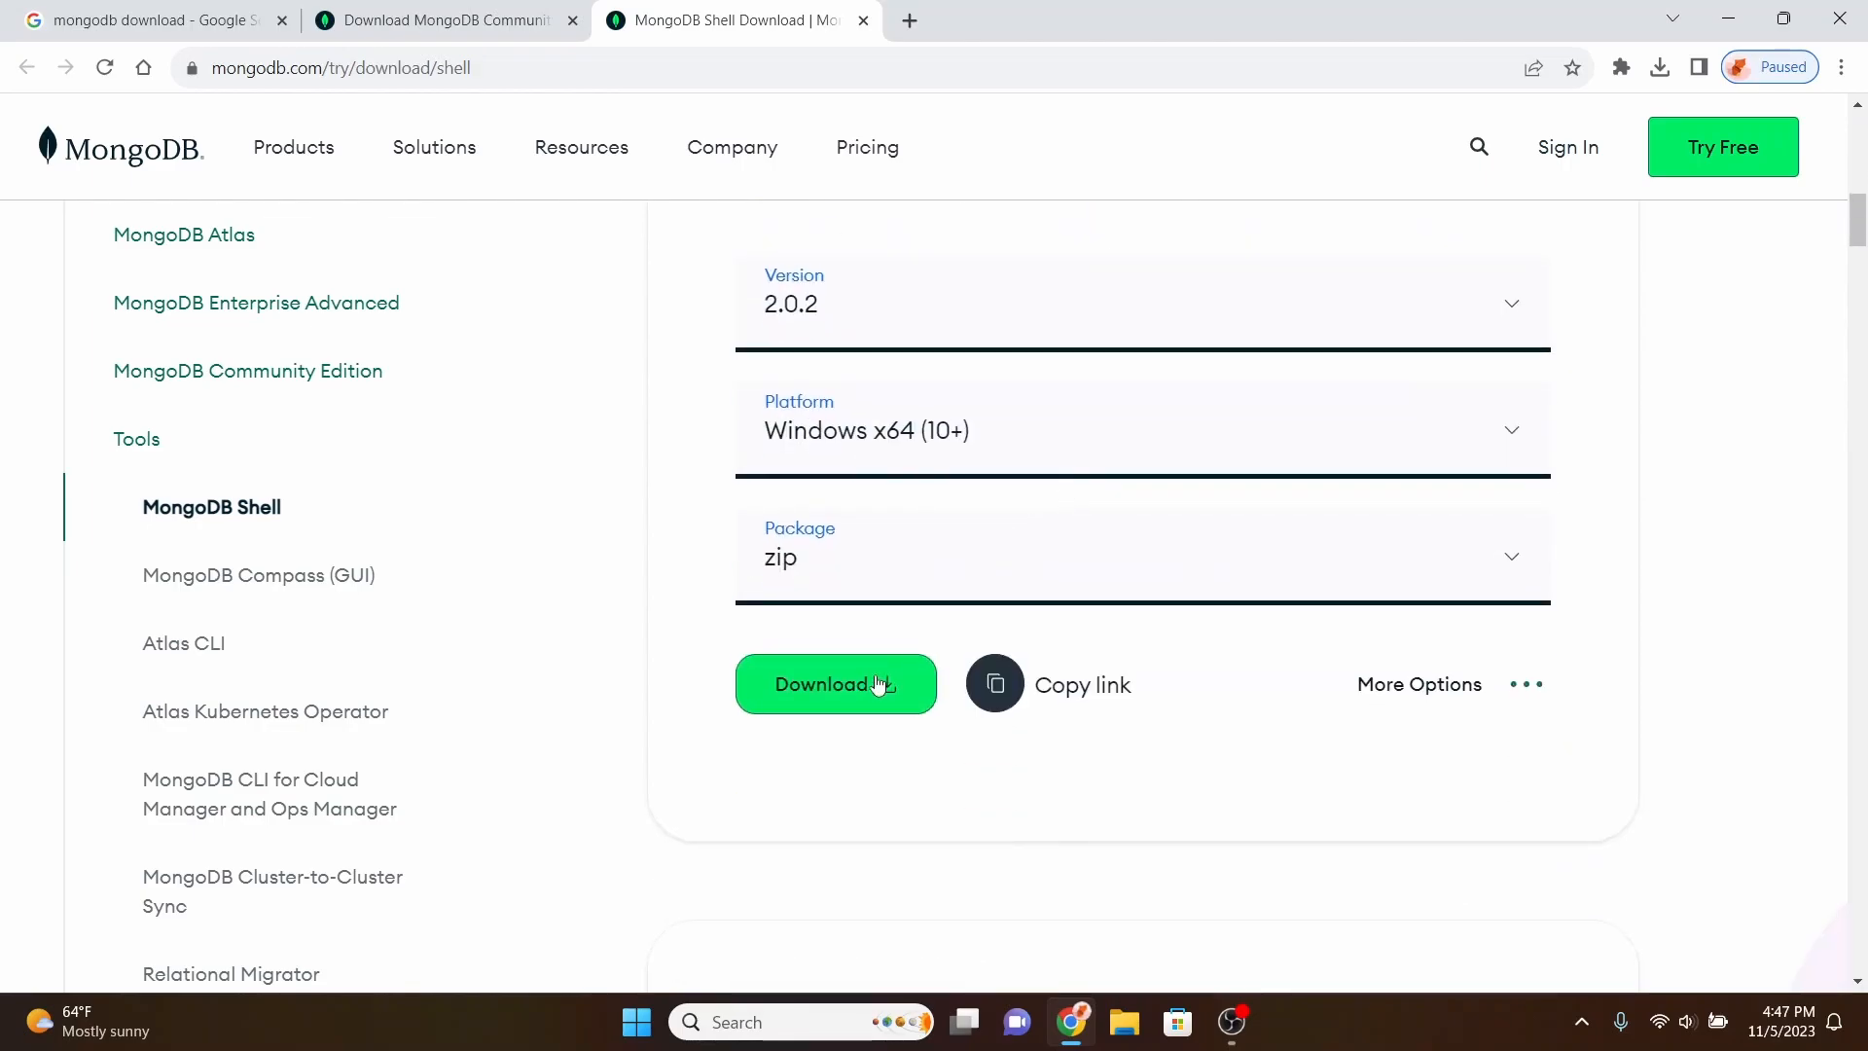
left_click(846, 695)
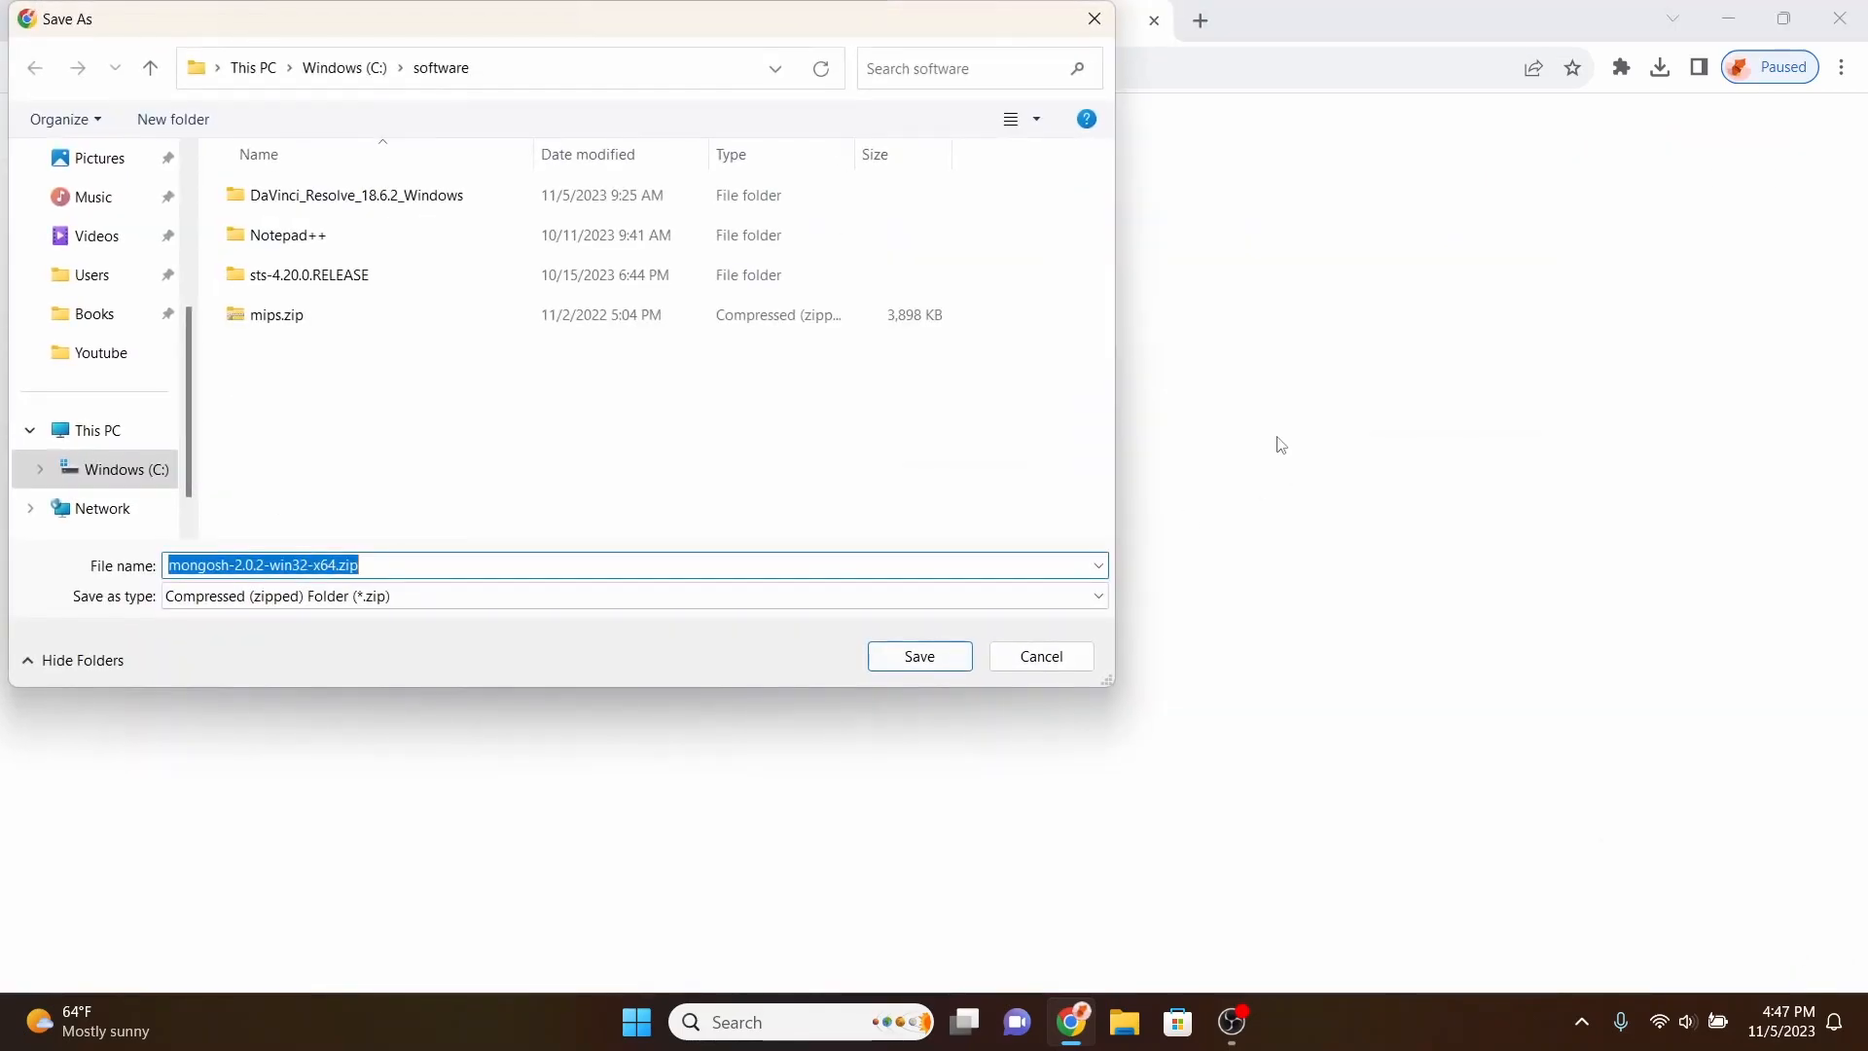
left_click(943, 669)
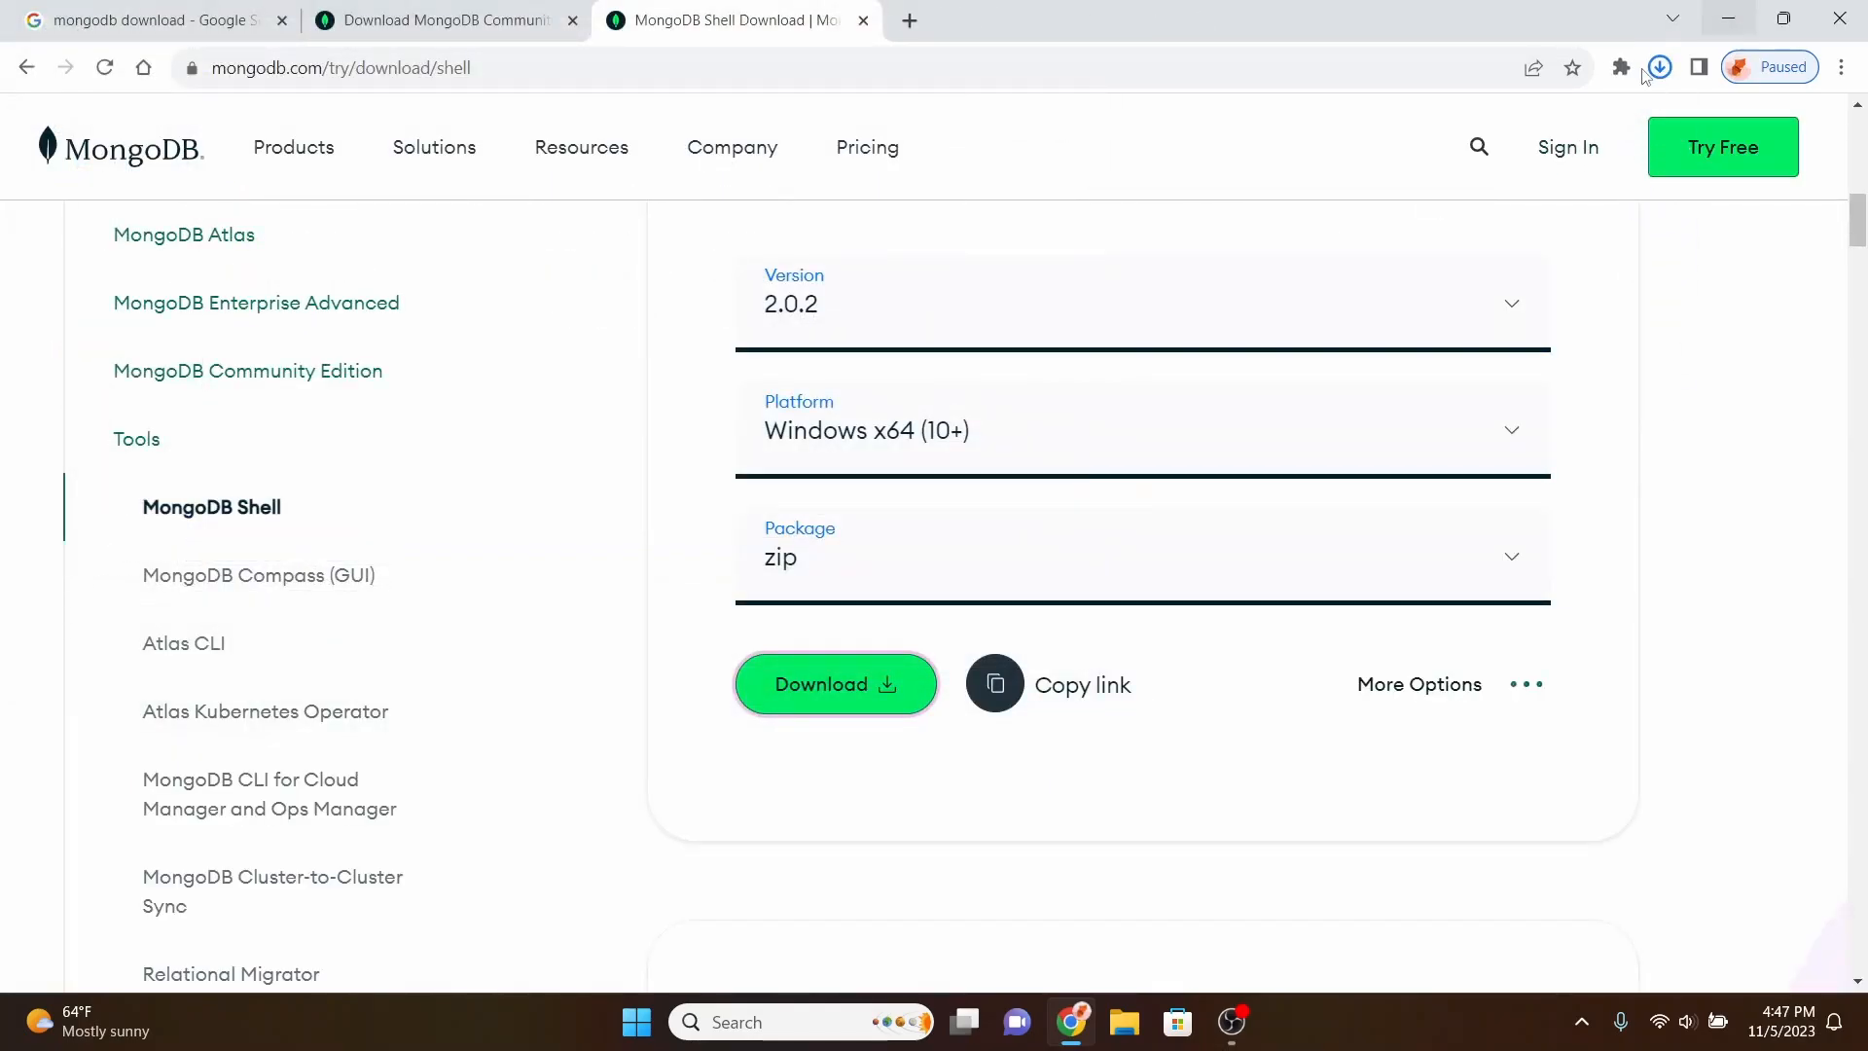
Open the downloaded mongosh-2.0.2-win32-x64.zip in File Explorer and go up to its containing software folder
left_click(1446, 142)
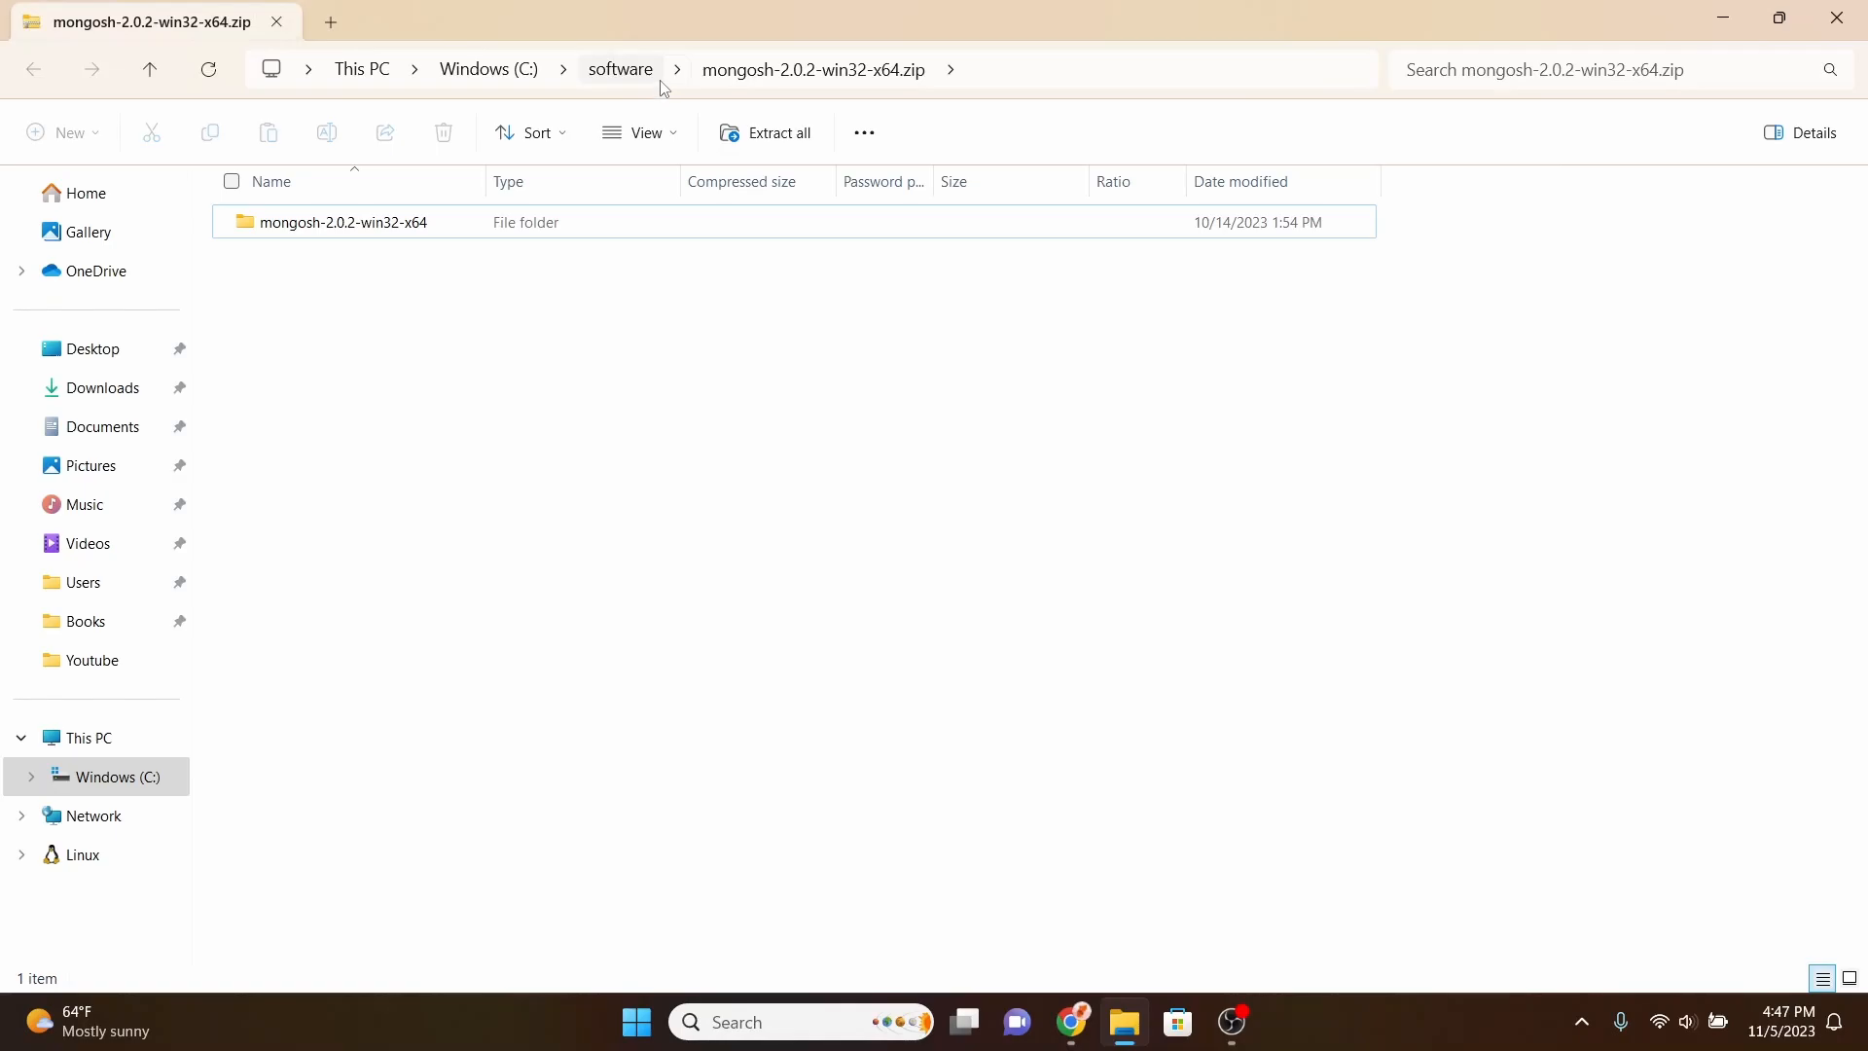
left_click(584, 83)
left_click(646, 411)
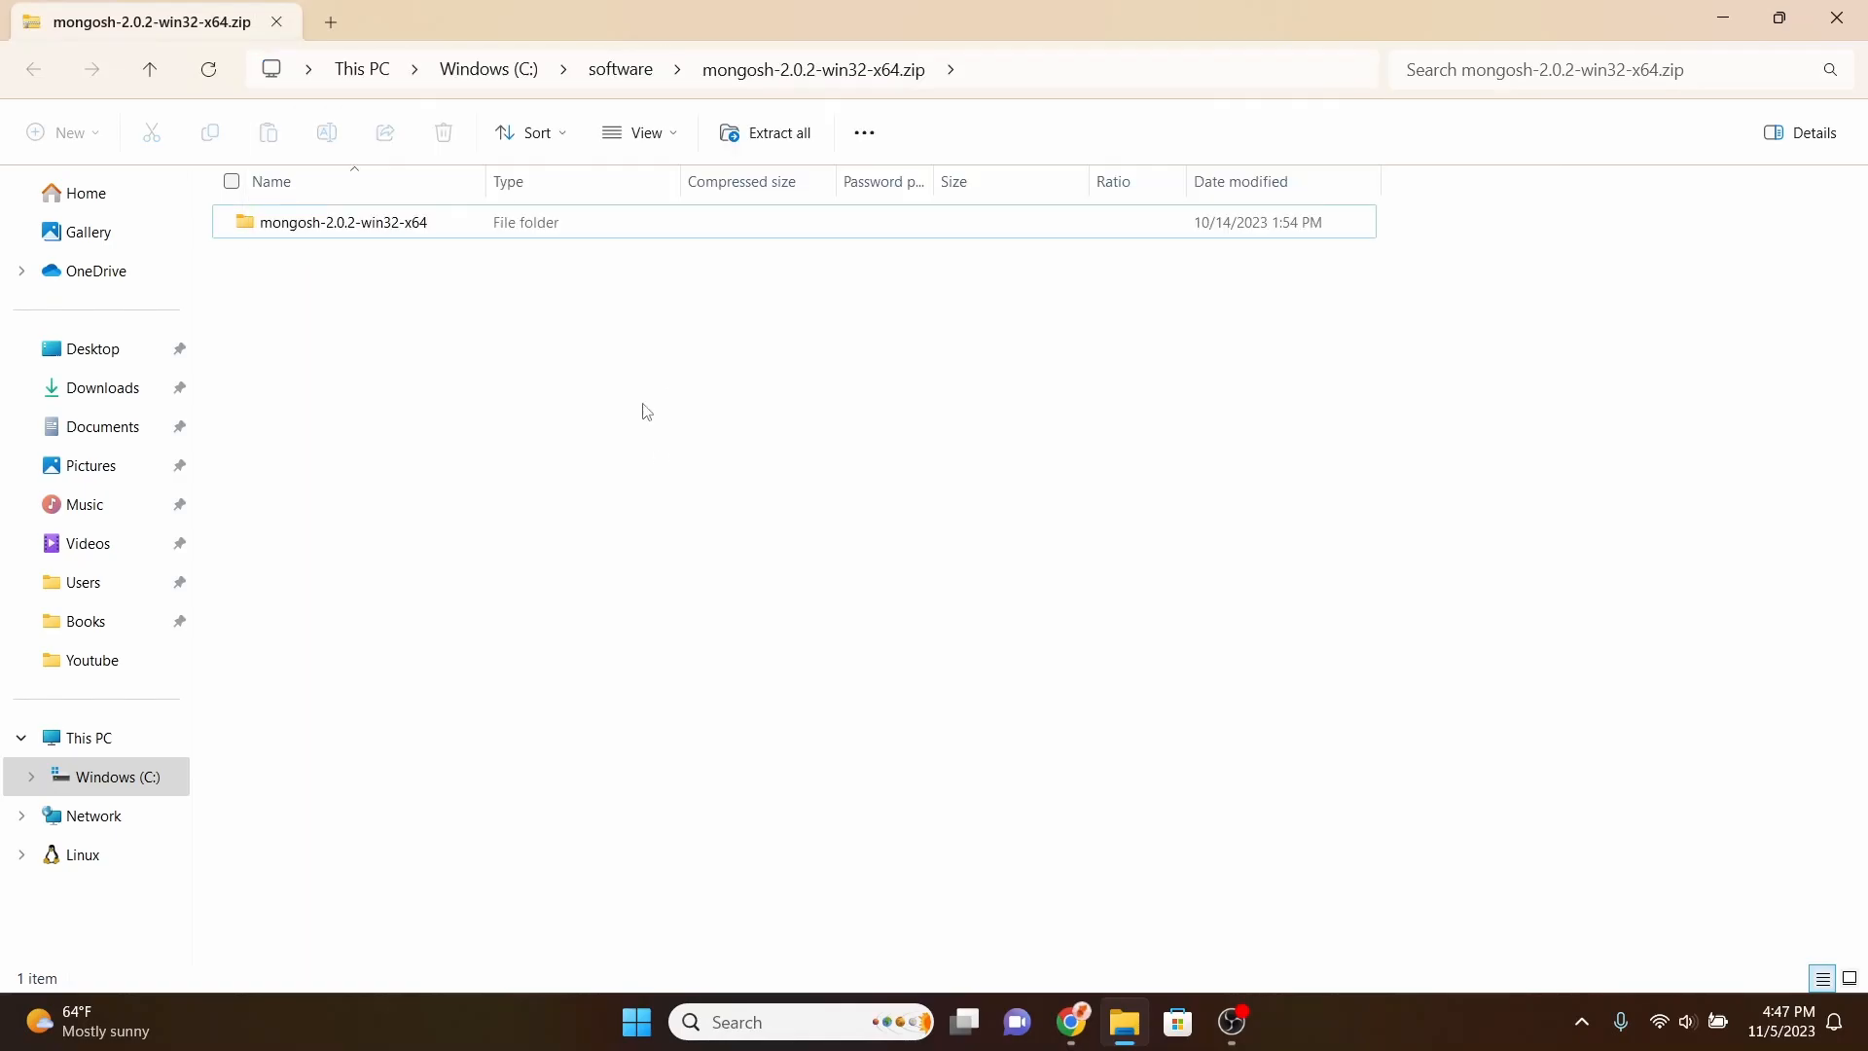
left_click(625, 72)
Extract mongosh-2.0.2-win32-x64.zip into C:\Program Files\MongoDB, granting administrator permission for the copy
right_click(479, 457)
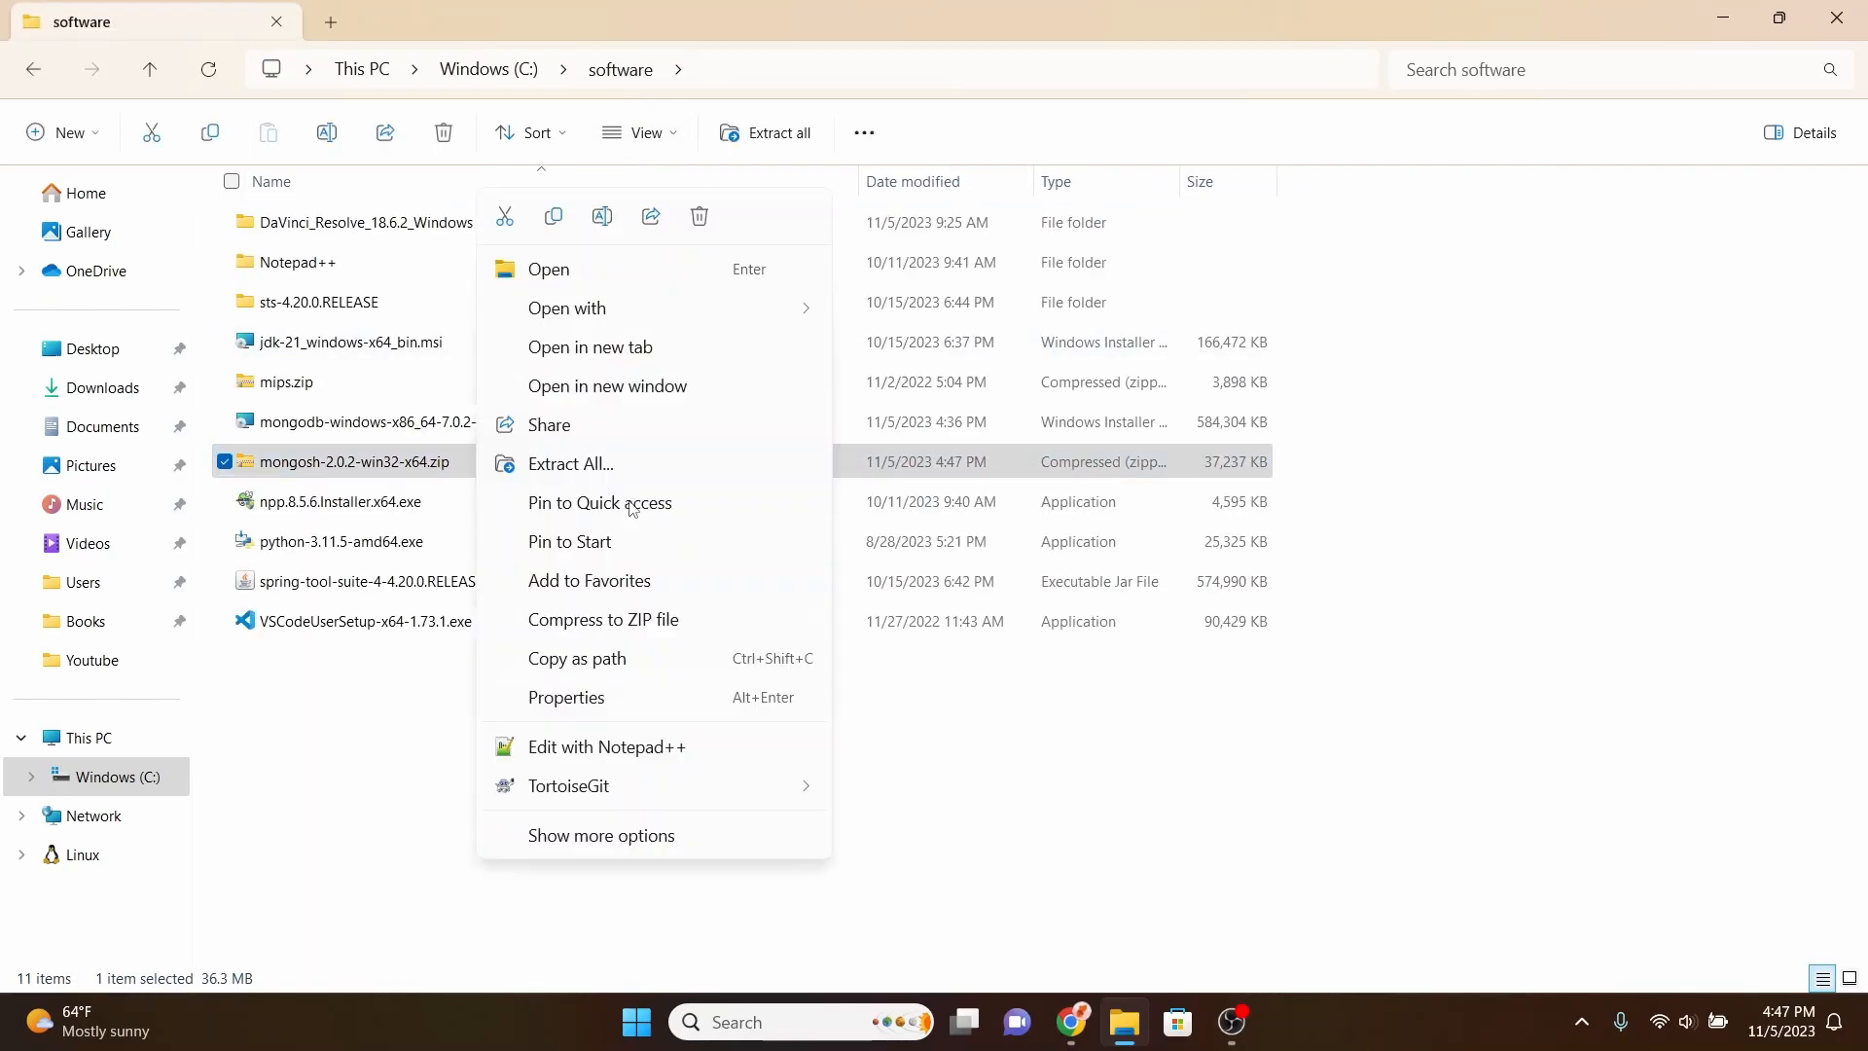
left_click(613, 464)
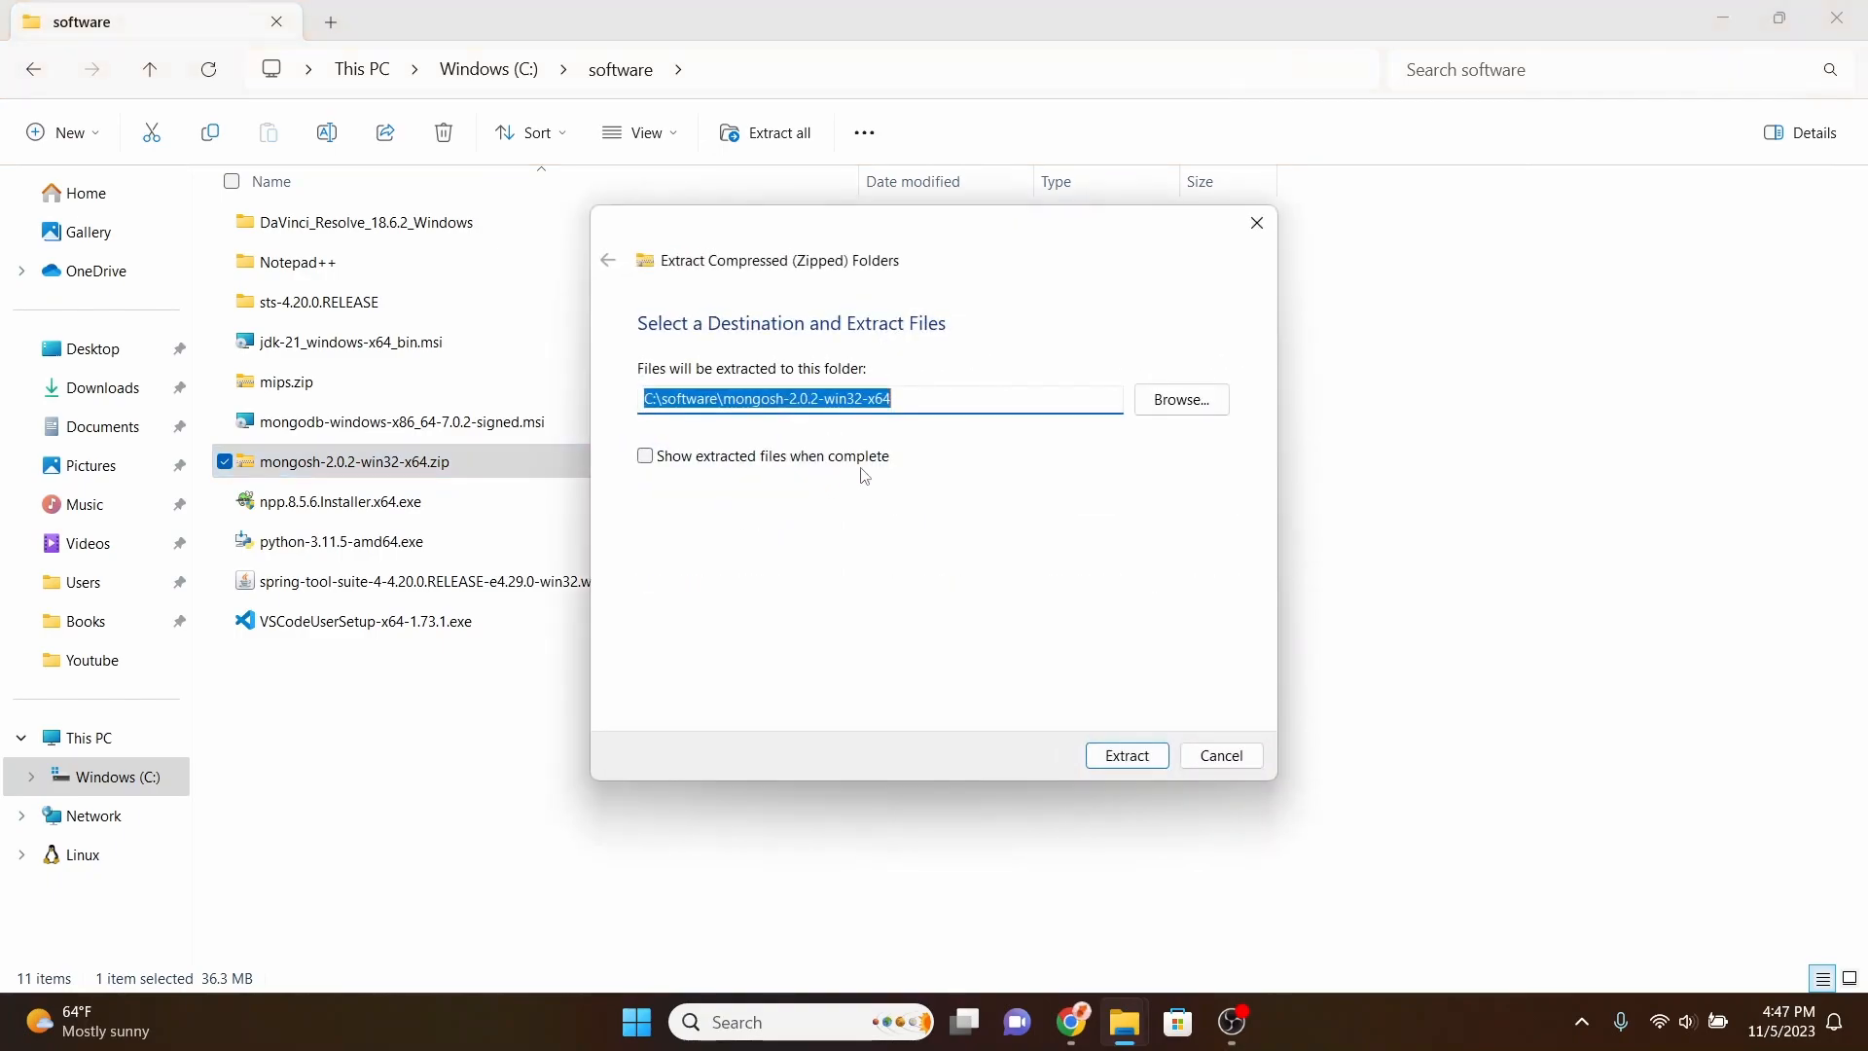
left_click(1174, 409)
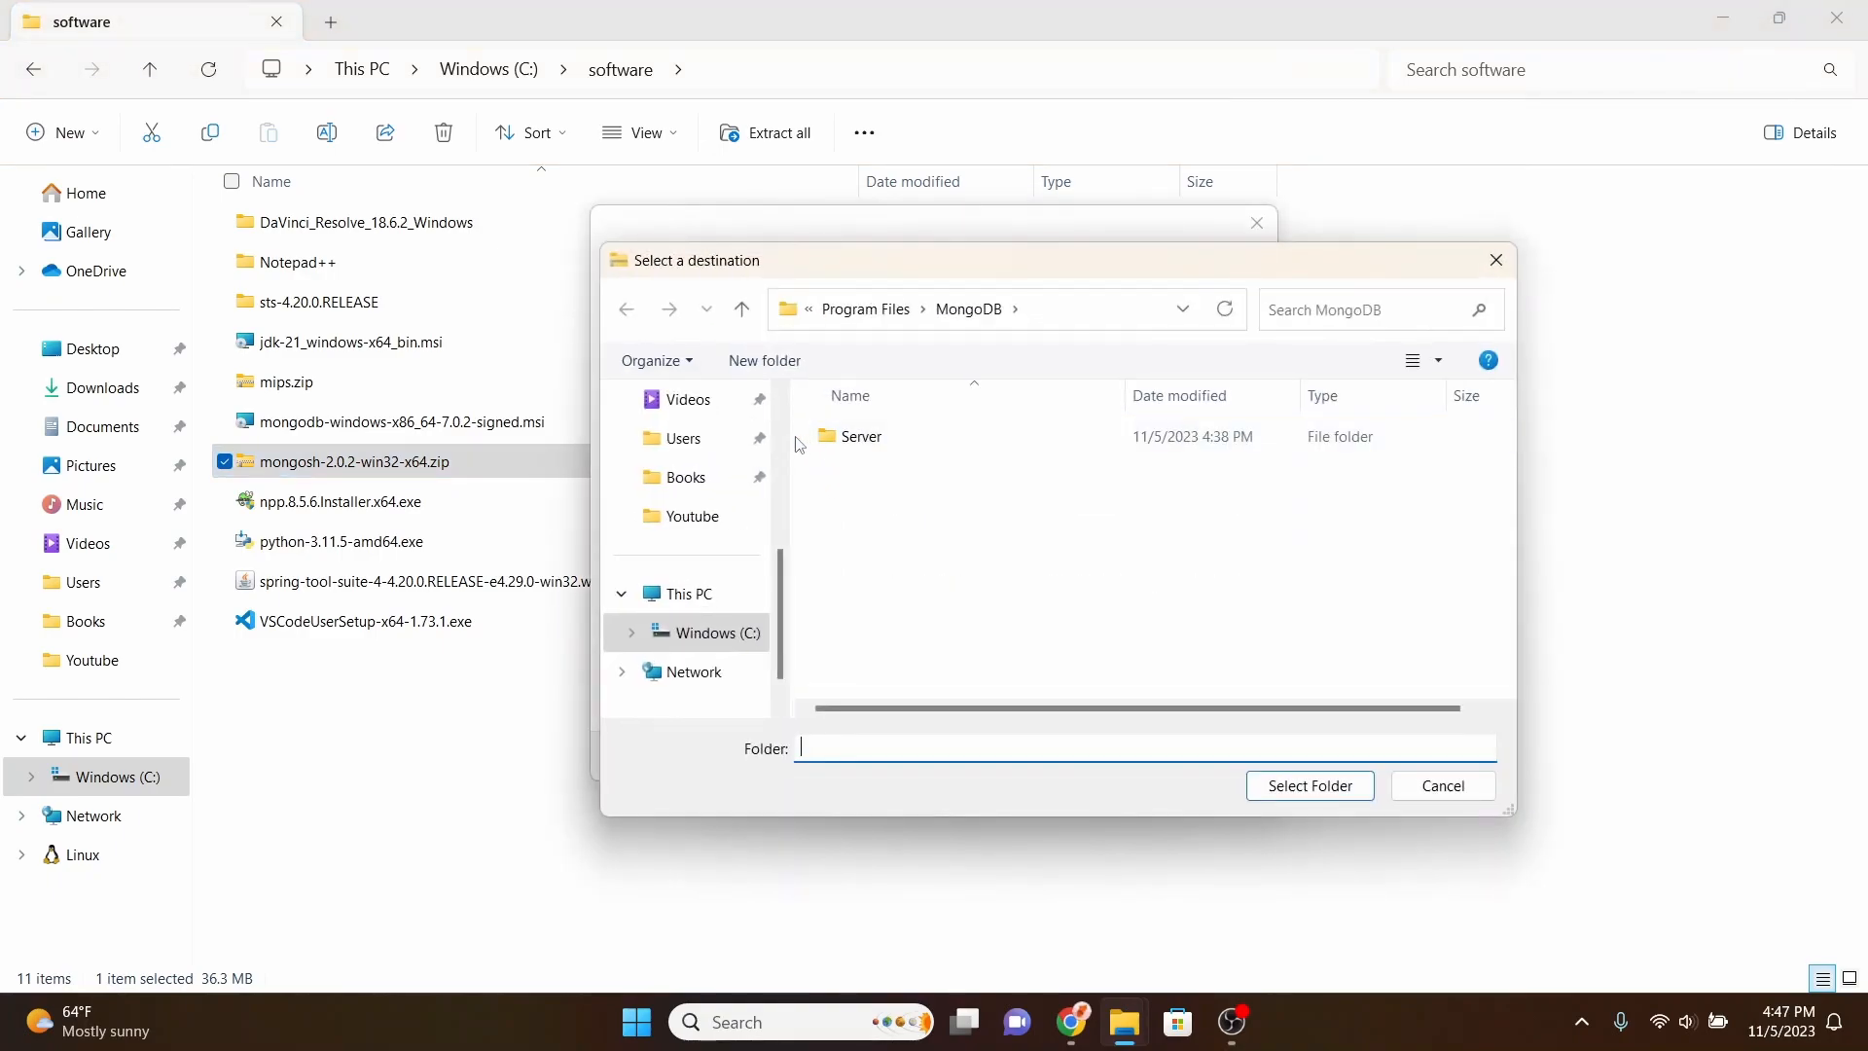
left_click(844, 309)
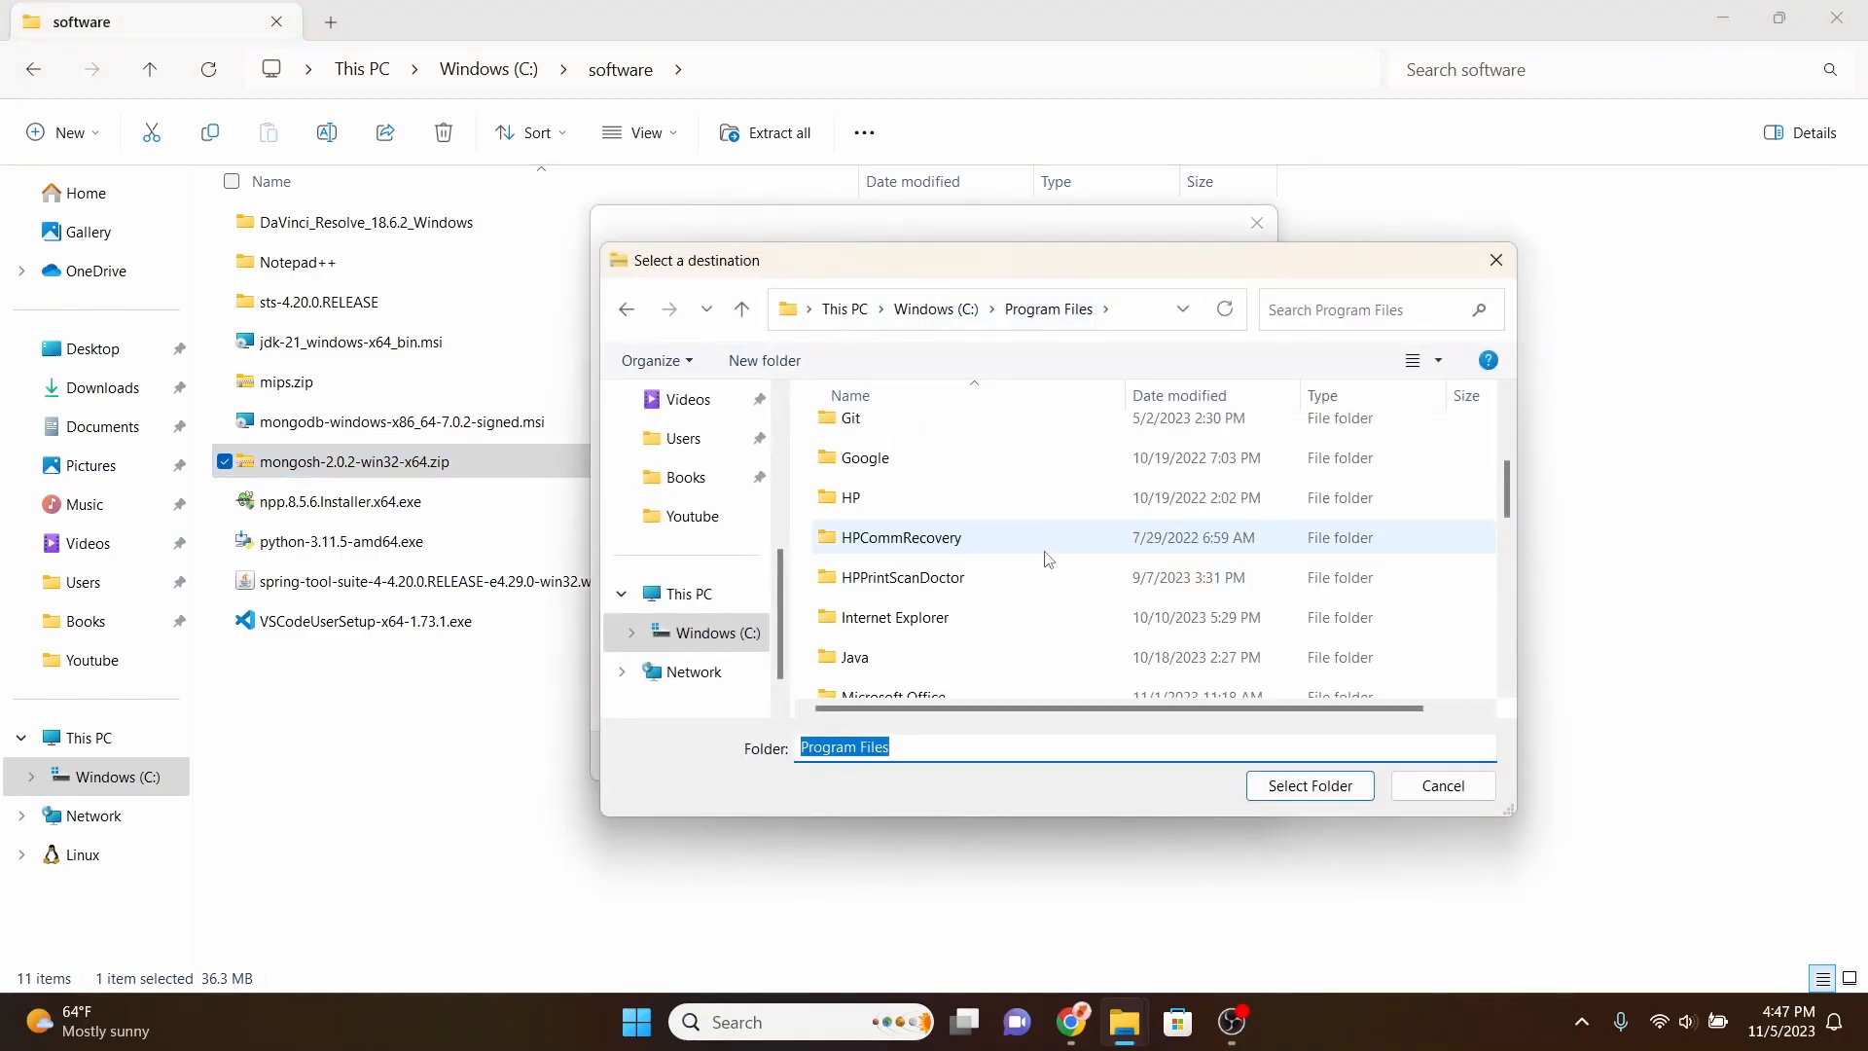
scroll(1042, 555, "down", 2)
scroll(1029, 603, "down", 2)
left_click(975, 601)
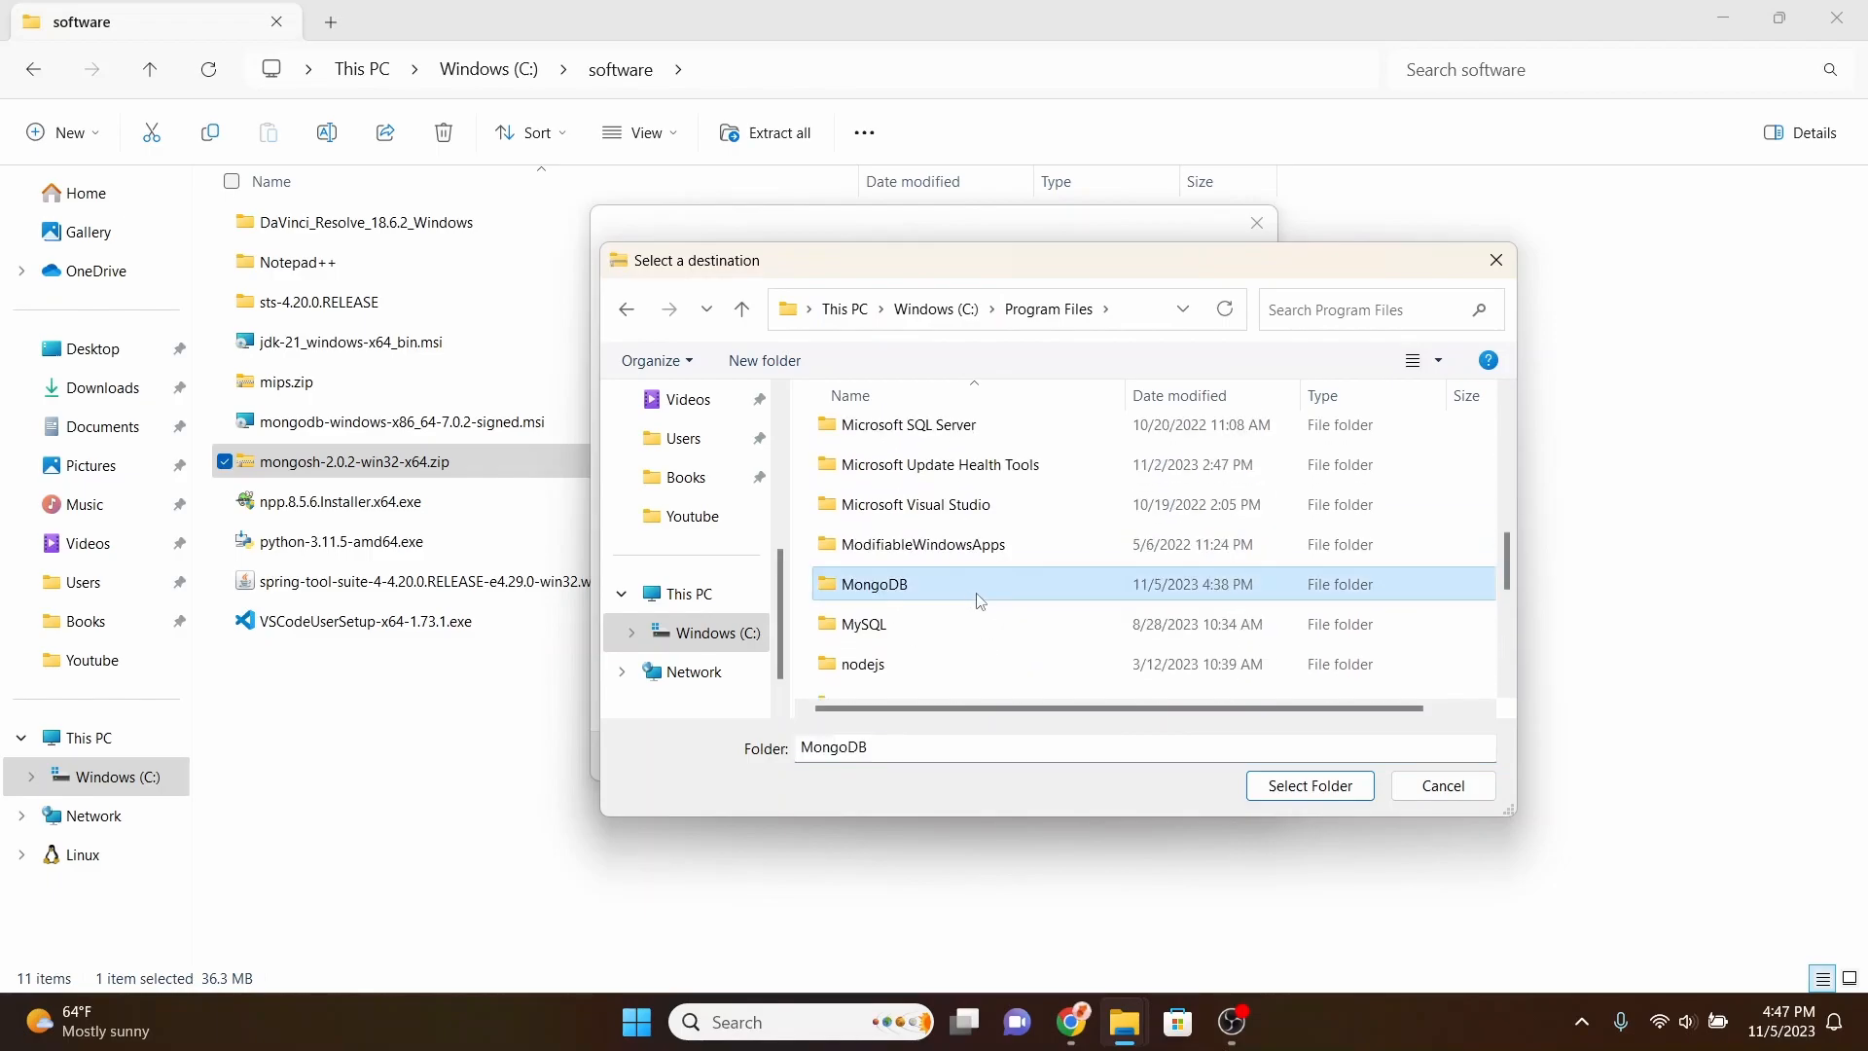
left_click(1308, 784)
left_click(1129, 756)
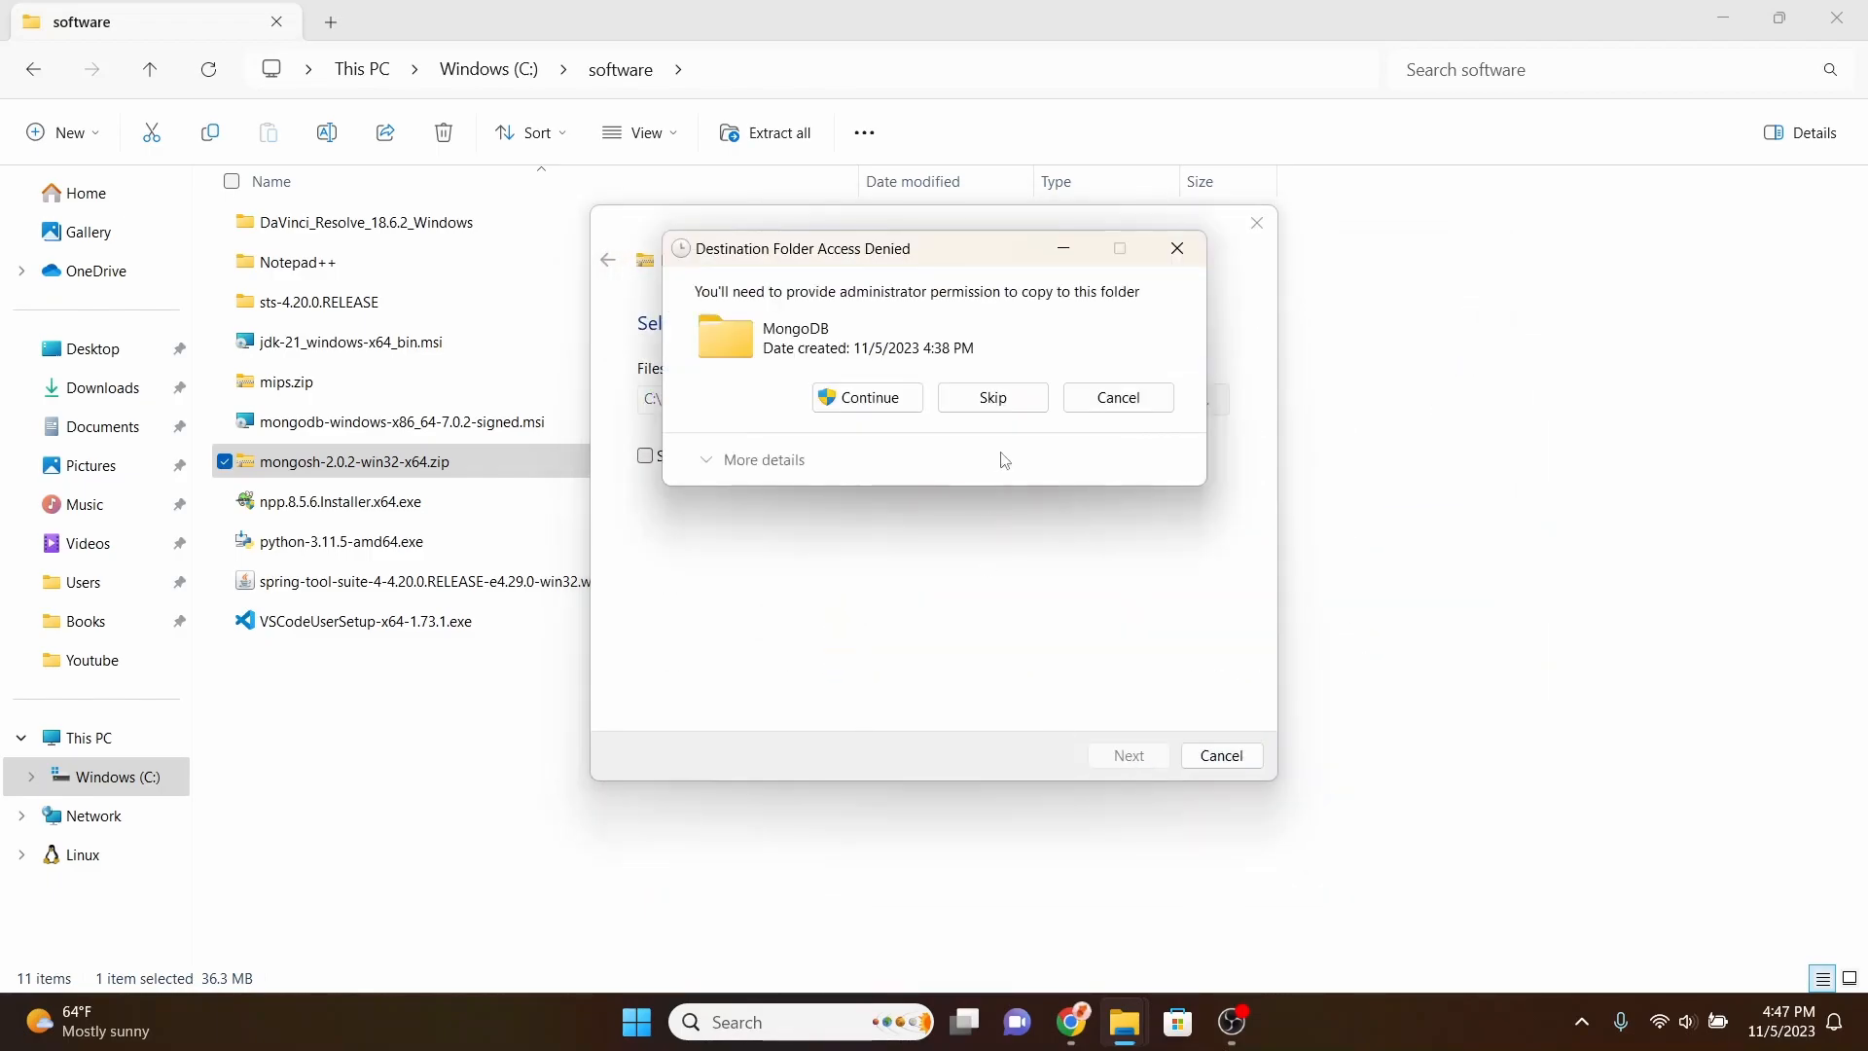
left_click(867, 397)
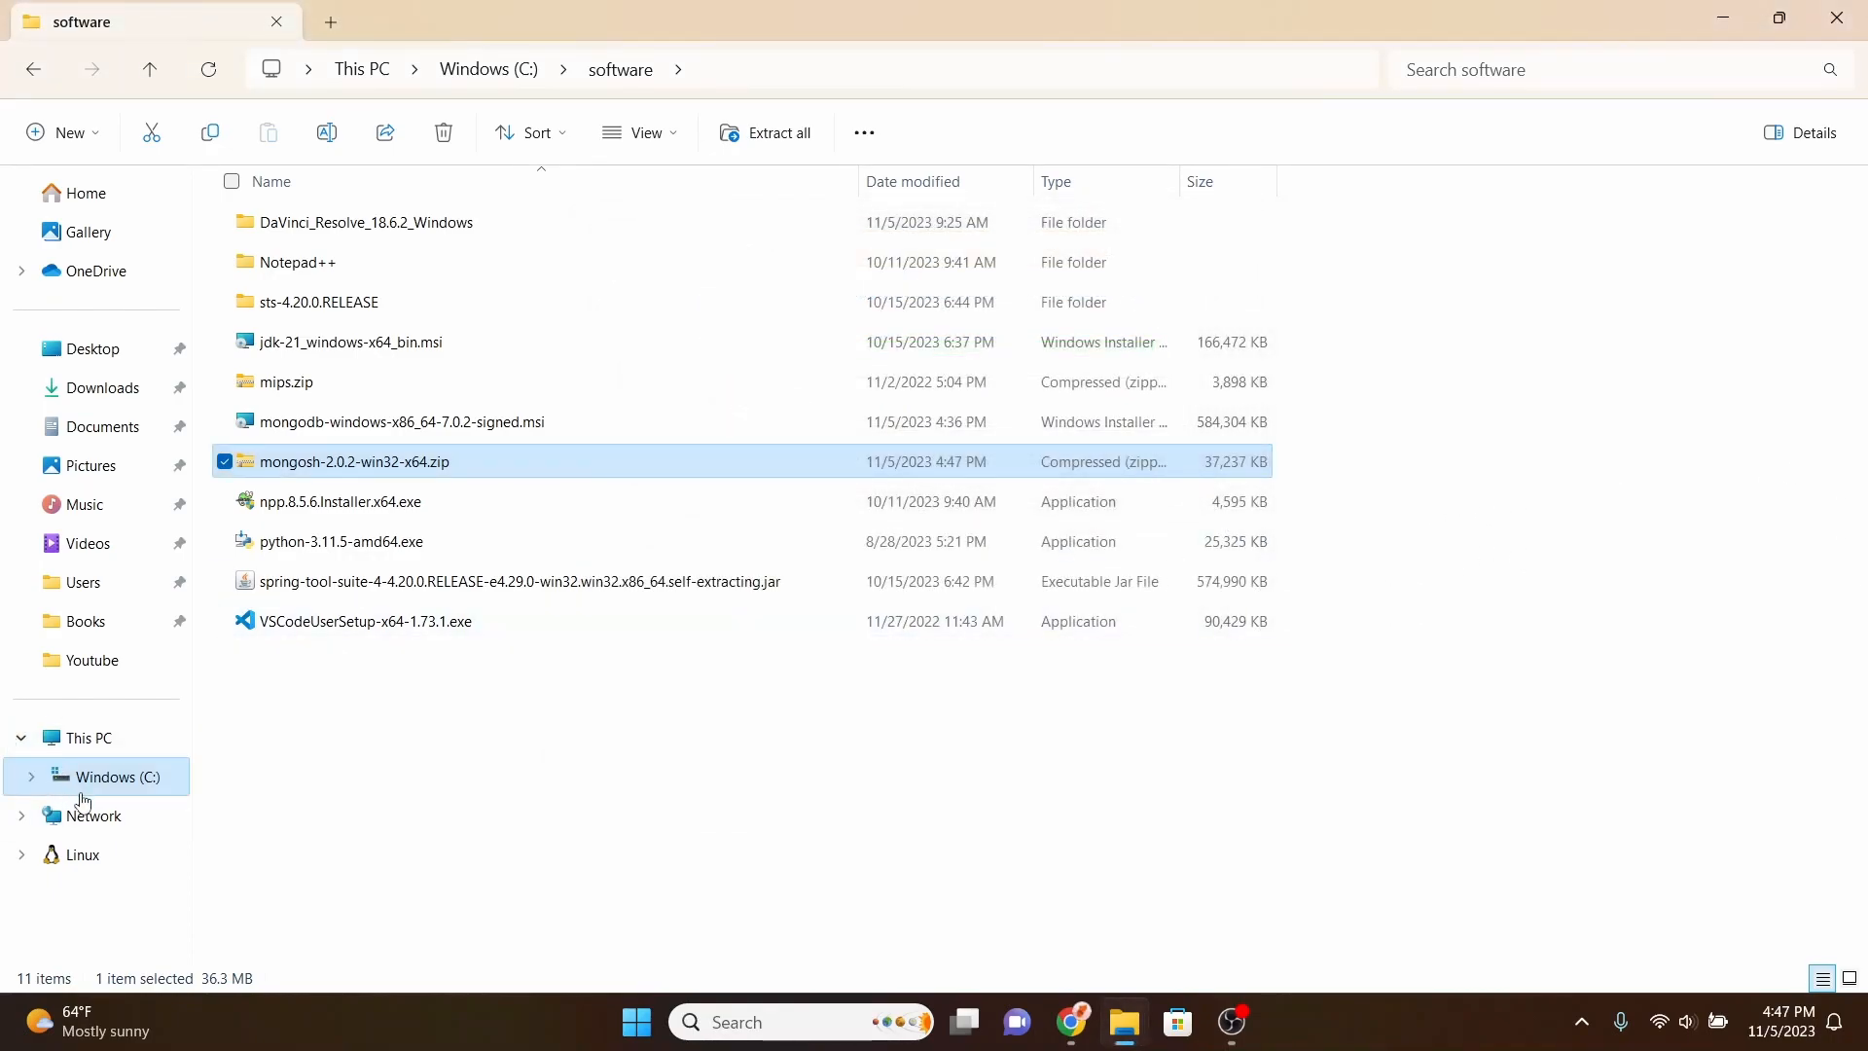
Go to the bin folder of mongosh-2.0.2-win32-x64 under C:\Program Files\MongoDB and copy its full path
left_click(78, 783)
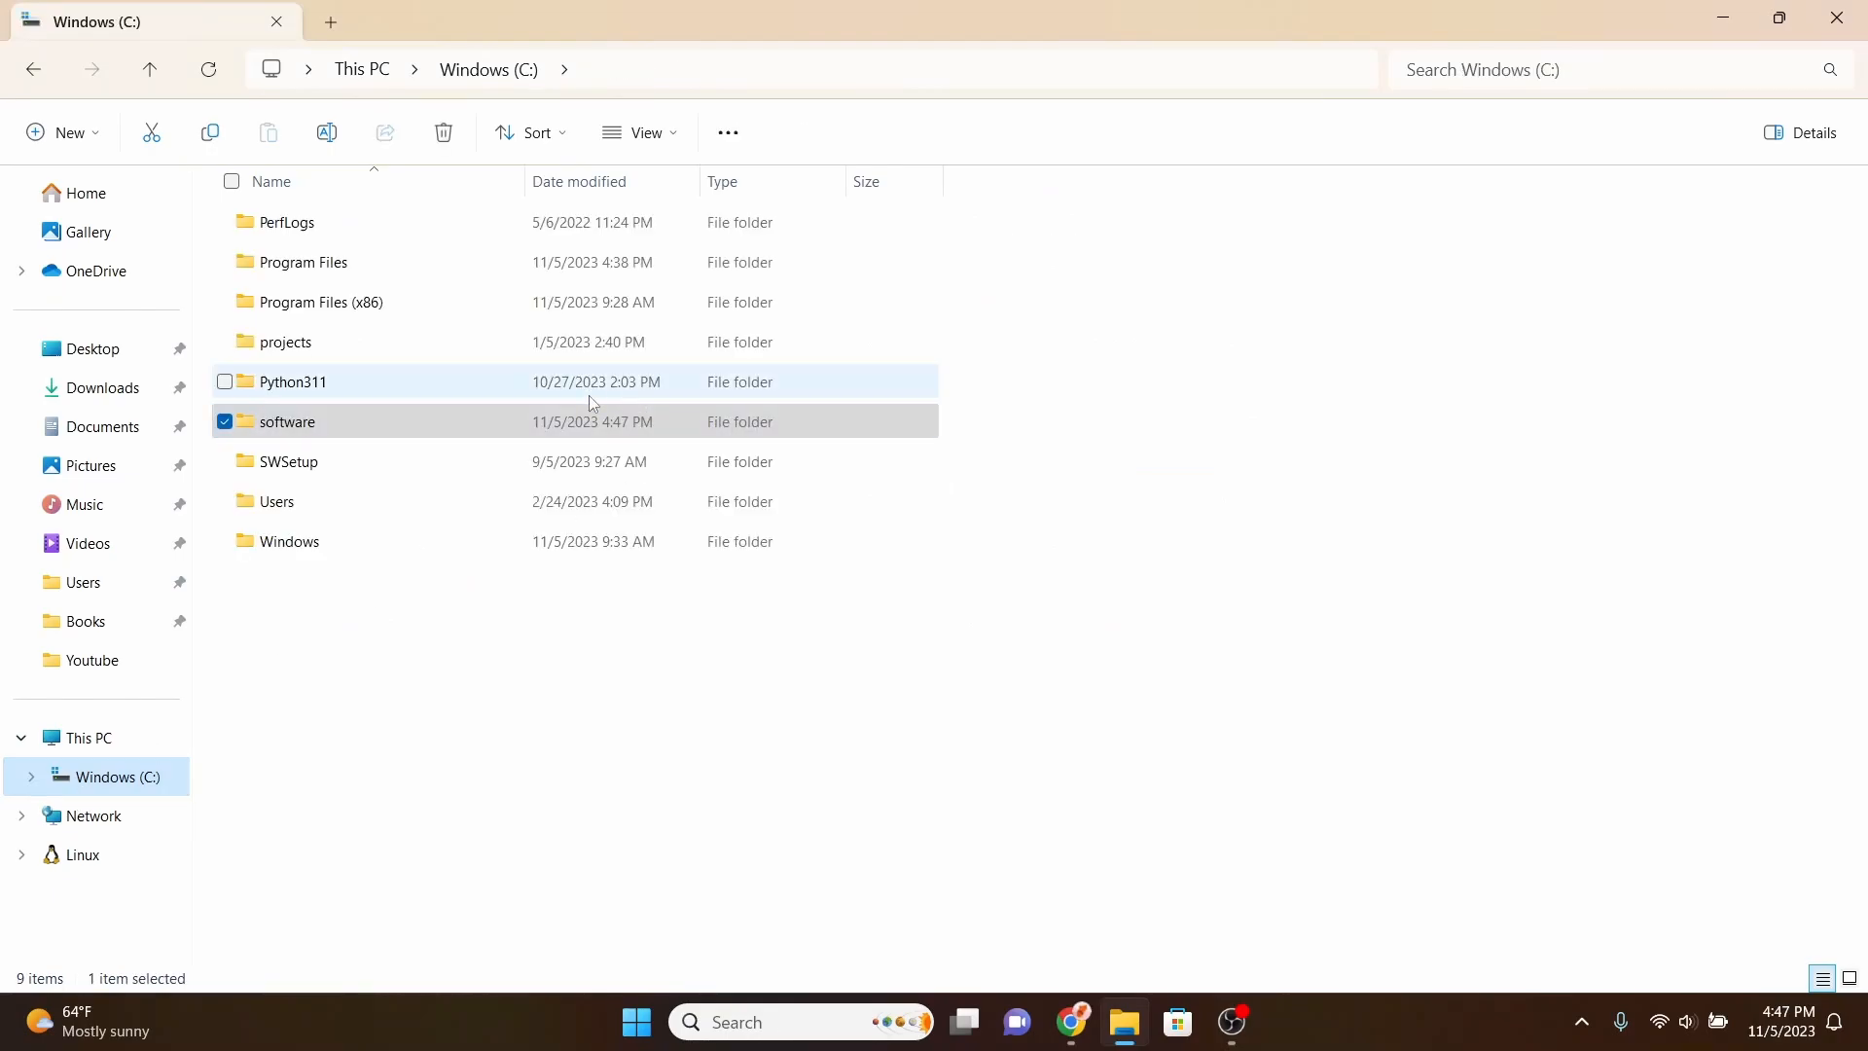
double_click(492, 263)
scroll(453, 691, "down", 2)
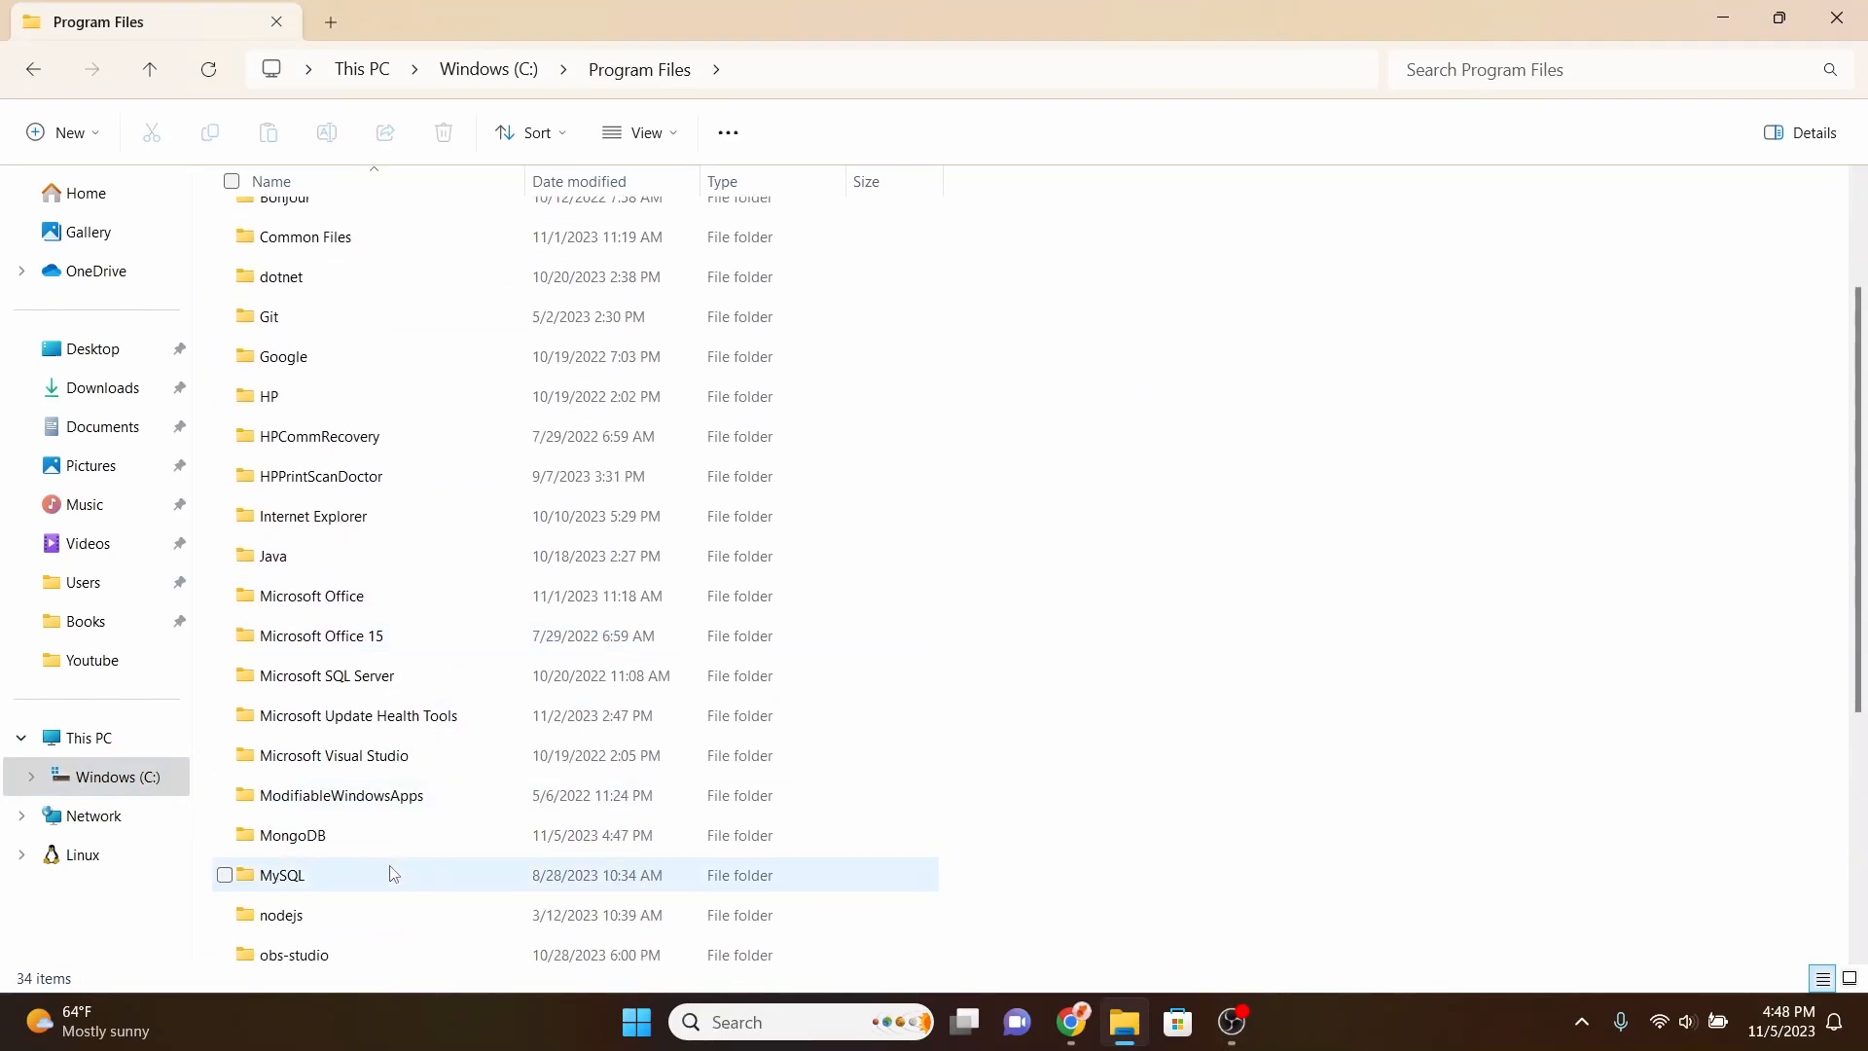
double_click(387, 840)
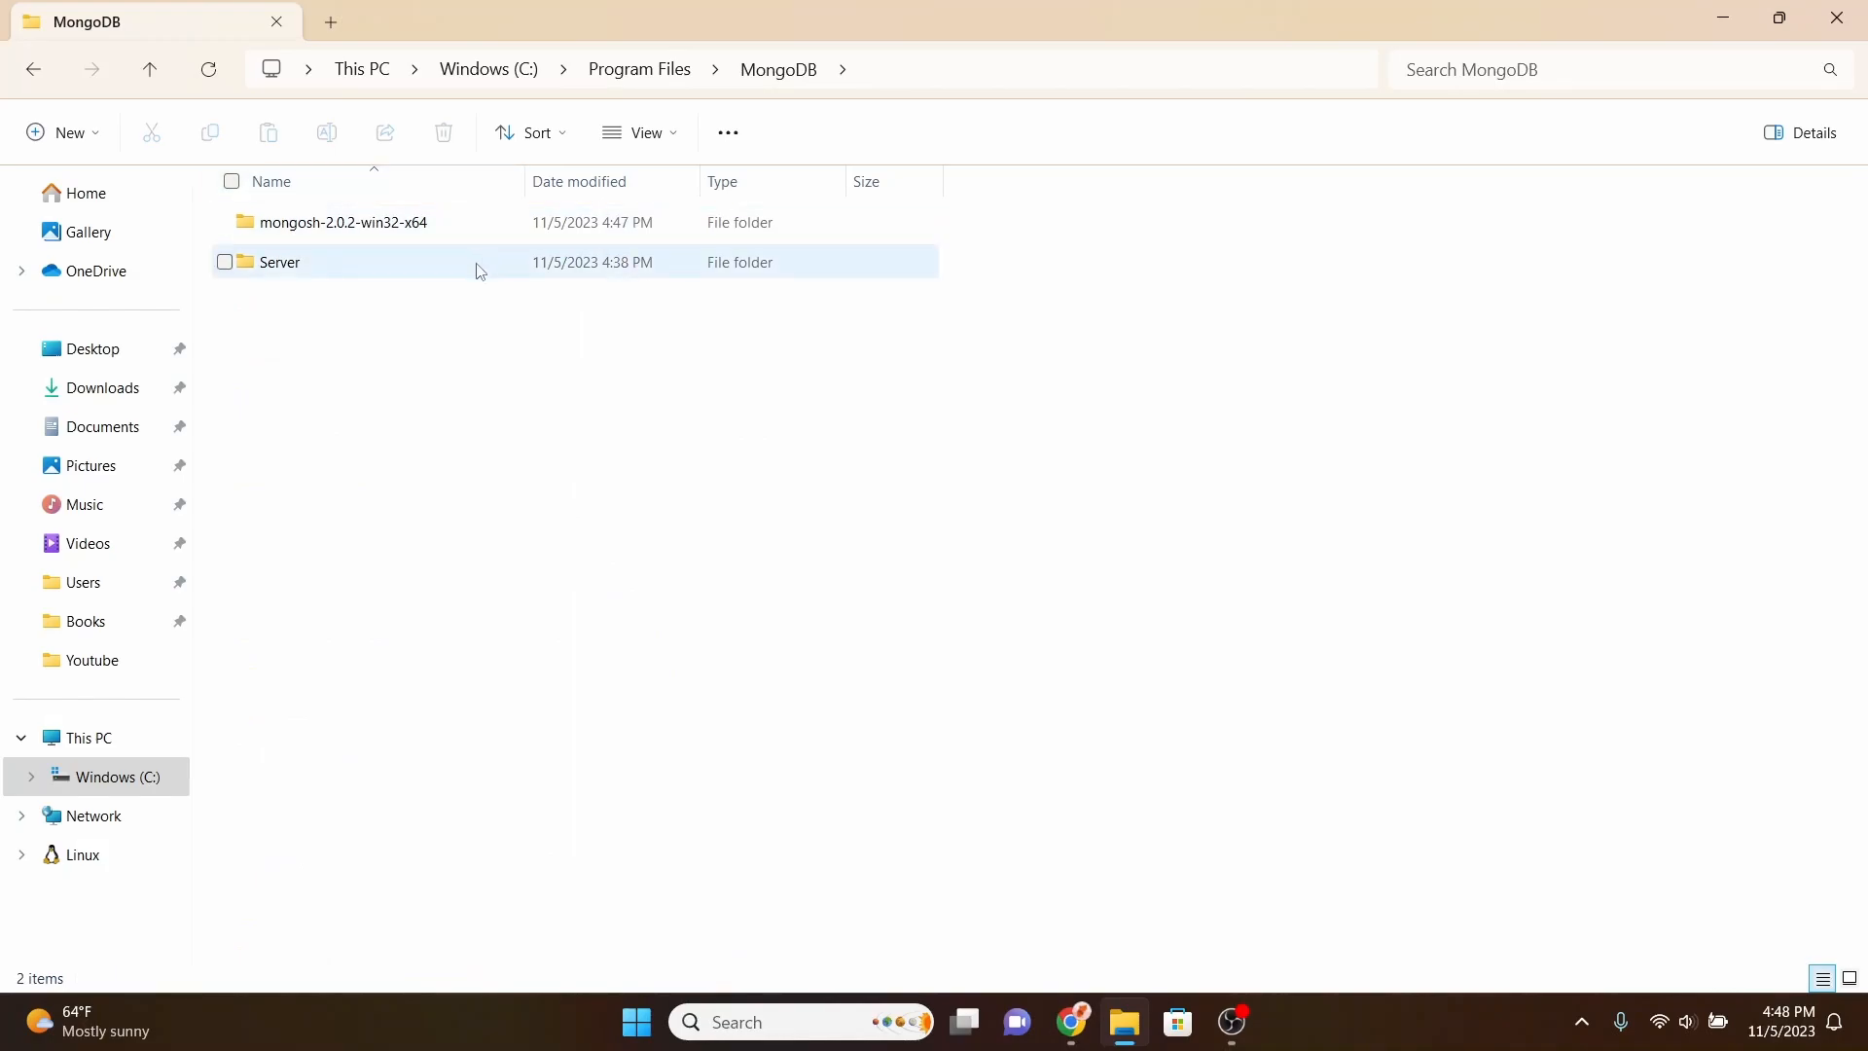
double_click(455, 240)
left_click(409, 239)
double_click(408, 239)
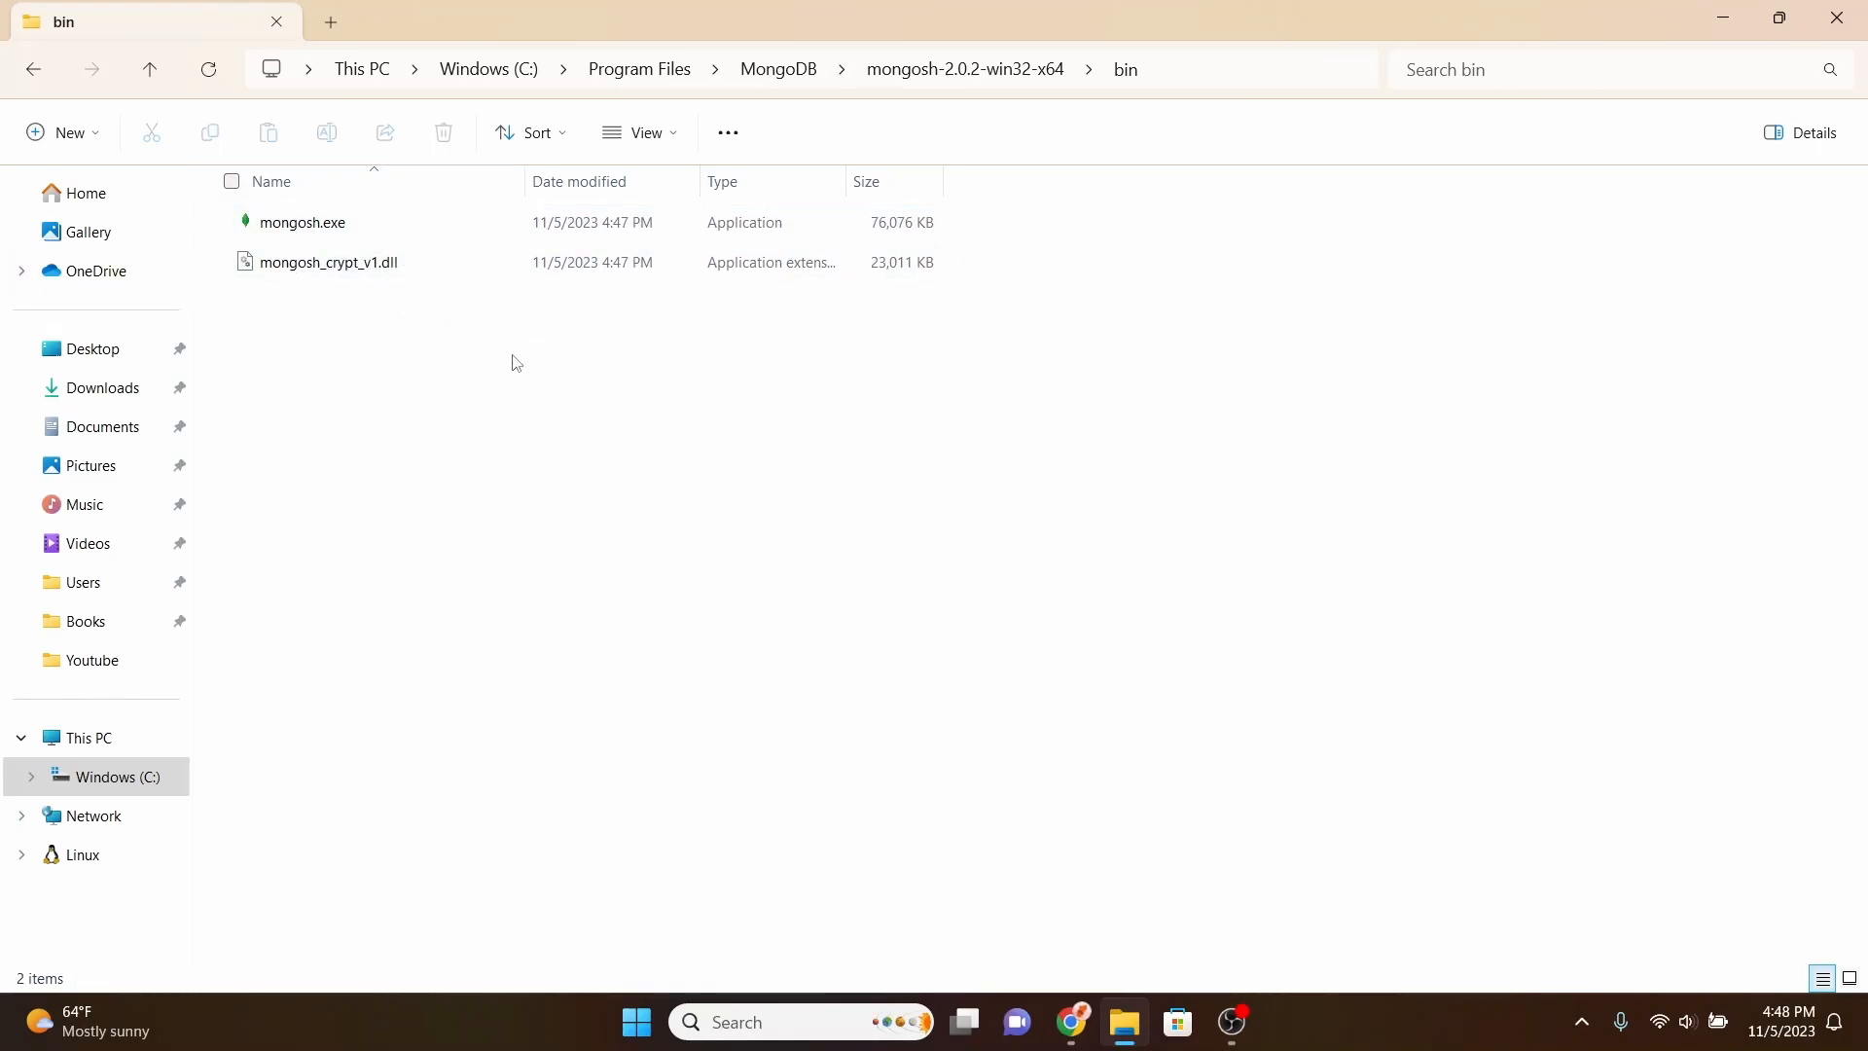
left_click(1218, 68)
key("ctrl+c")
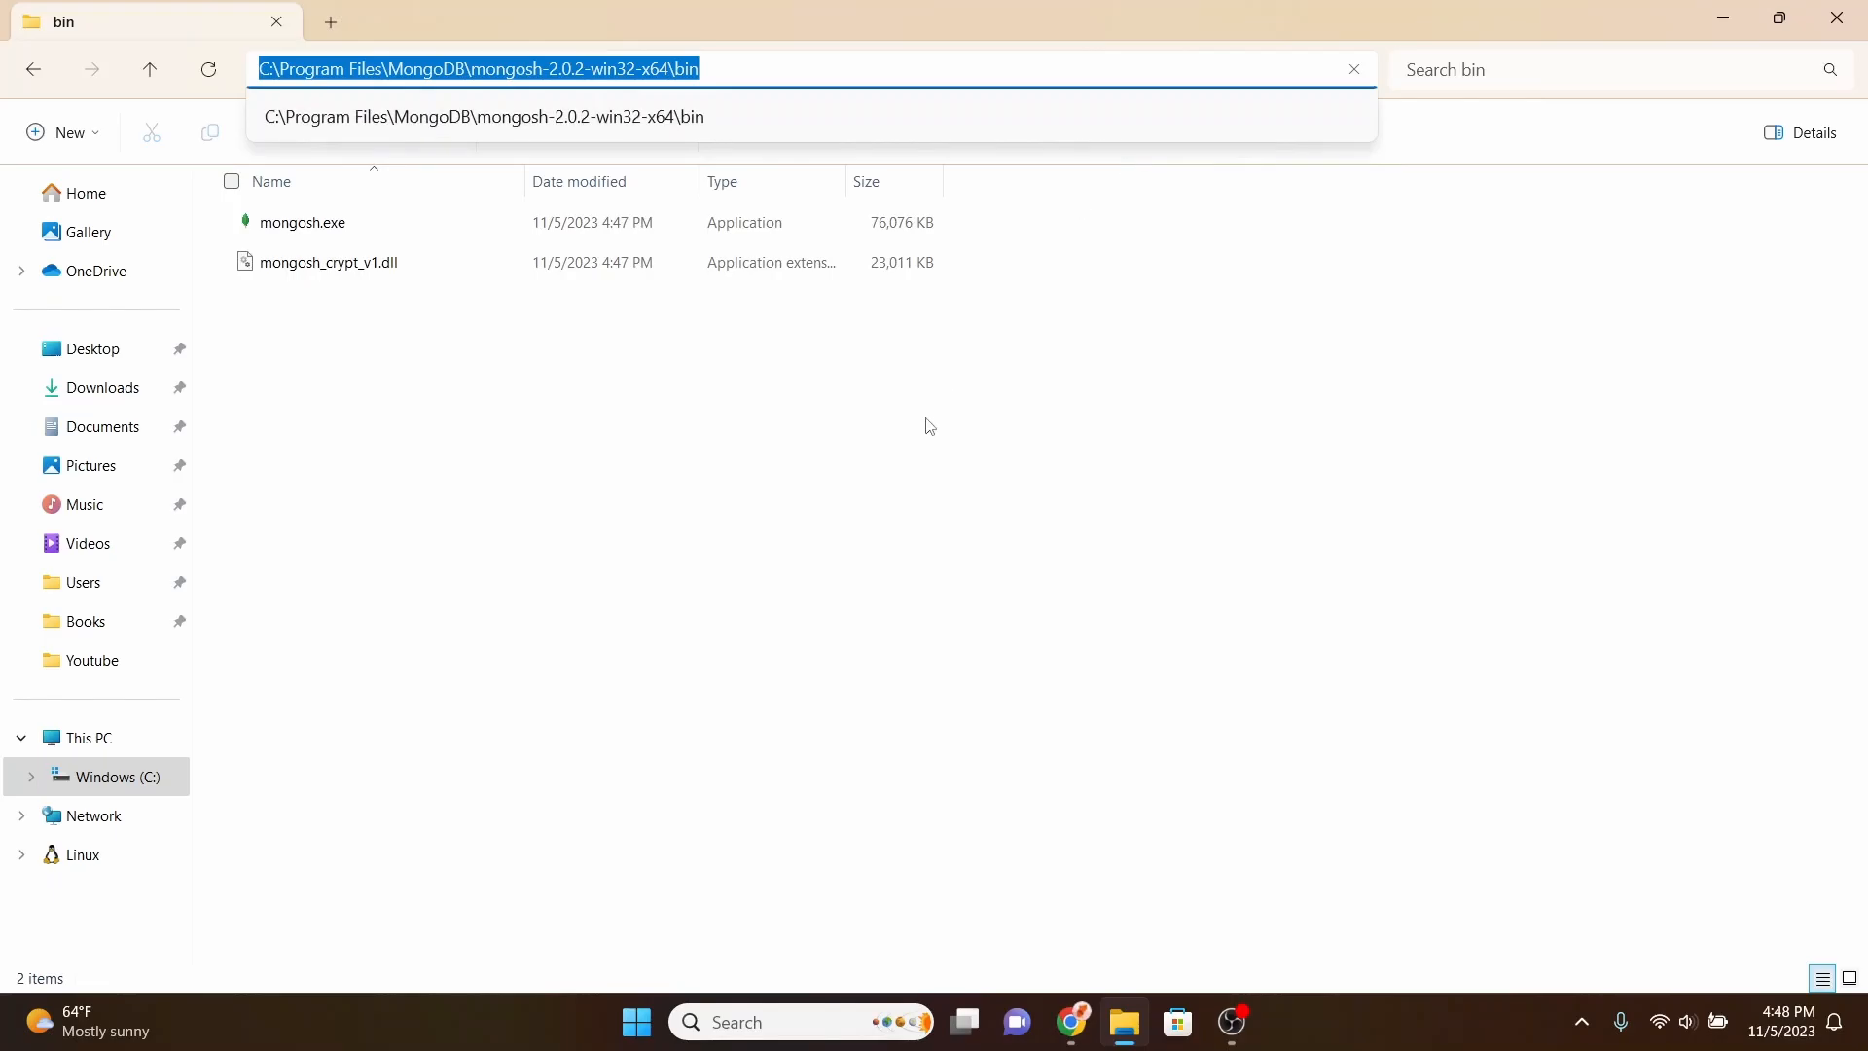
left_click(929, 425)
Search Windows for the system environment variables editor and open the Environment Variables dialog
left_click(775, 1024)
type("edi")
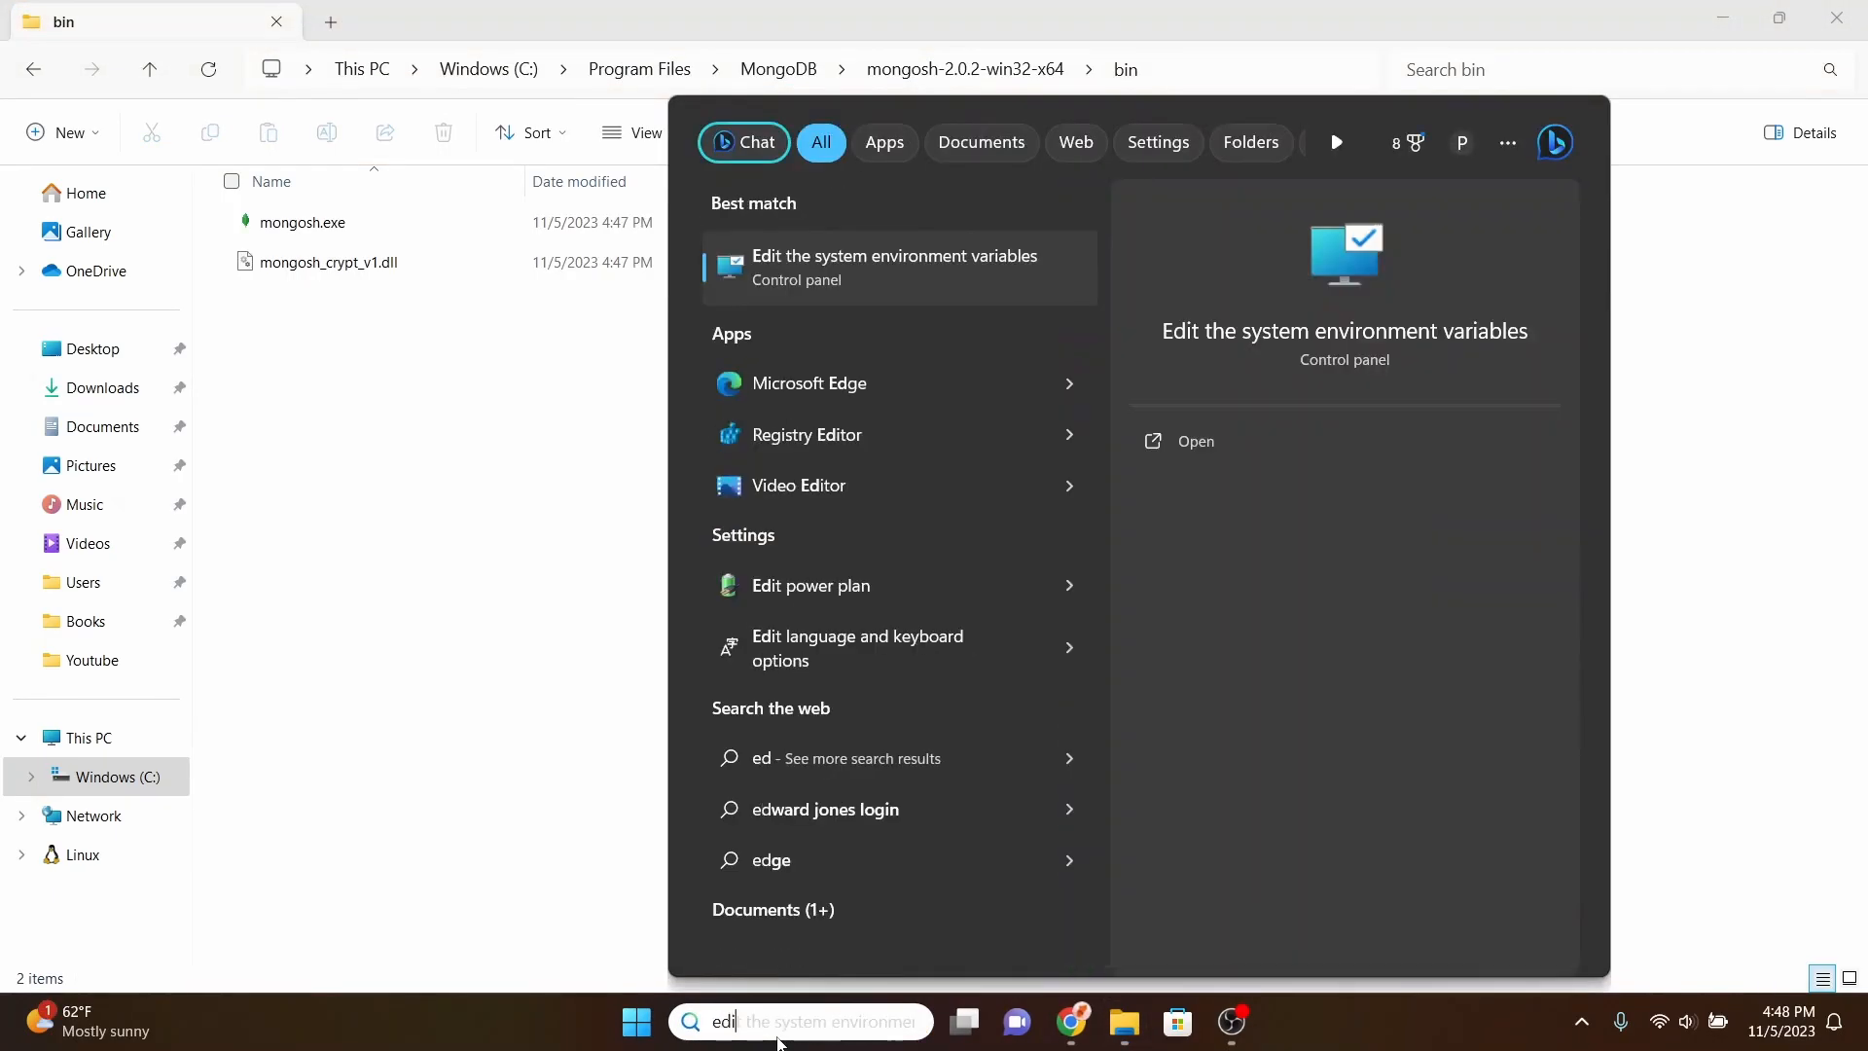
type("t")
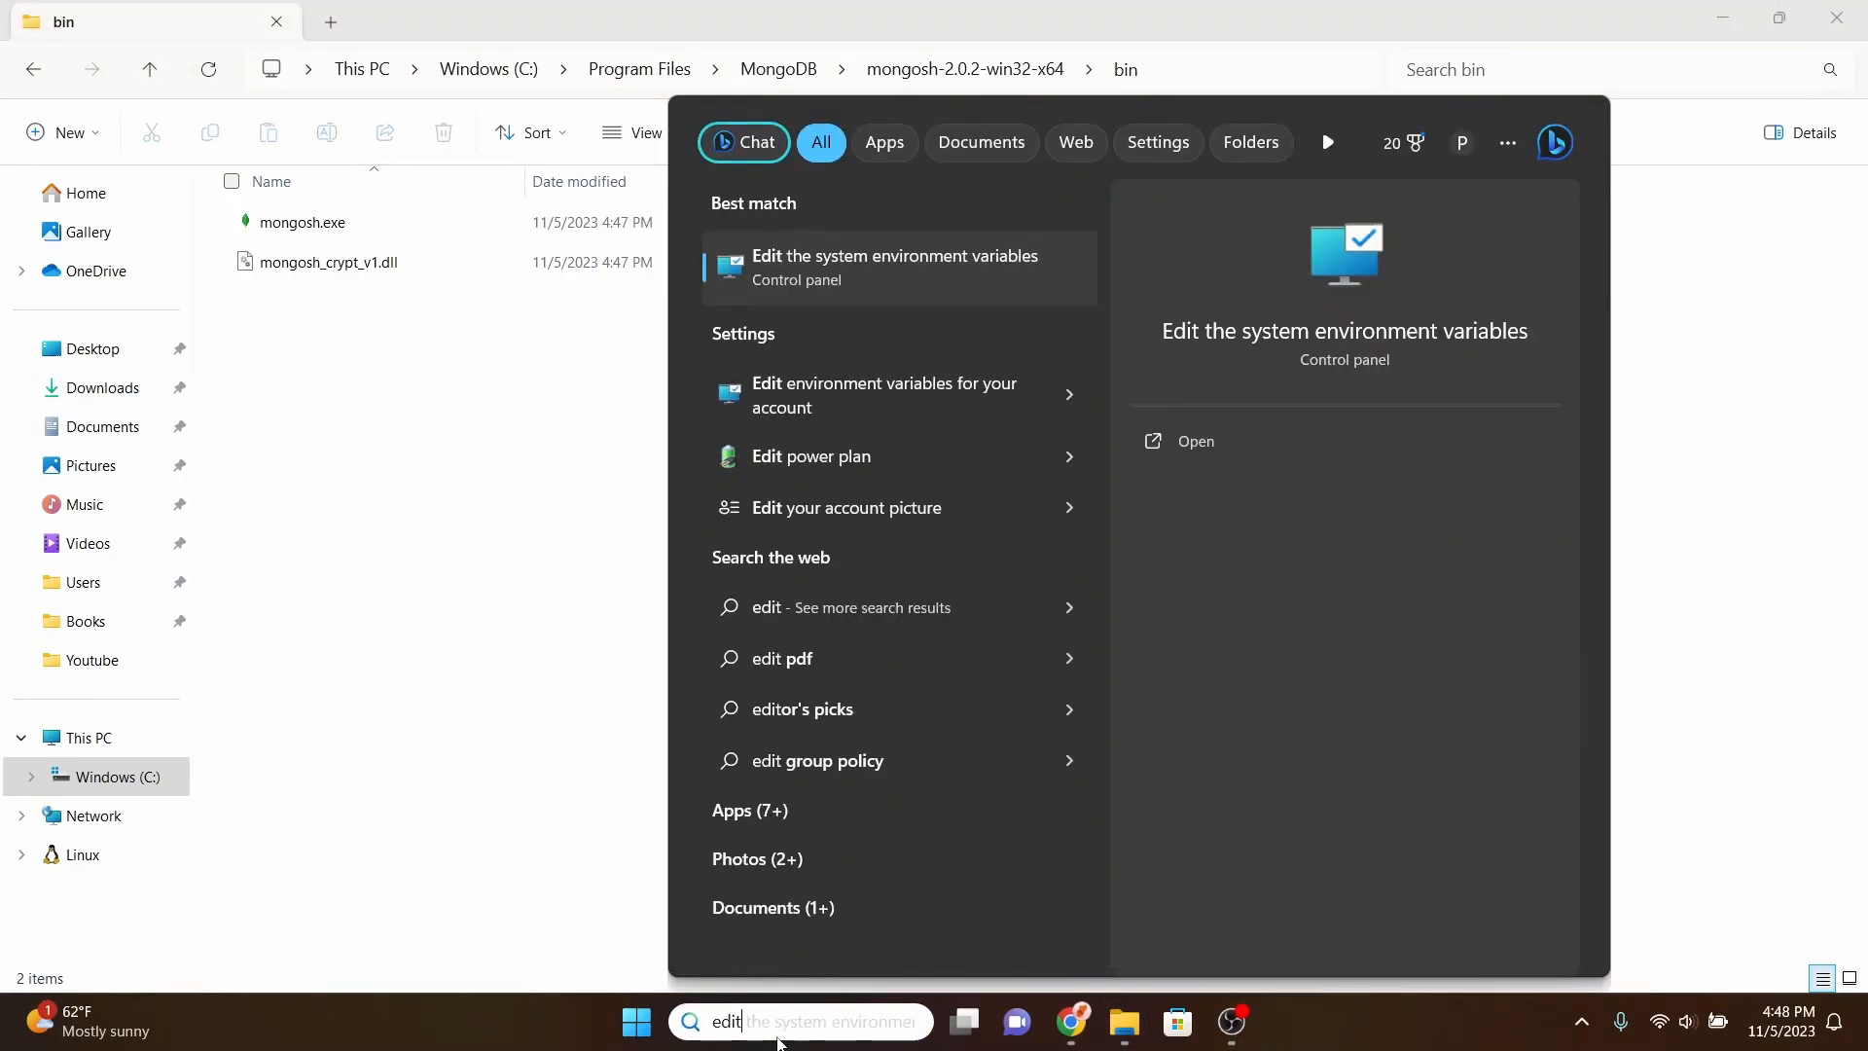
left_click(902, 292)
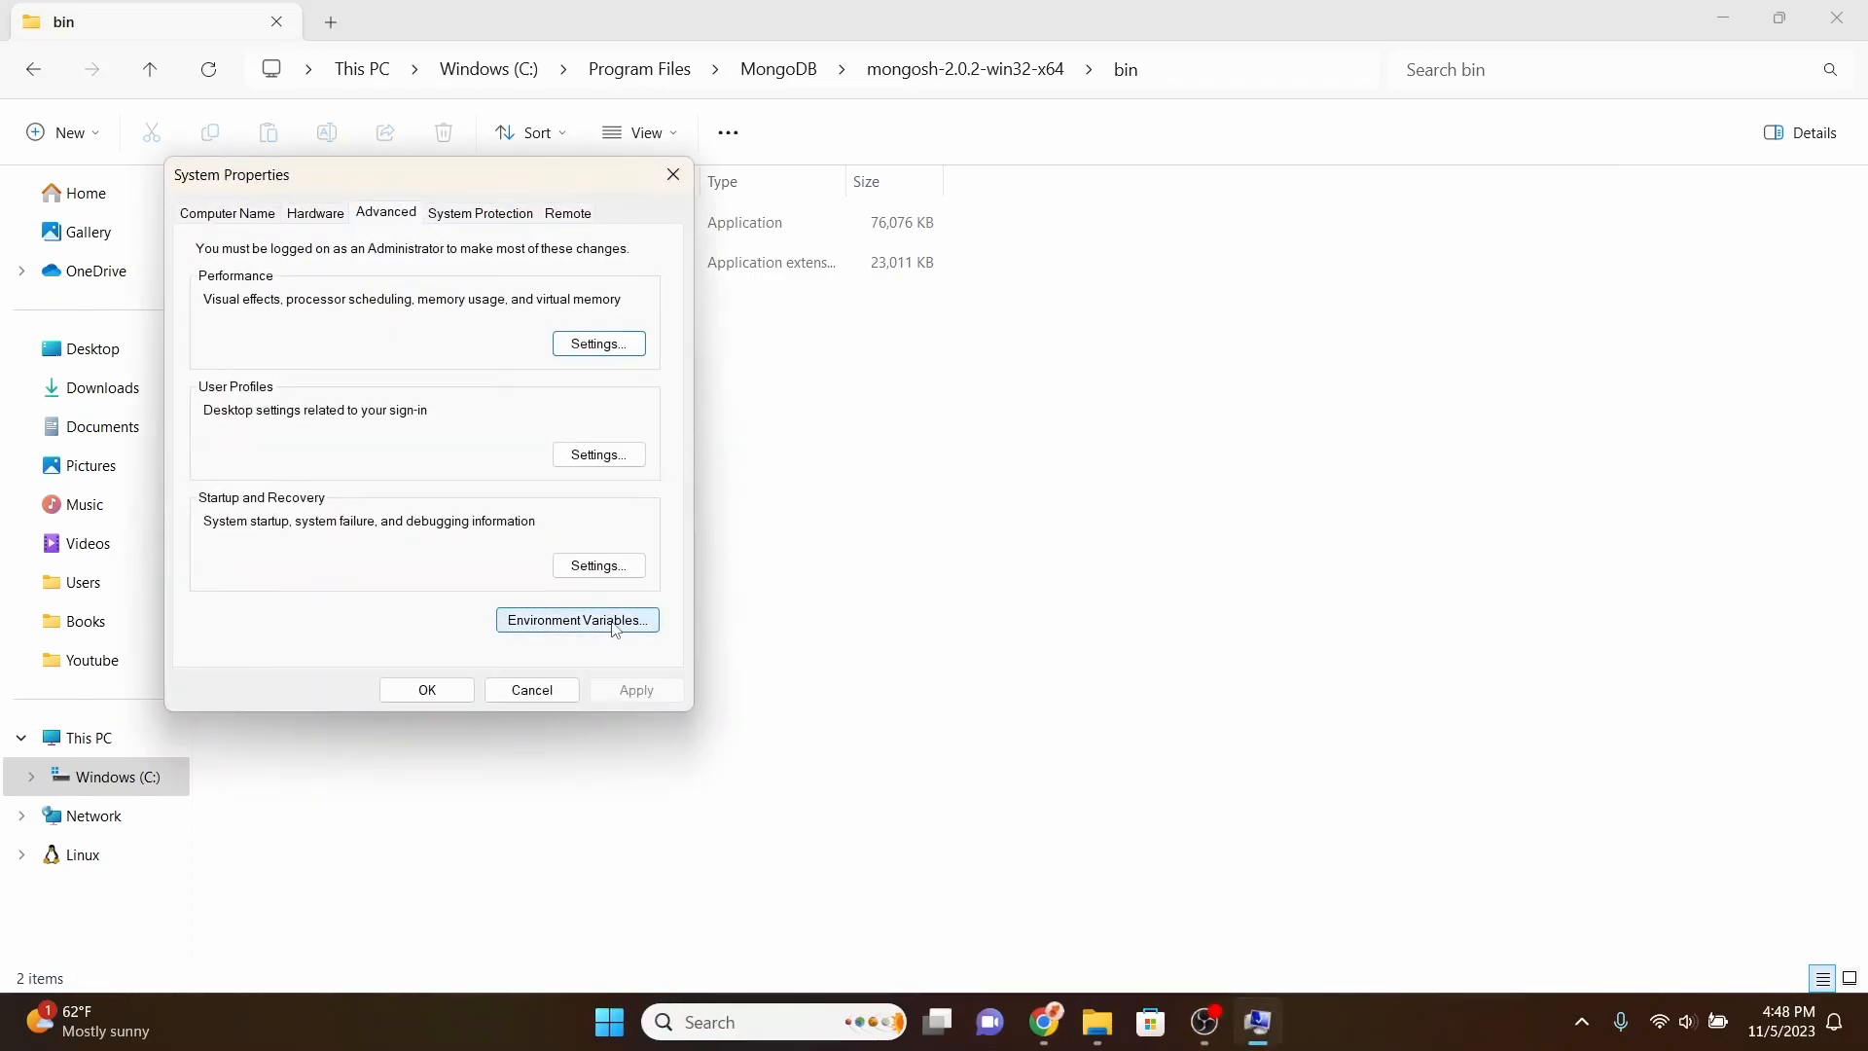
left_click(614, 628)
Add C:\Program Files\MongoDB\mongosh-2.0.2-win32-x64\bin as a new entry in the system Path variable and save the change
left_click_drag(1234, 595, 1234, 625)
left_click(965, 638)
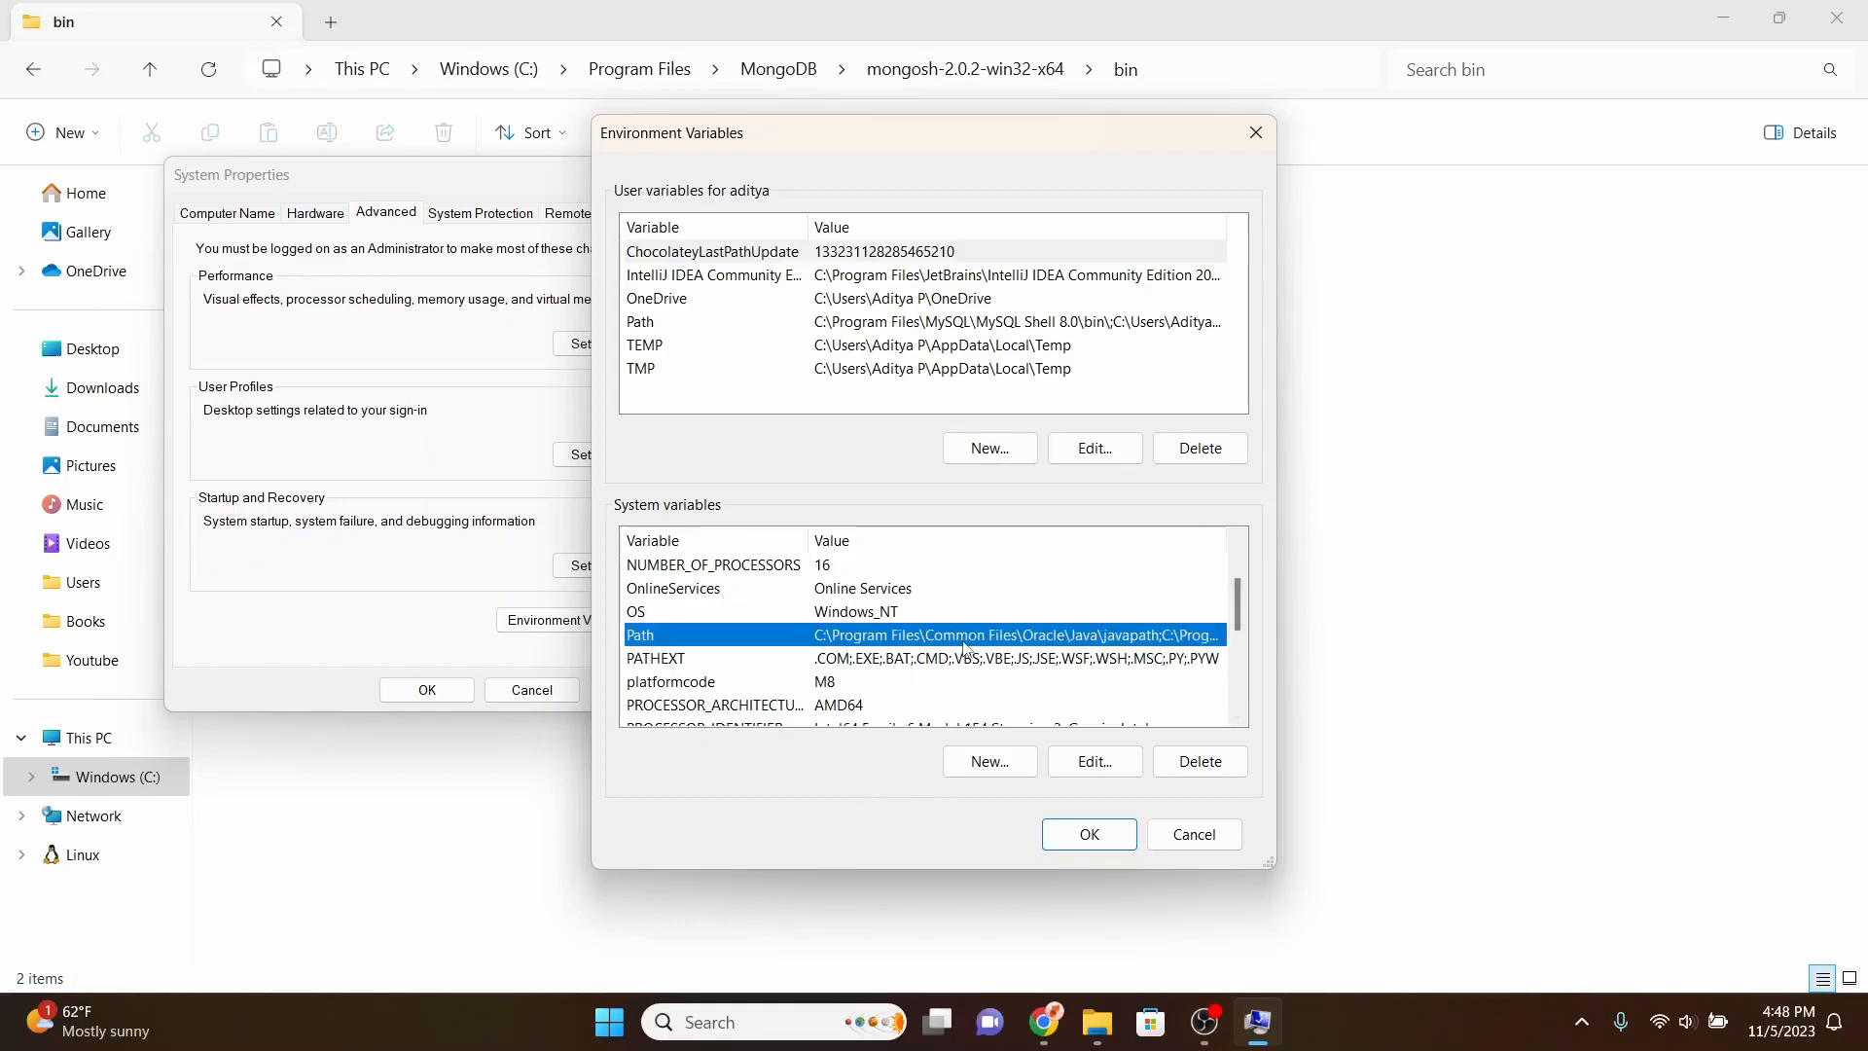
left_click(1093, 762)
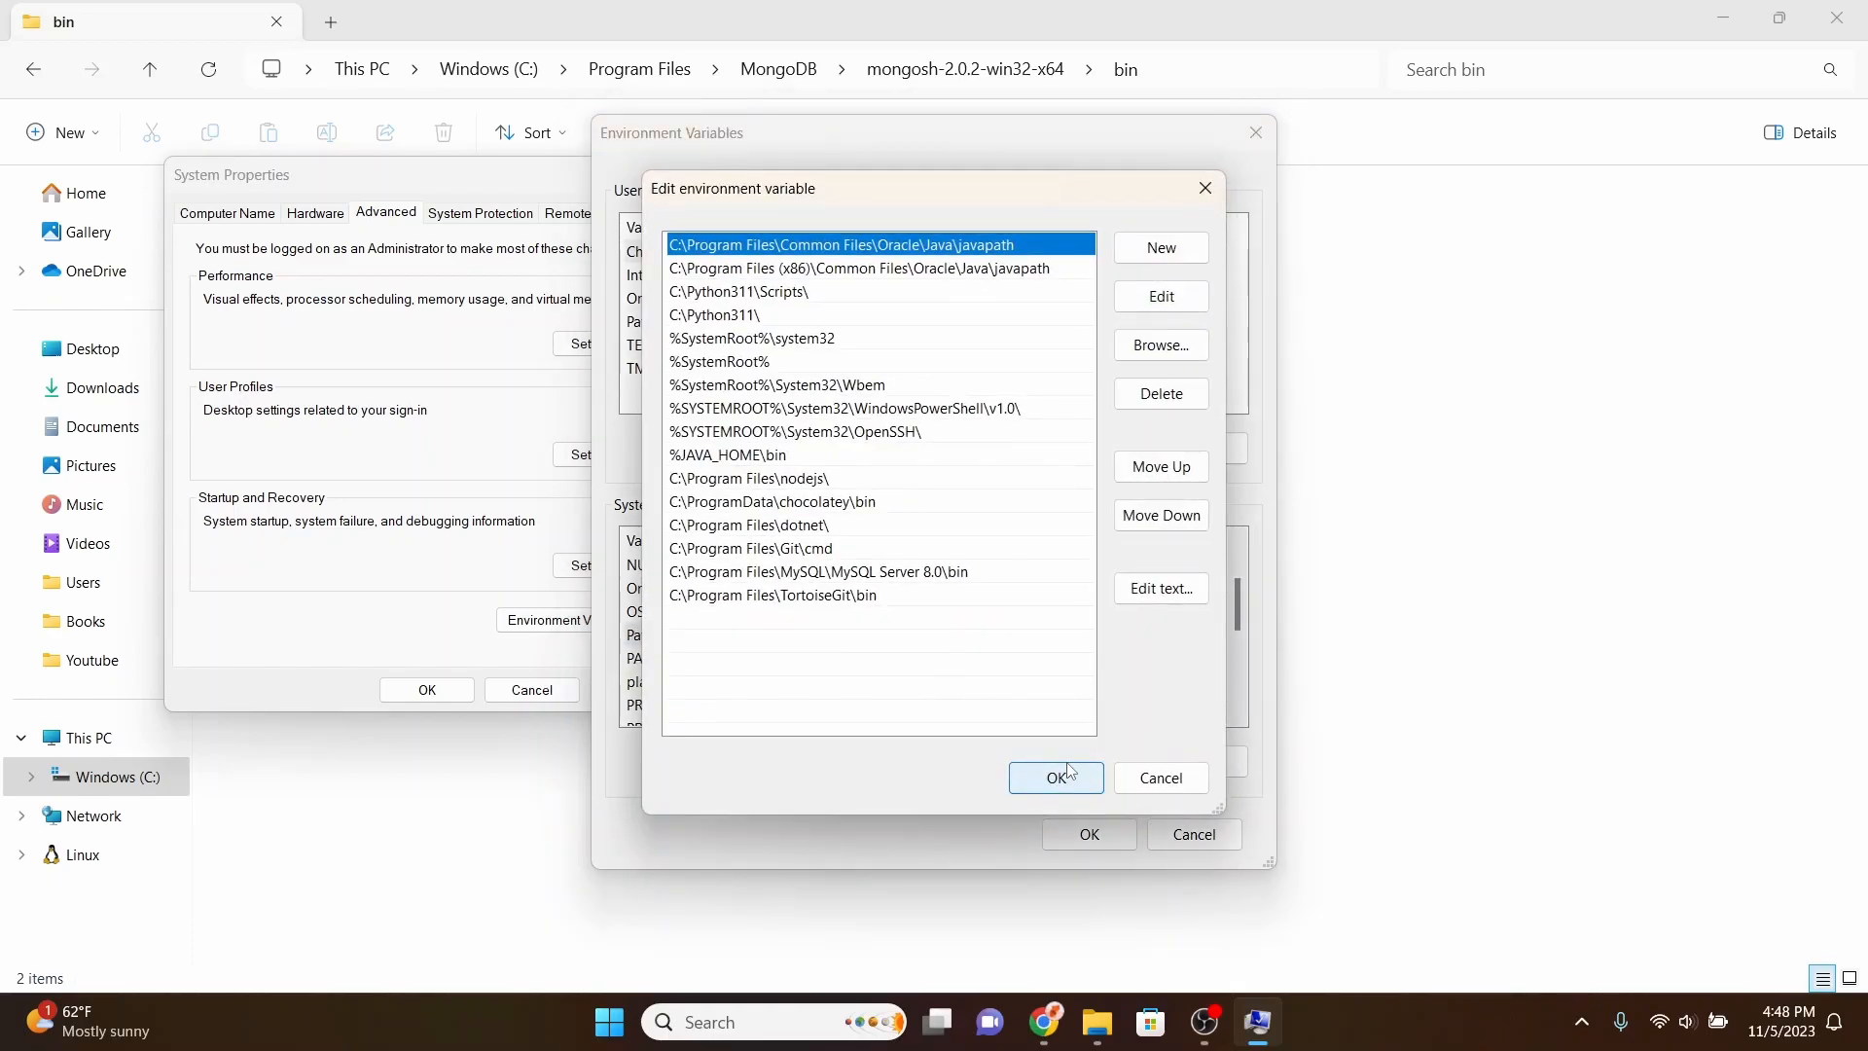
left_click(1166, 255)
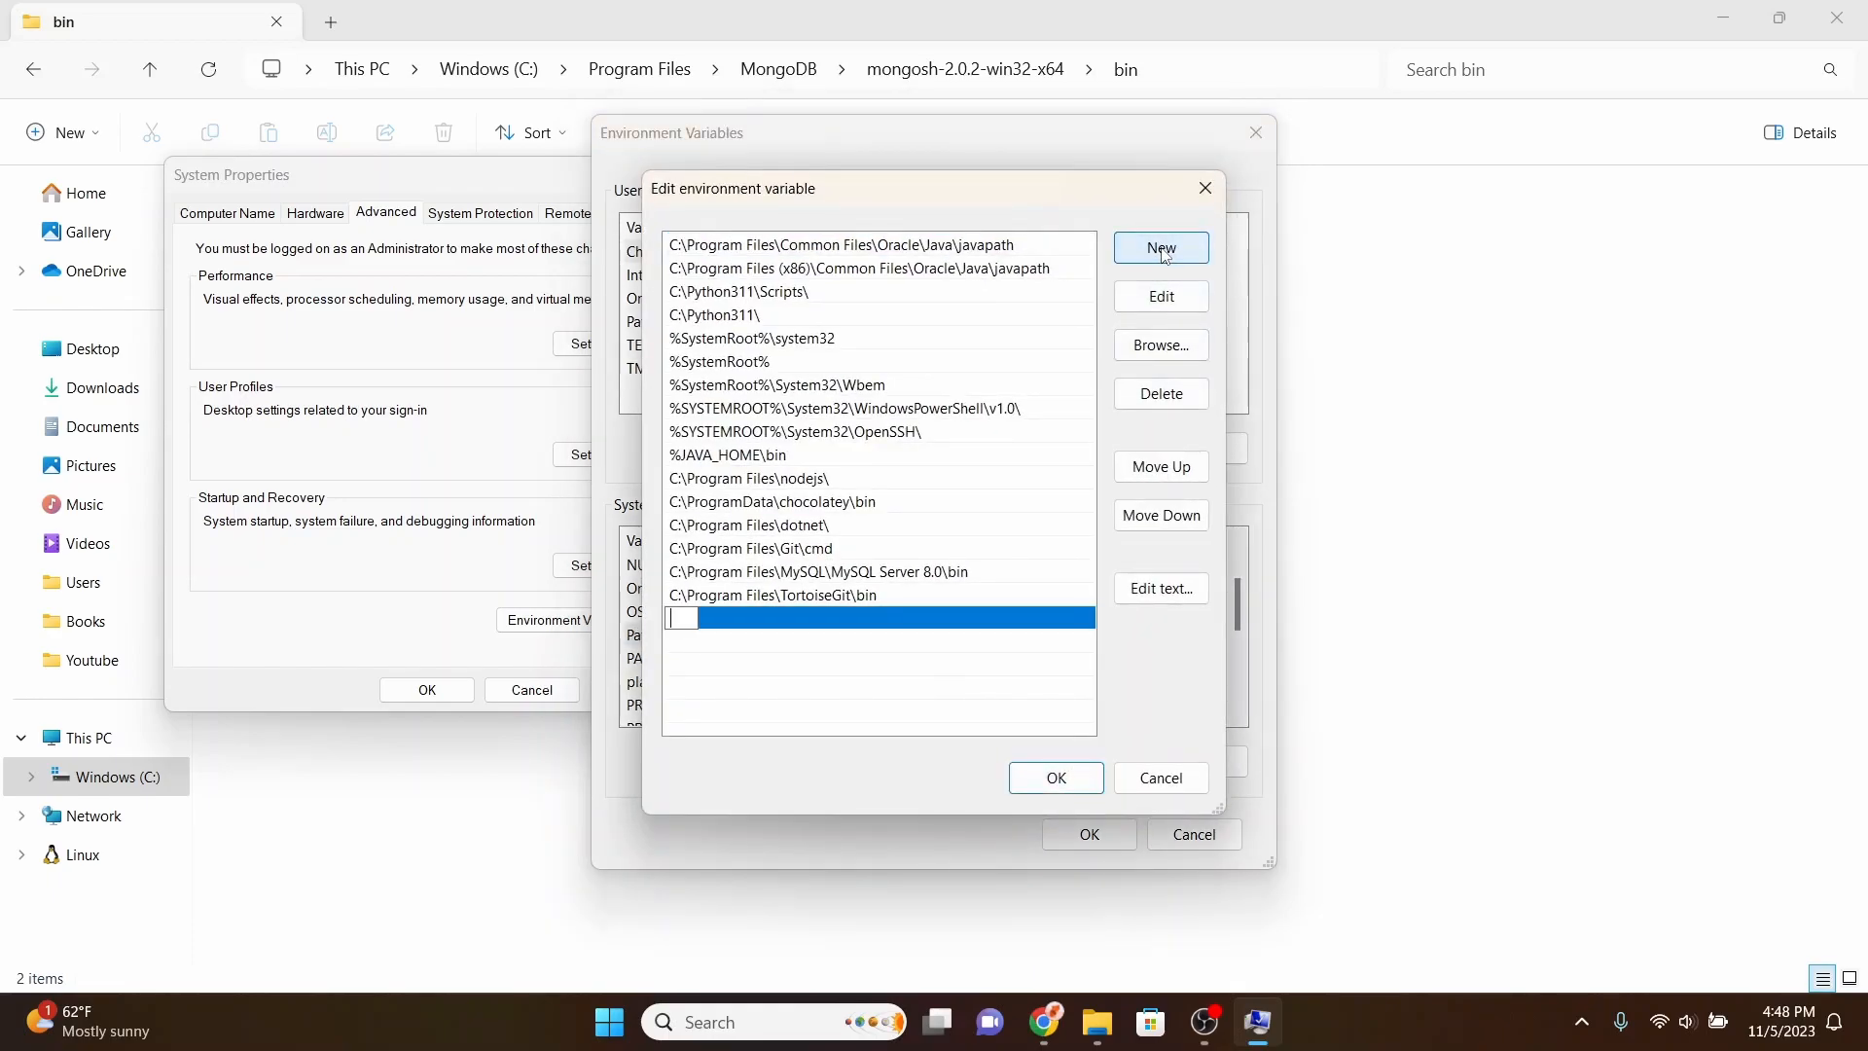
key("ctrl+v")
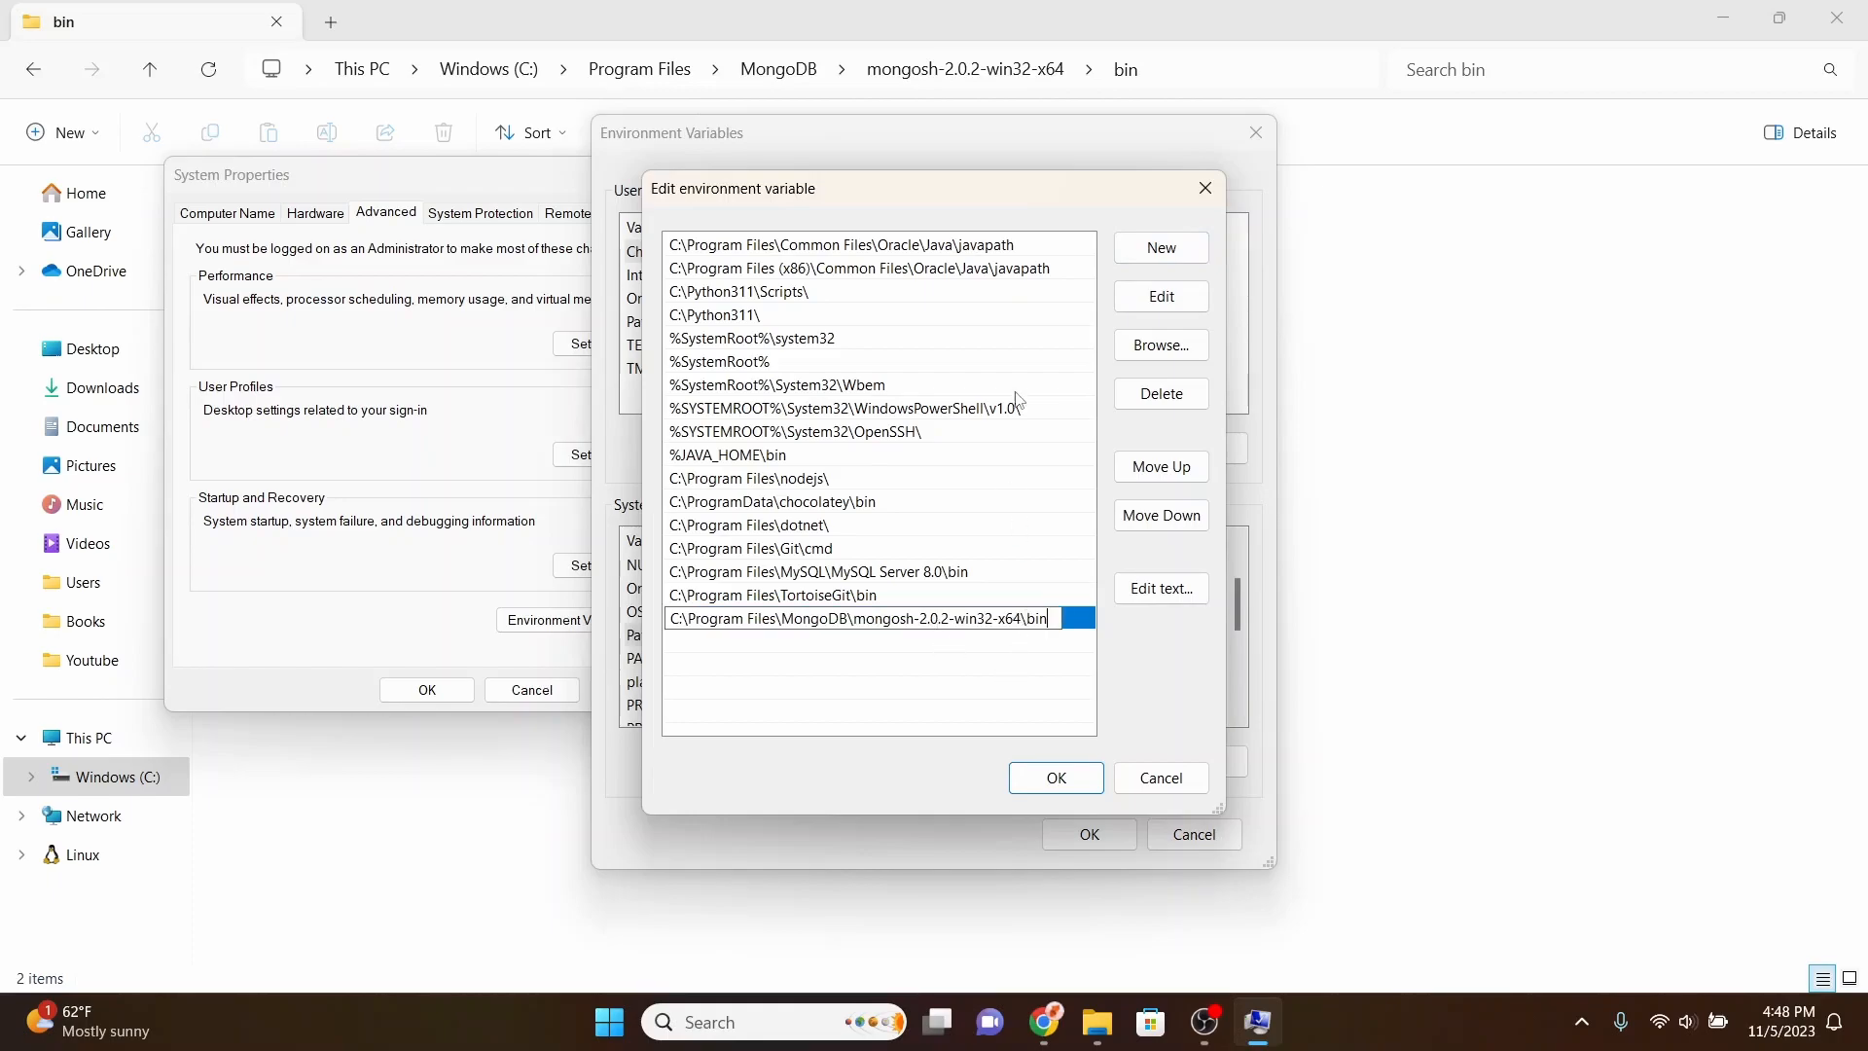
left_click(1065, 773)
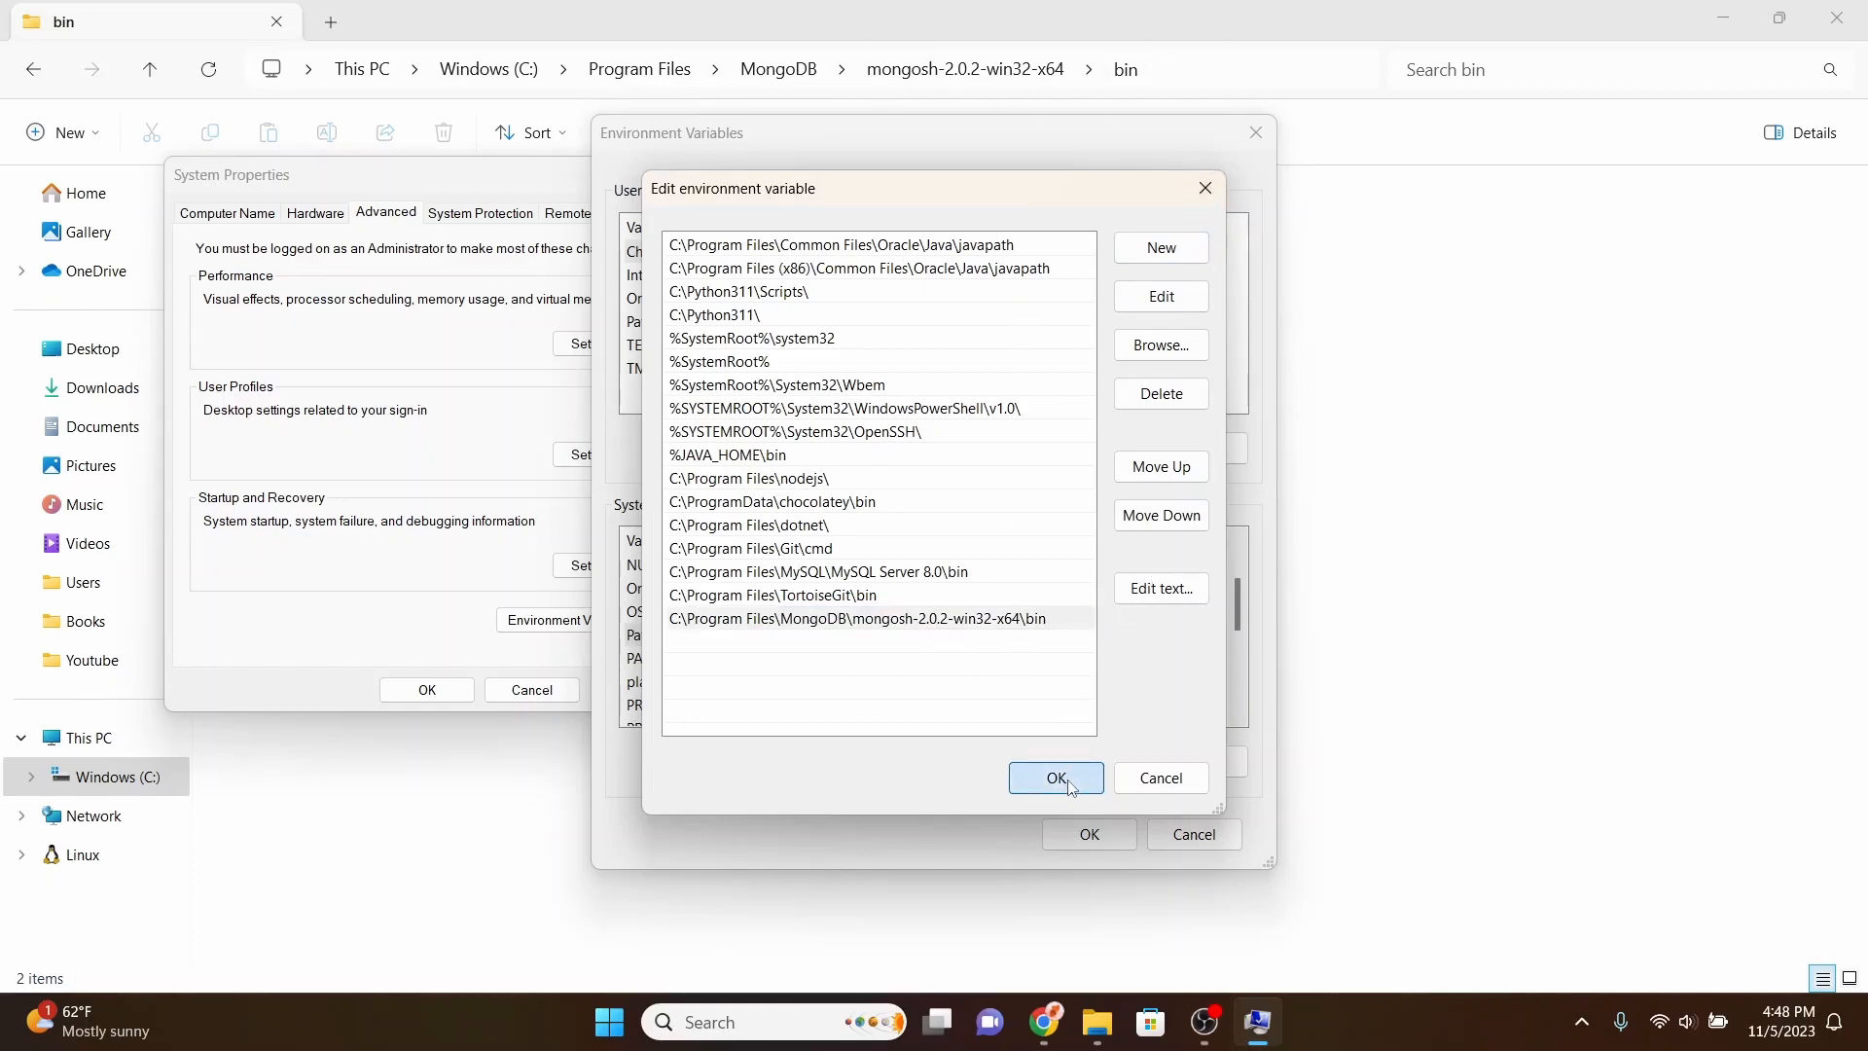
left_click(1110, 837)
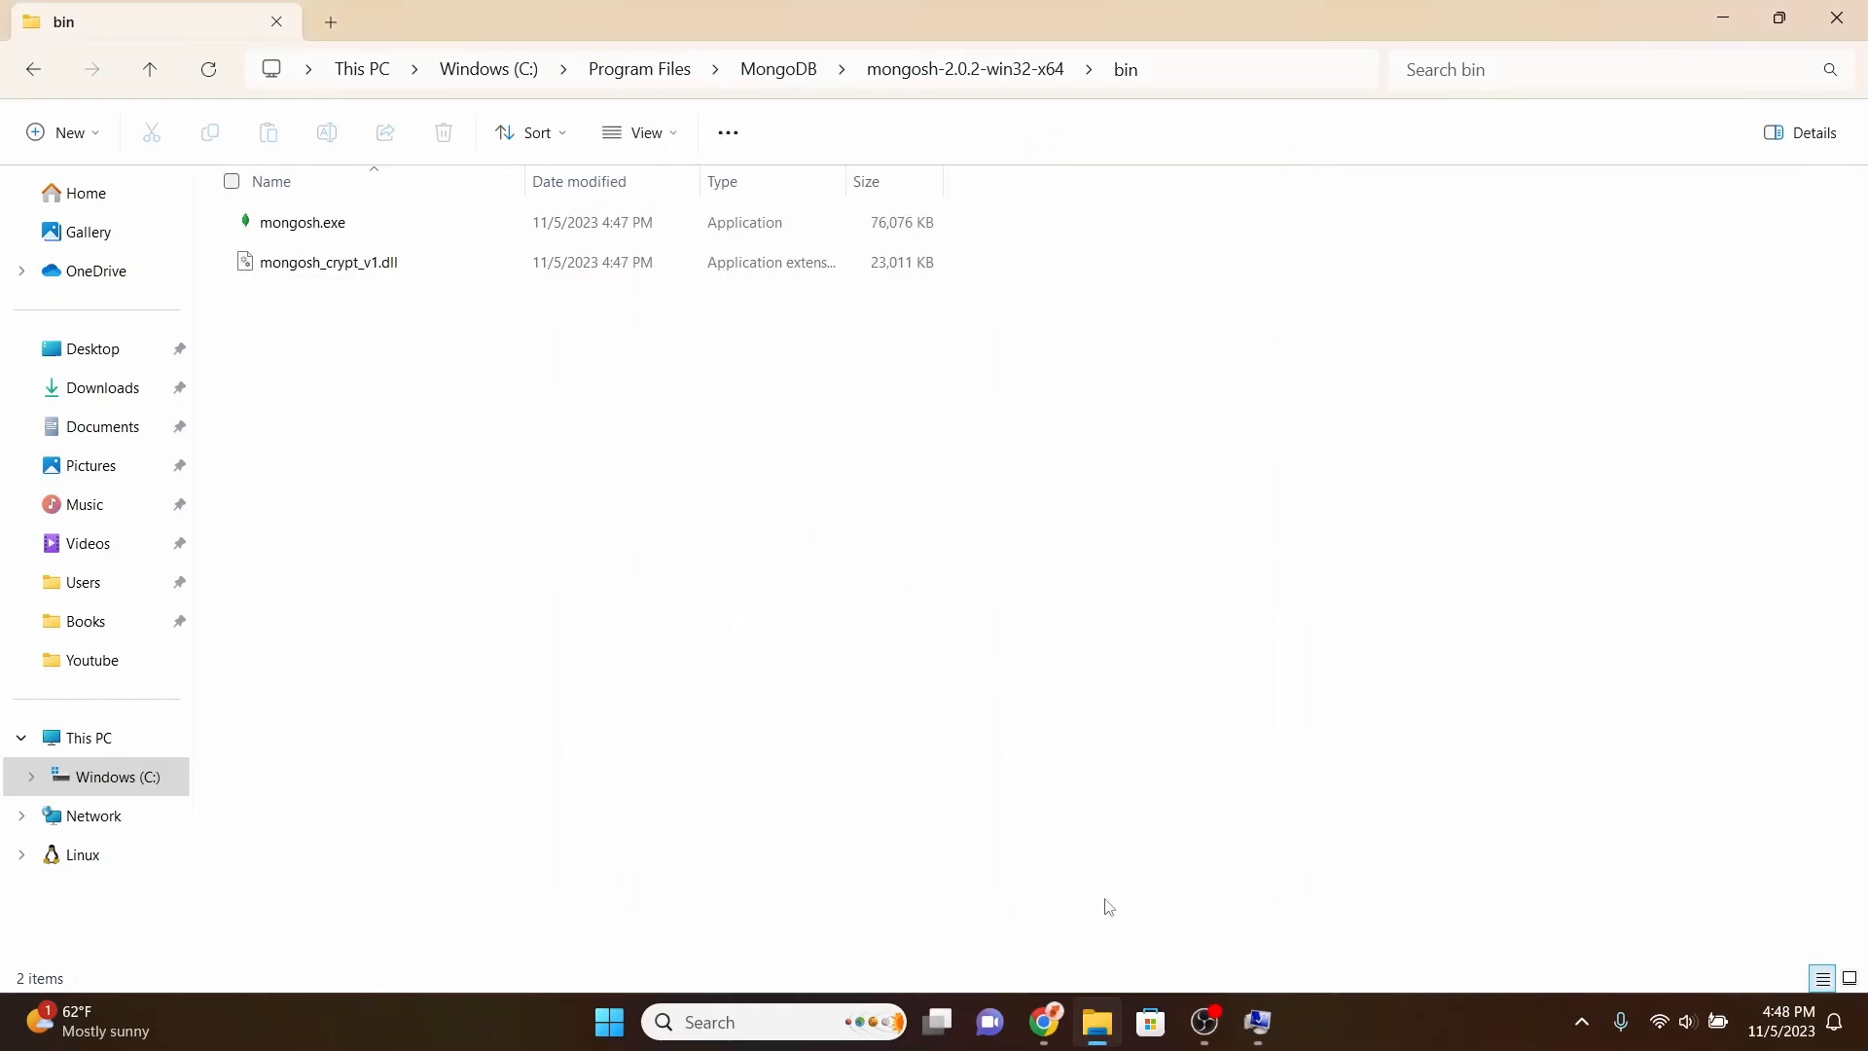
Open a Command Prompt and start the MongoDB Shell with the mongosh command
left_click(816, 1020)
type("cmd")
key("Return")
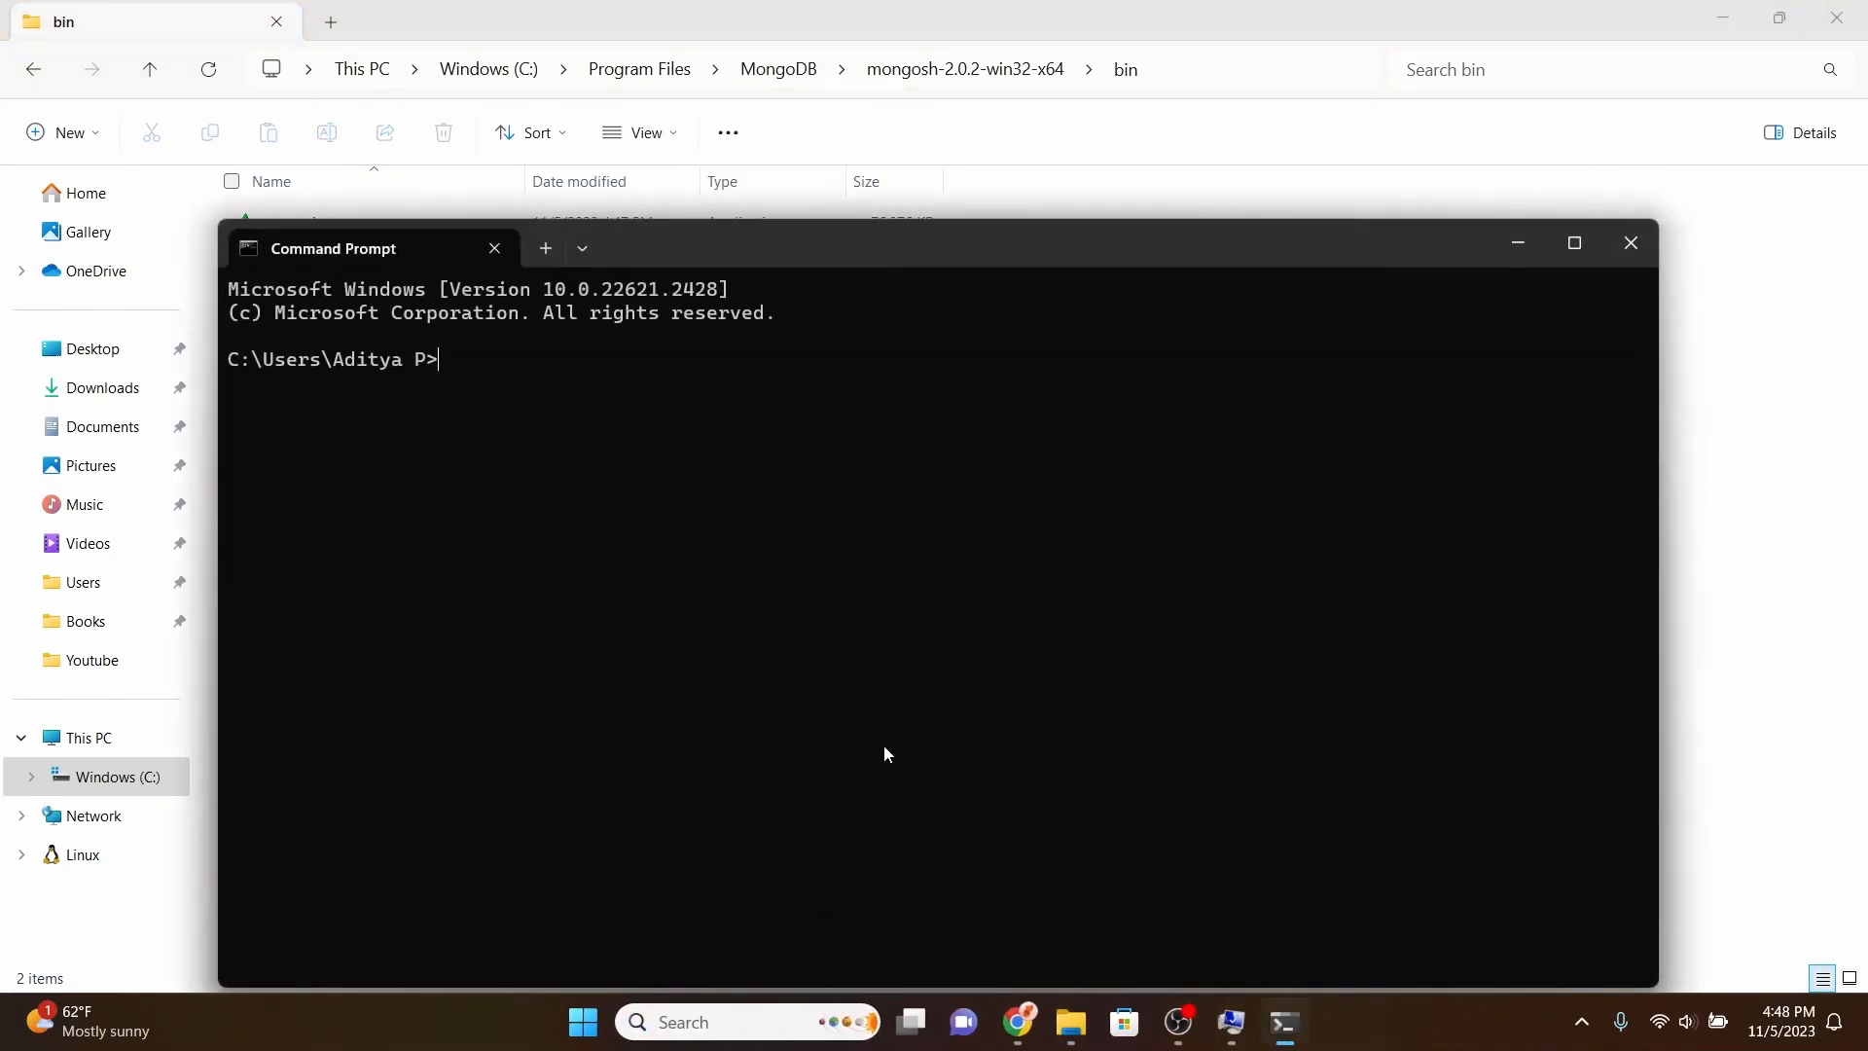
type("mongosh")
key("Return")
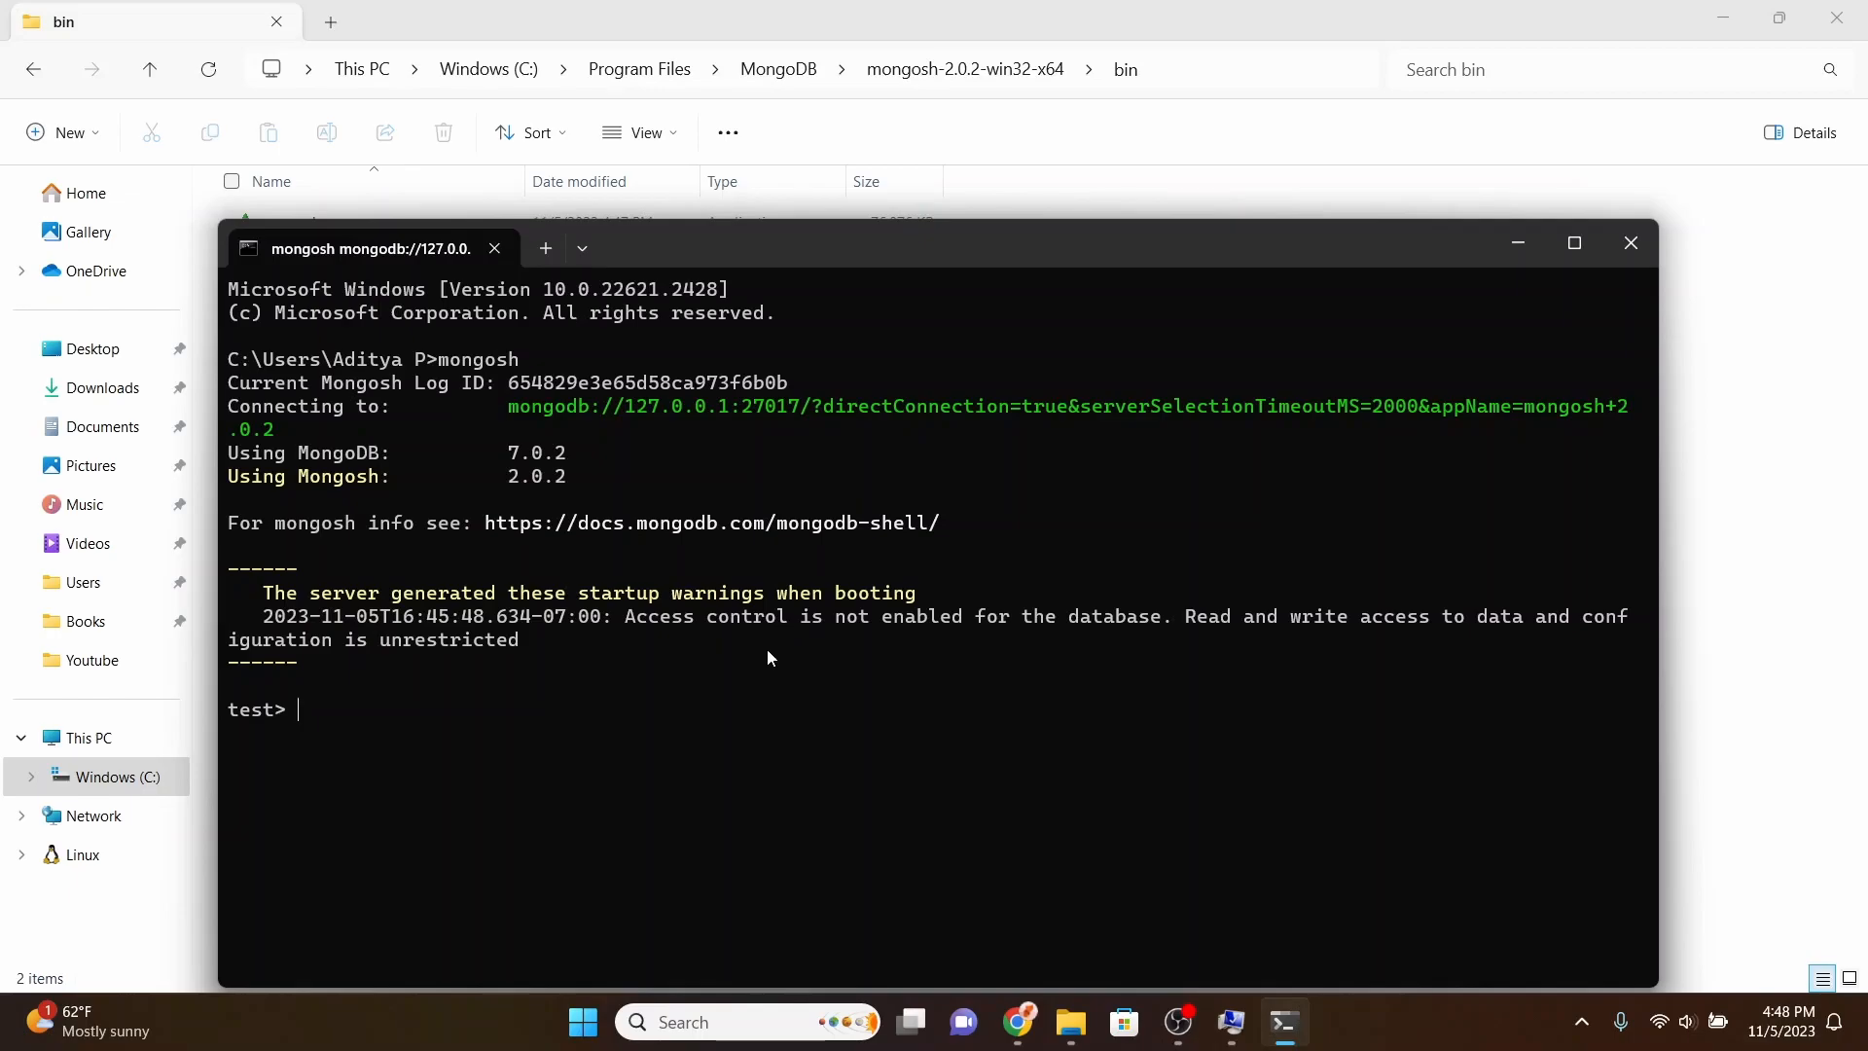
List the databases with show dbs, and exit the MongoDB Shell
type("show dbs")
key("Return")
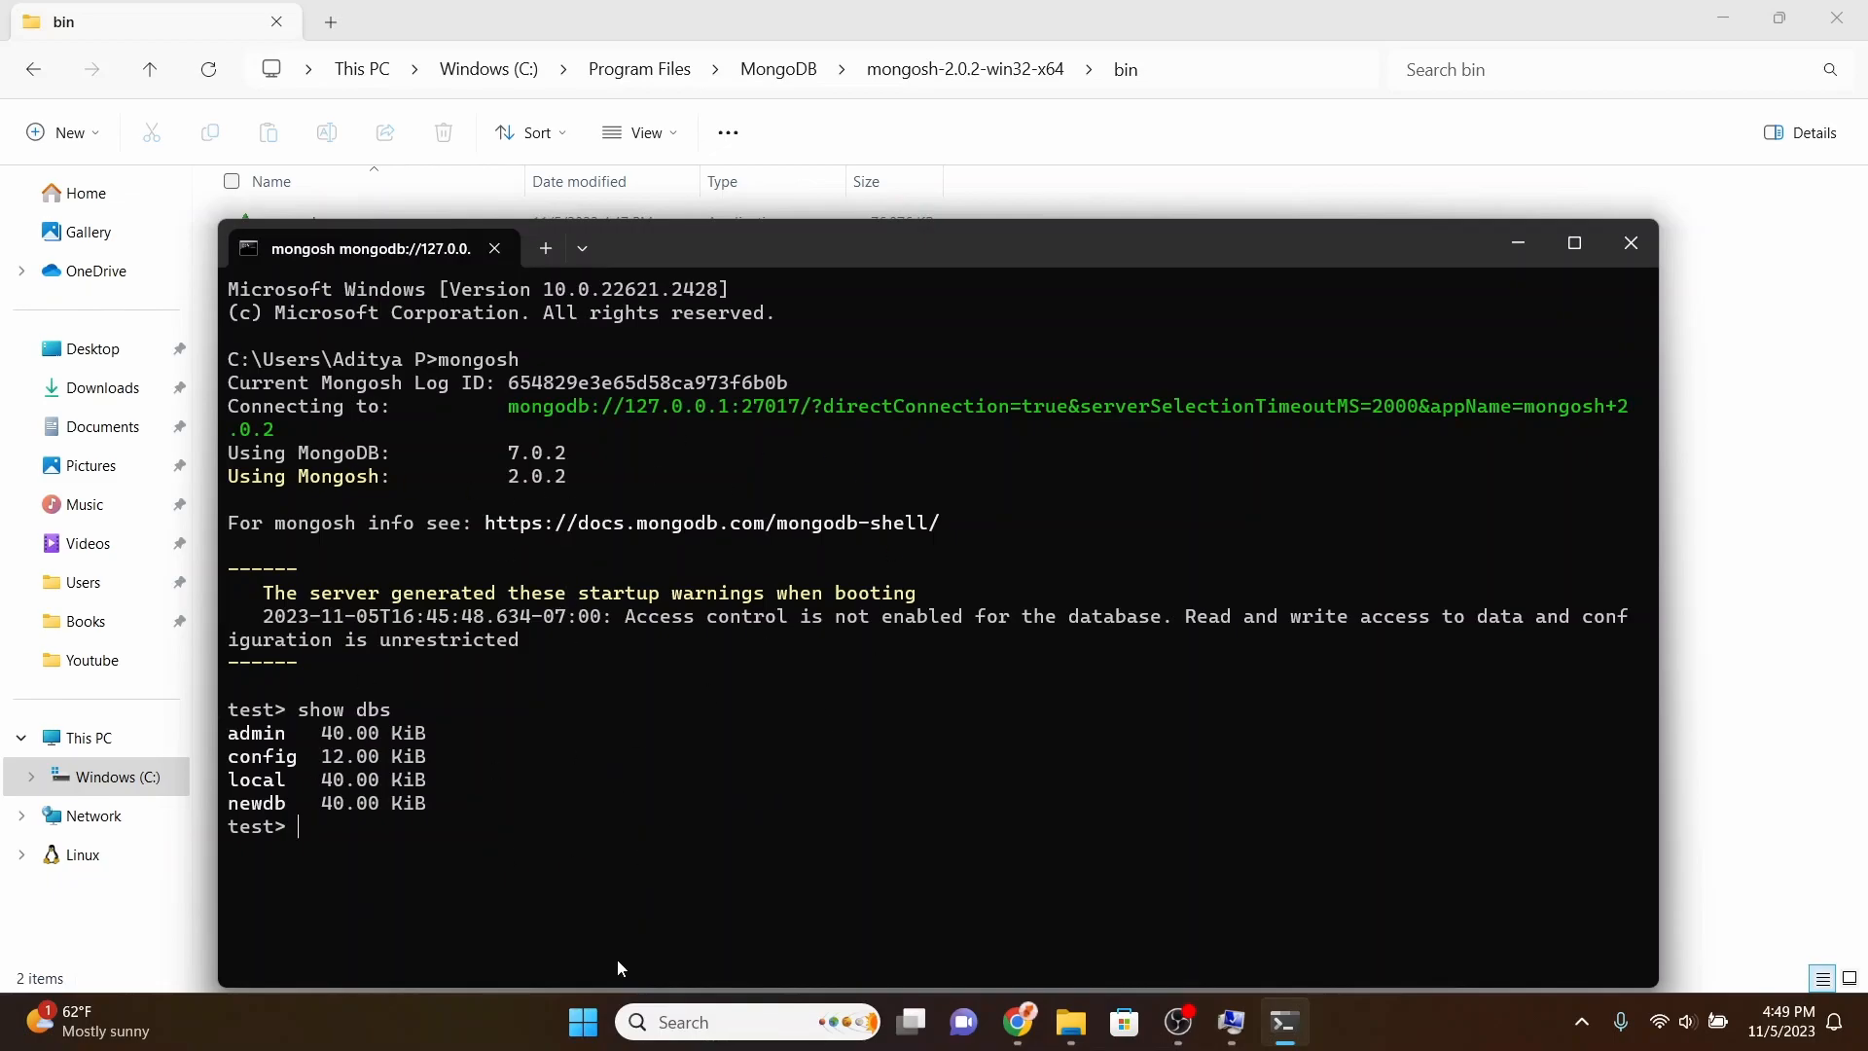
key("ctrl+c")
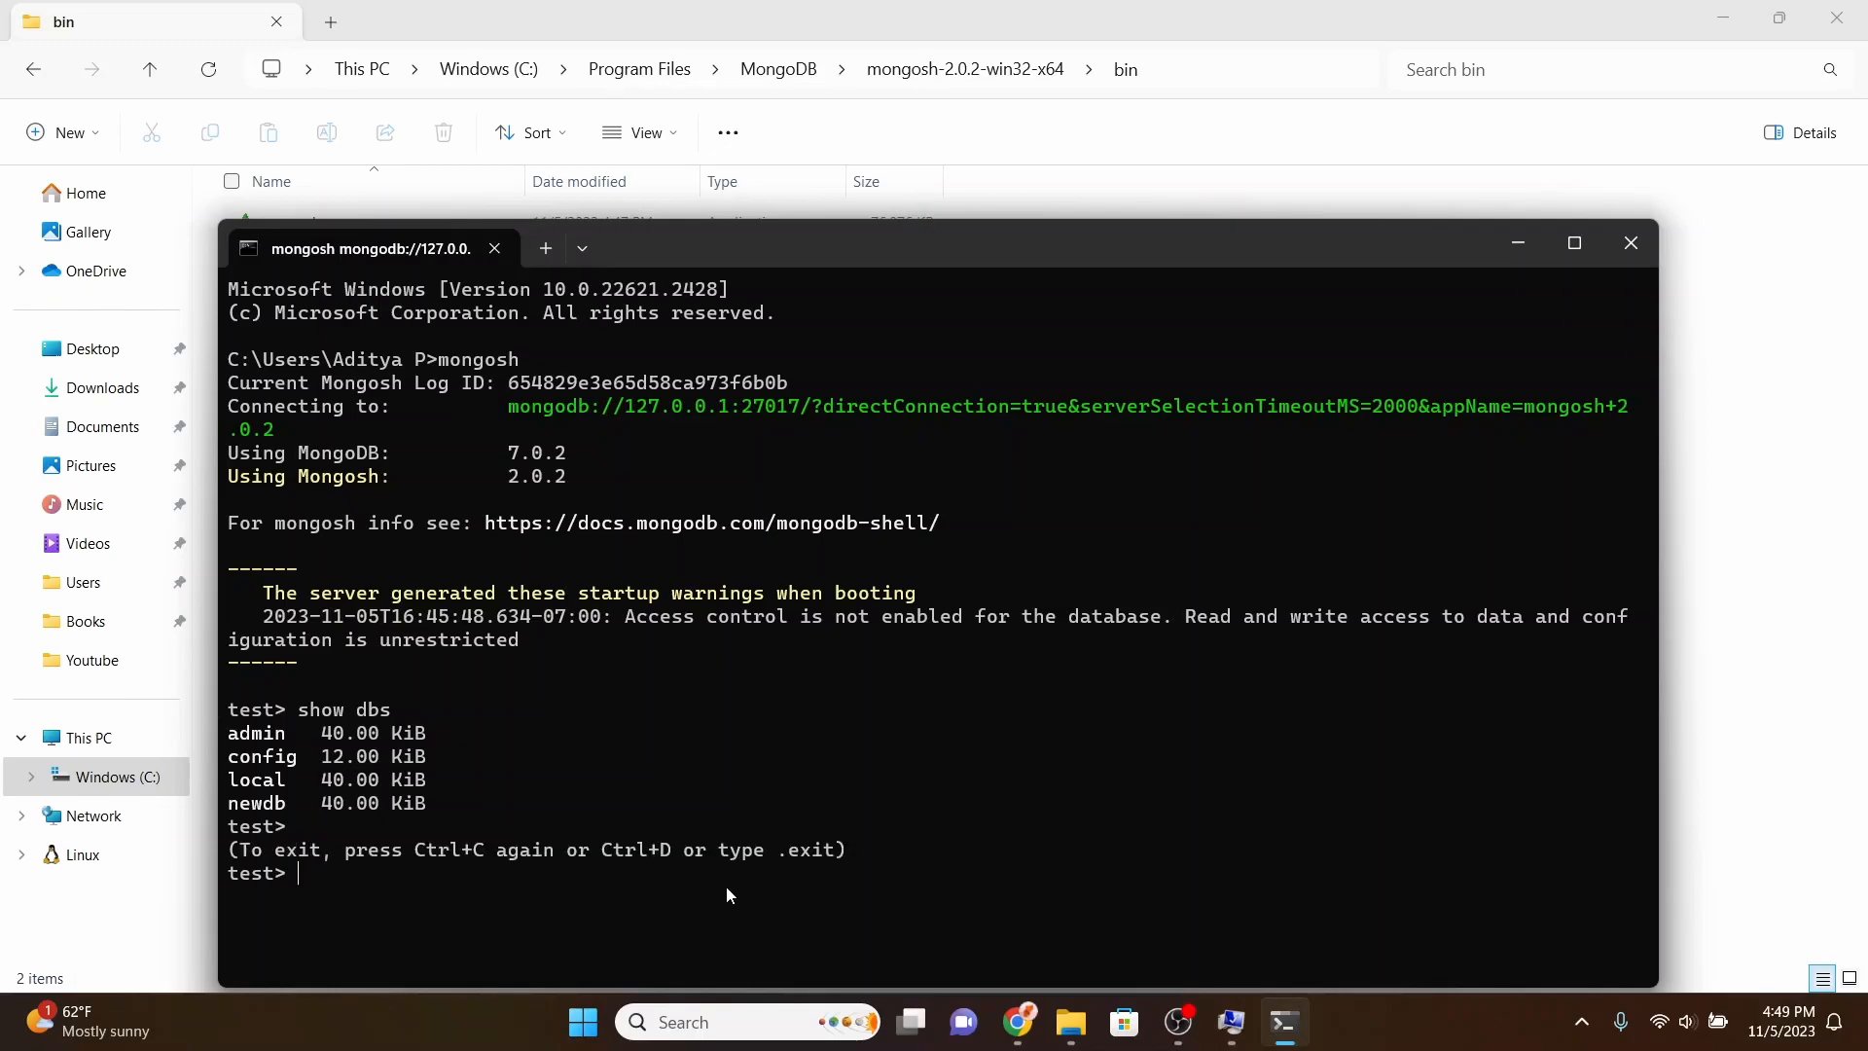
key("ctrl+c")
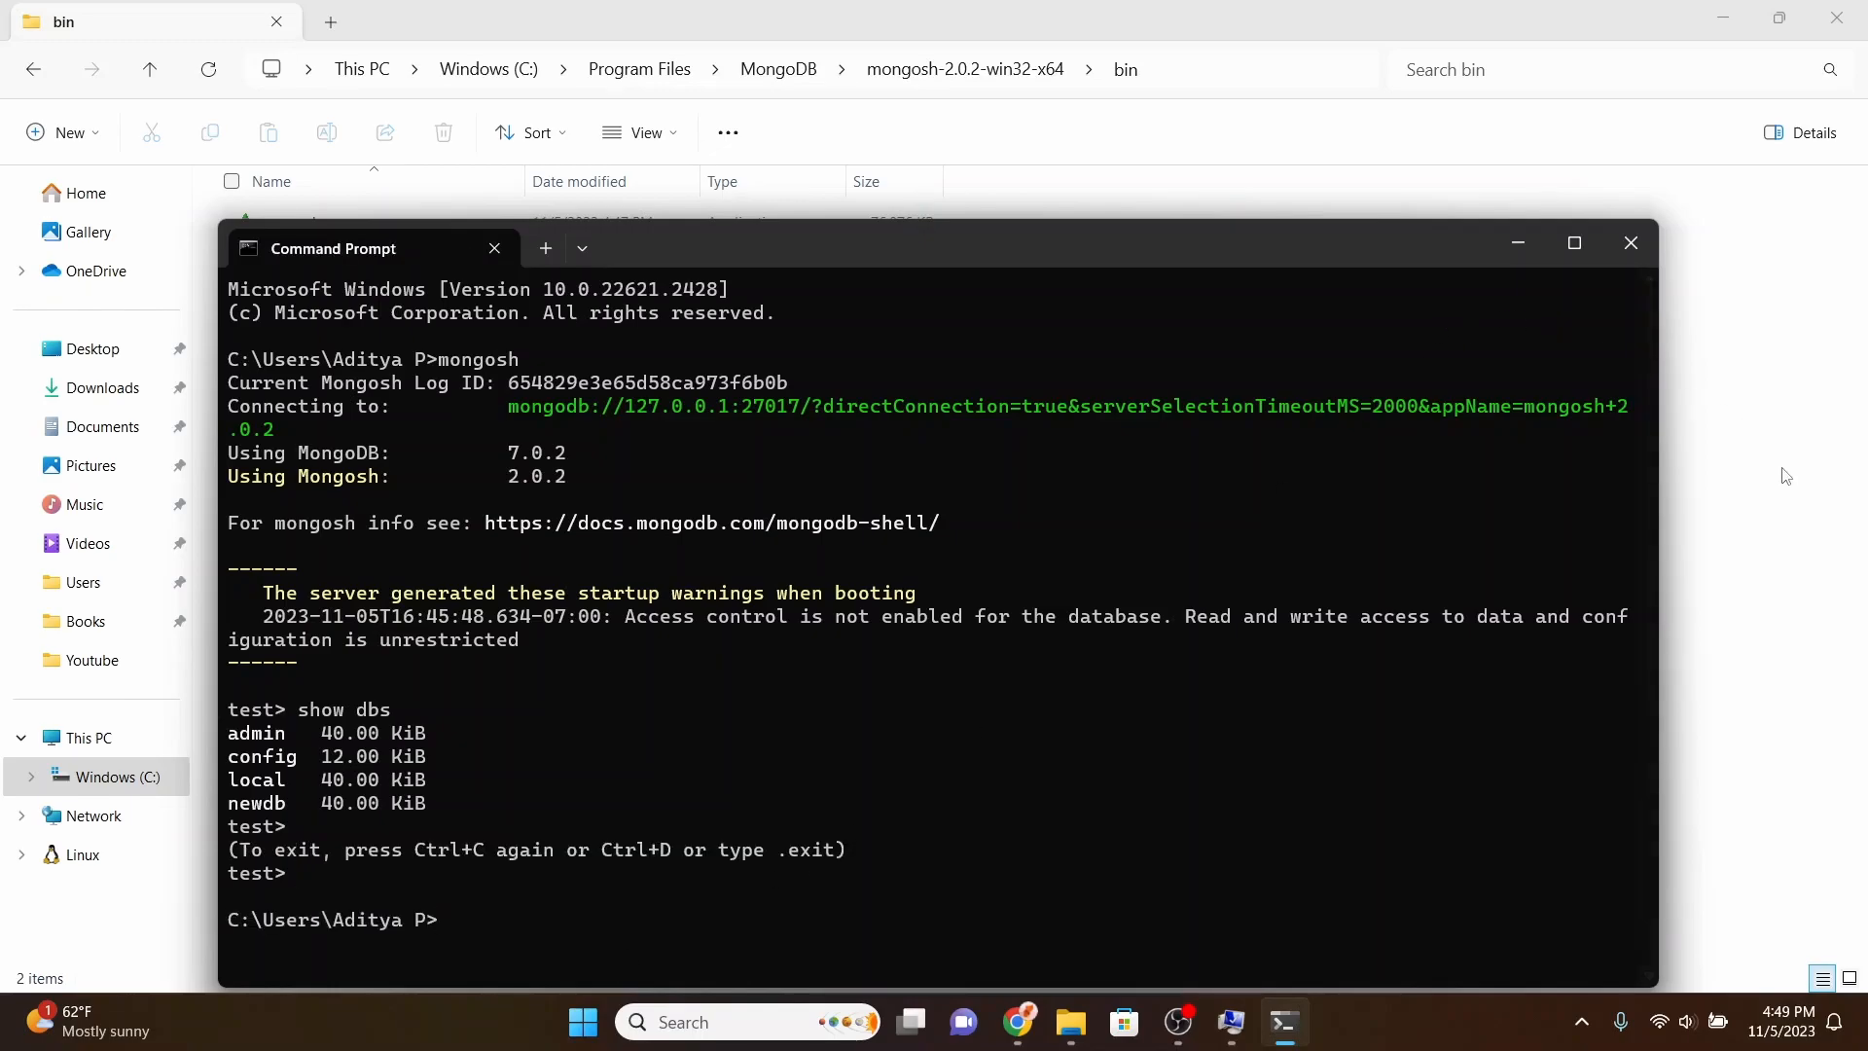